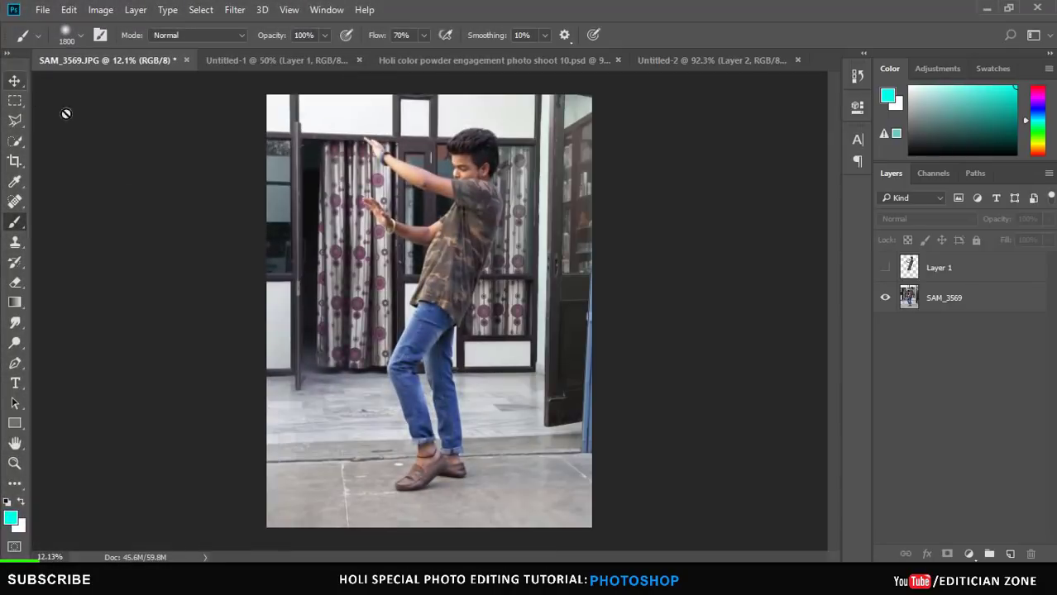
# Step: Delete the SAM_3569 photo layer, leaving only the boy's cut-out on Layer 1
pyautogui.click(166, 217)
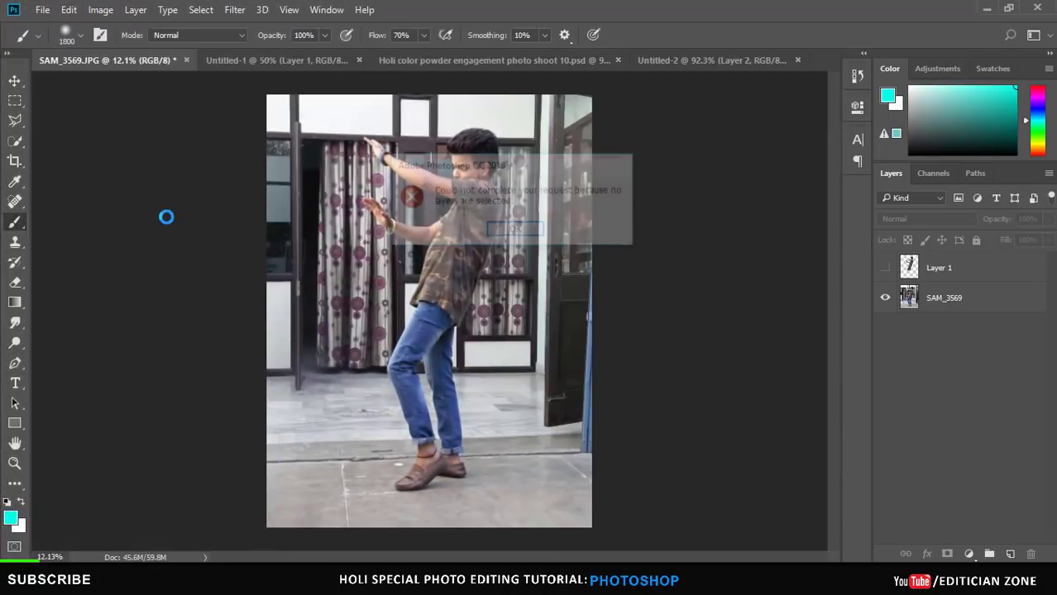
pyautogui.click(531, 230)
pyautogui.click(958, 301)
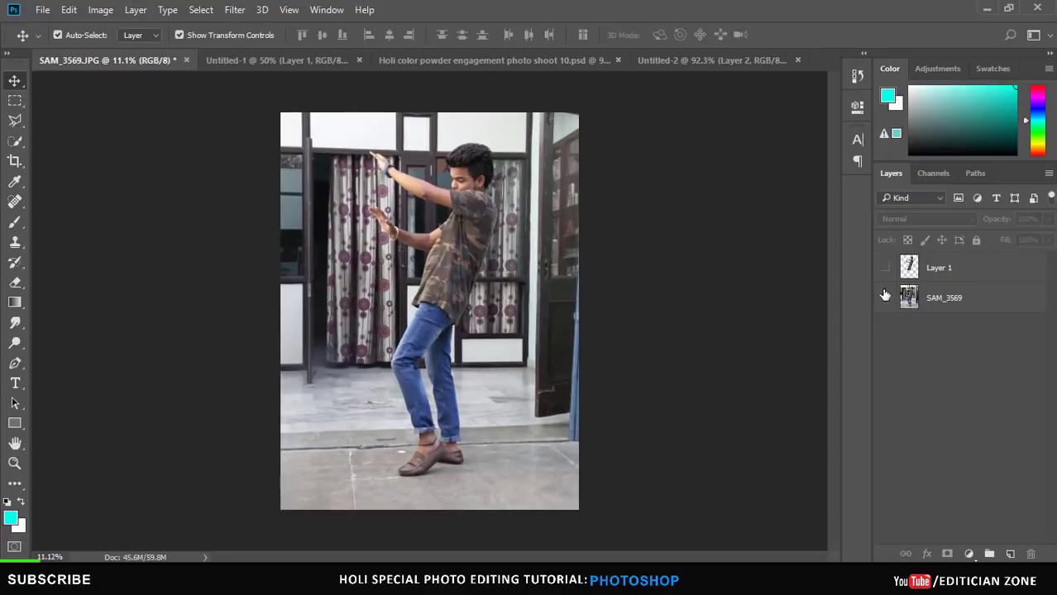
pyautogui.click(887, 297)
pyautogui.click(887, 298)
pyautogui.click(887, 297)
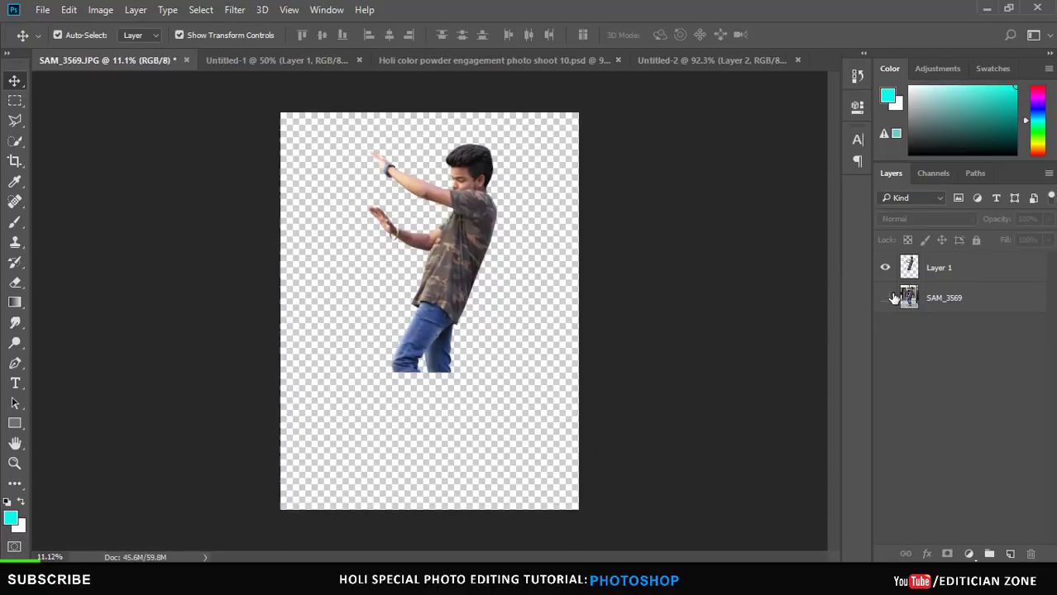
pyautogui.click(1001, 299)
pyautogui.click(1031, 555)
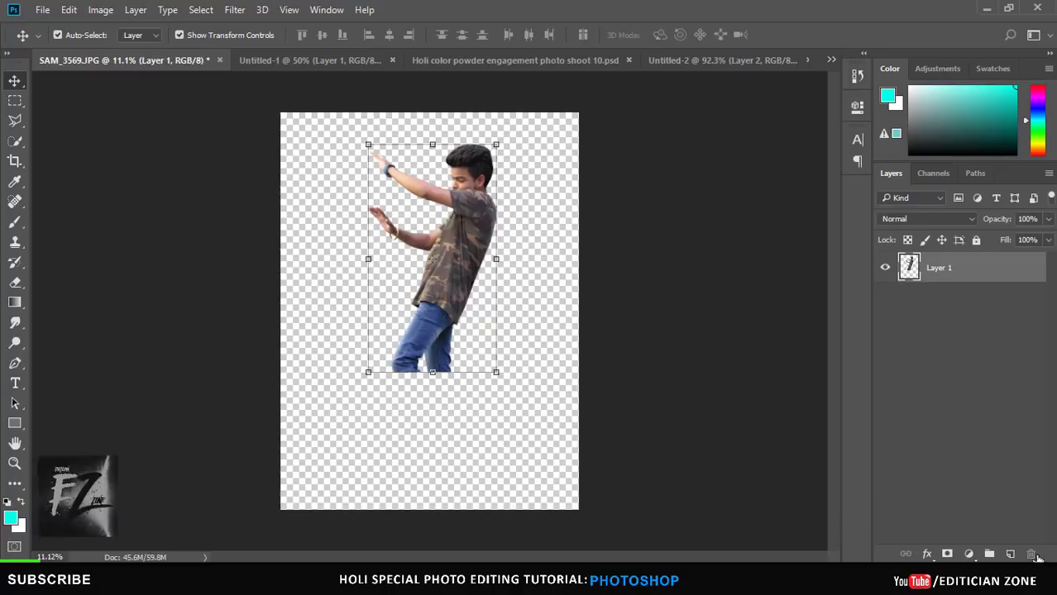
pyautogui.click(15, 162)
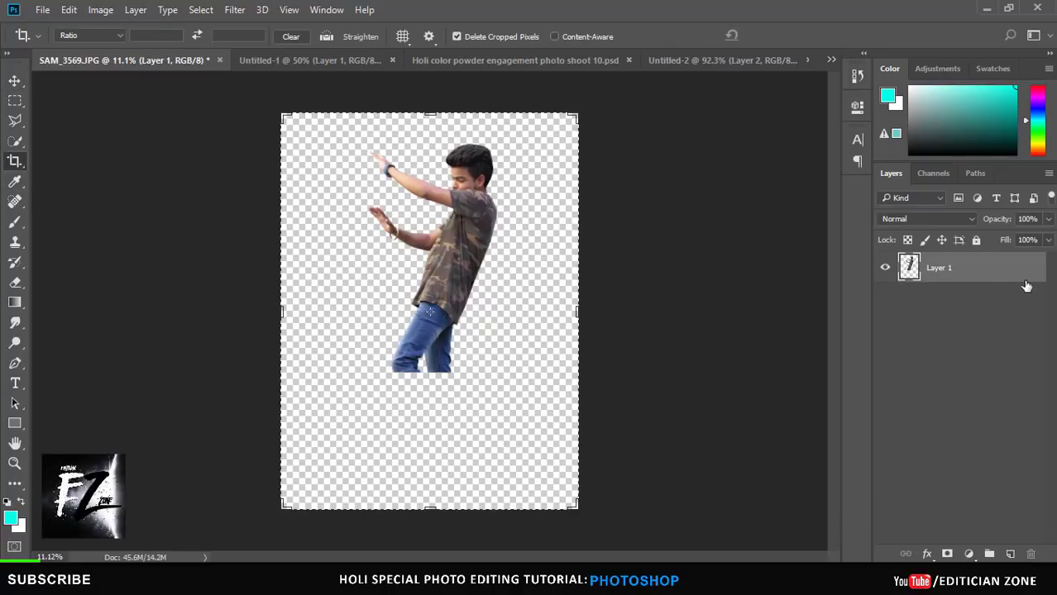
# Step: Scale the boy to 90% width and height and move him to the lower right
pyautogui.hotkey('ctrl', 't')
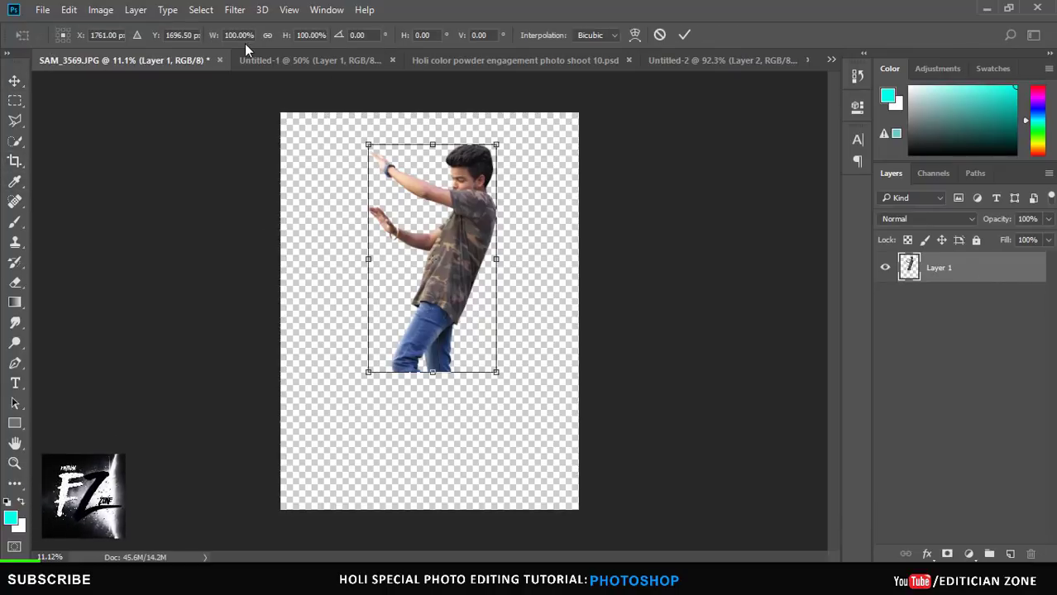
pyautogui.write('90')
pyautogui.press('Return')
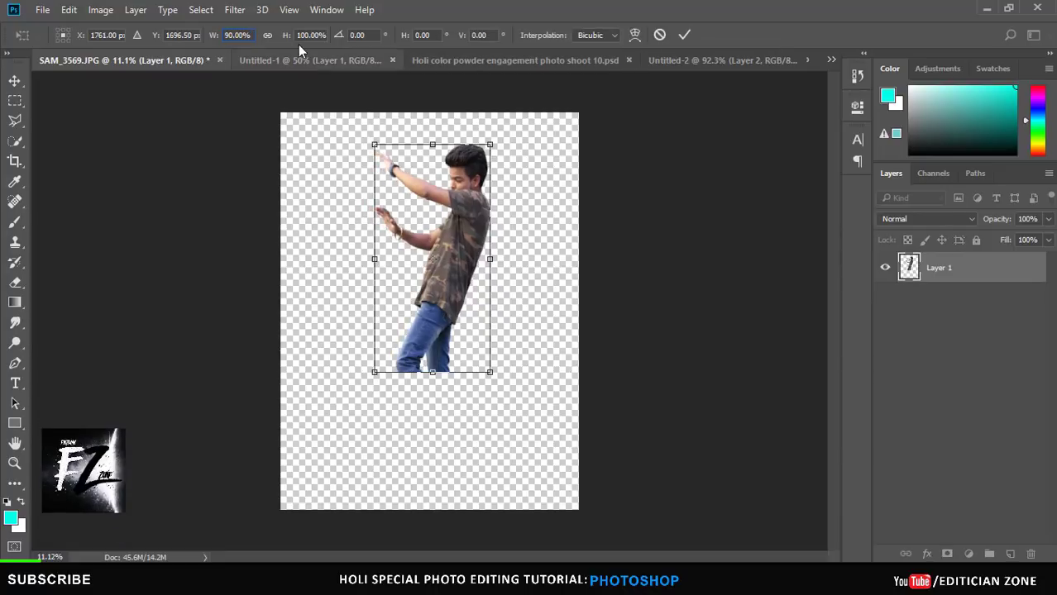
pyautogui.write('90')
pyautogui.press('Return')
pyautogui.moveTo(432, 259); pyautogui.dragTo(480, 403)
pyautogui.press('Return')
pyautogui.press('c')
pyautogui.click(14, 81)
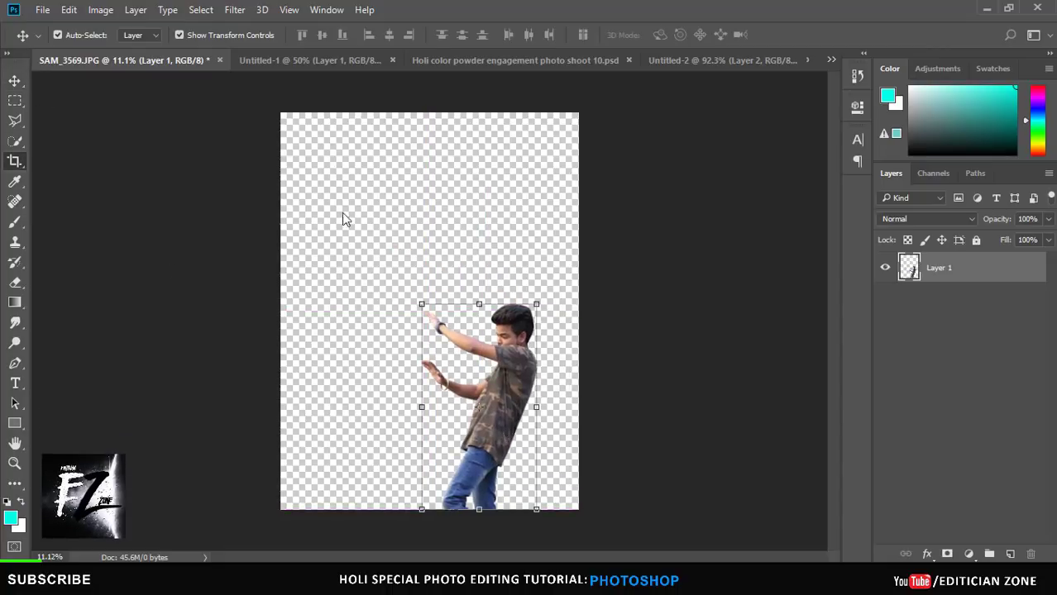
# Step: Crop the canvas into a wide landscape frame
pyautogui.press('c')
pyautogui.moveTo(429, 81); pyautogui.dragTo(430, 145)
pyautogui.moveTo(585, 321); pyautogui.dragTo(647, 321)
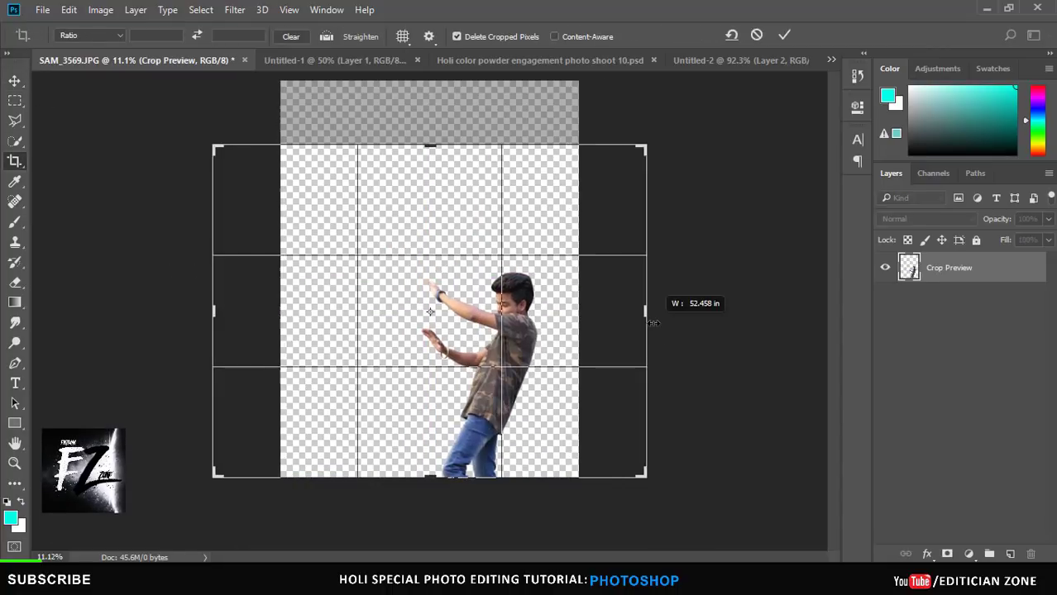
pyautogui.moveTo(432, 147); pyautogui.dragTo(429, 164)
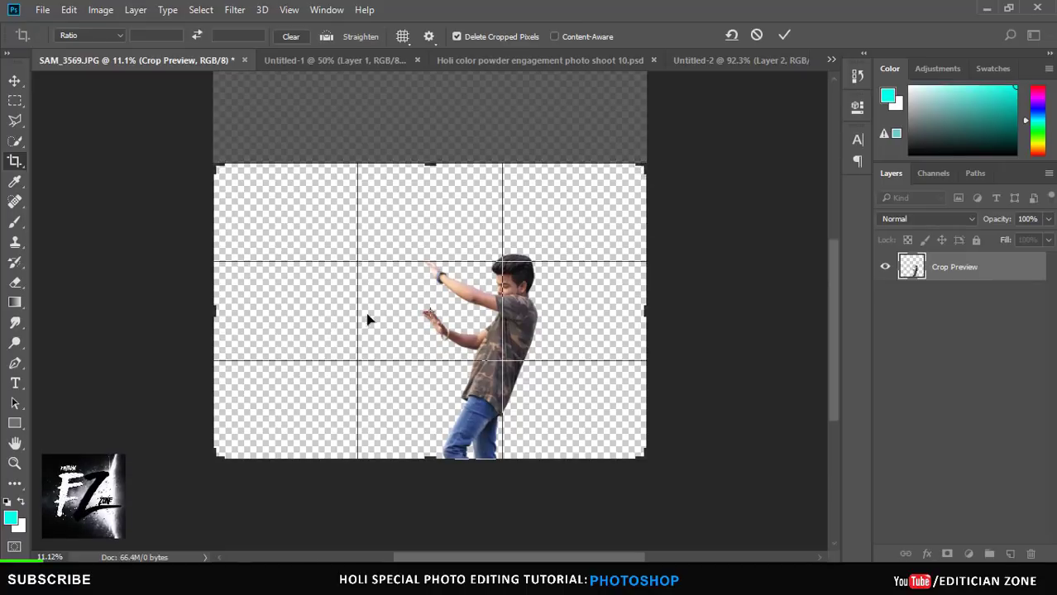
pyautogui.press('Return')
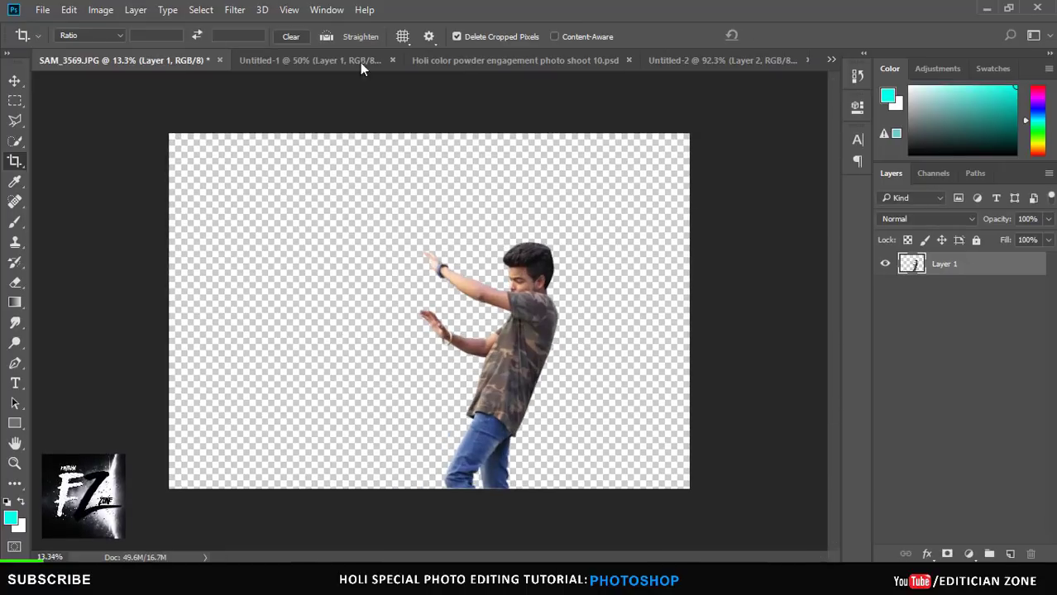
# Step: Drag the girl layer from the Holi document into the boy's SAM_3569 canvas
pyautogui.click(484, 60)
pyautogui.press('v')
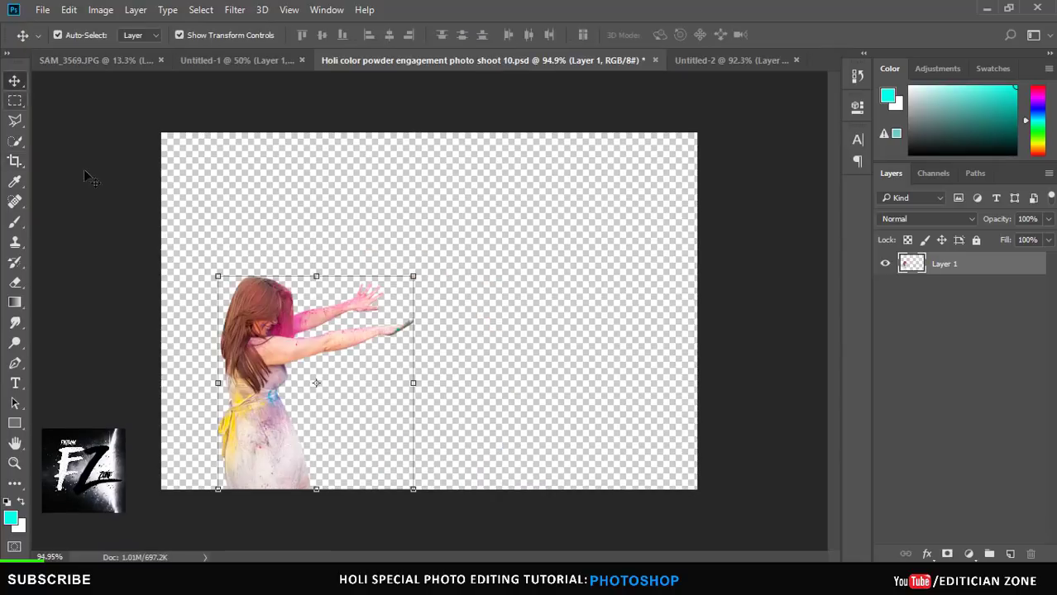
pyautogui.hotkey('ctrl', 't')
pyautogui.press('Return')
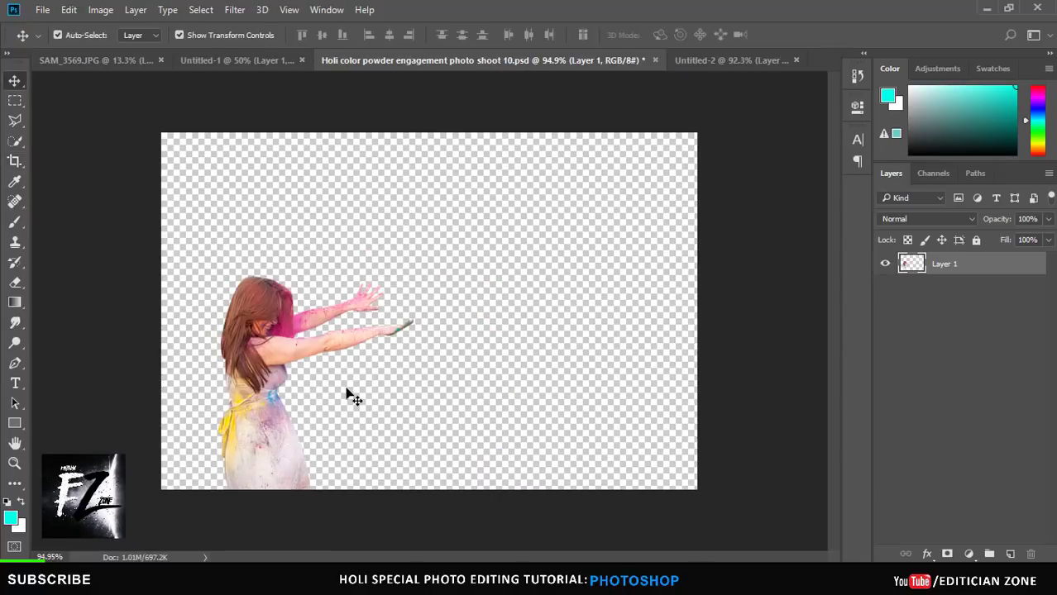
pyautogui.moveTo(347, 395)
pyautogui.mouseDown()
pyautogui.moveTo(116, 59)
pyautogui.moveTo(360, 308)
pyautogui.mouseUp()
# Step: Enlarge the girl to 700% at the bottom left and move the boy beside her
pyautogui.hotkey('ctrl', 't')
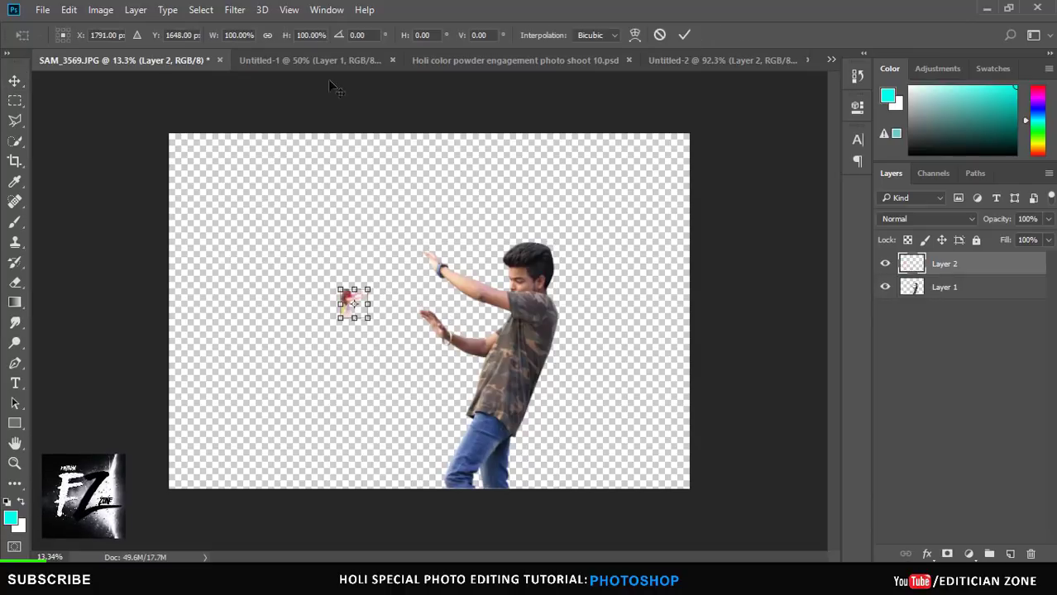
pyautogui.write('700')
pyautogui.press('Return')
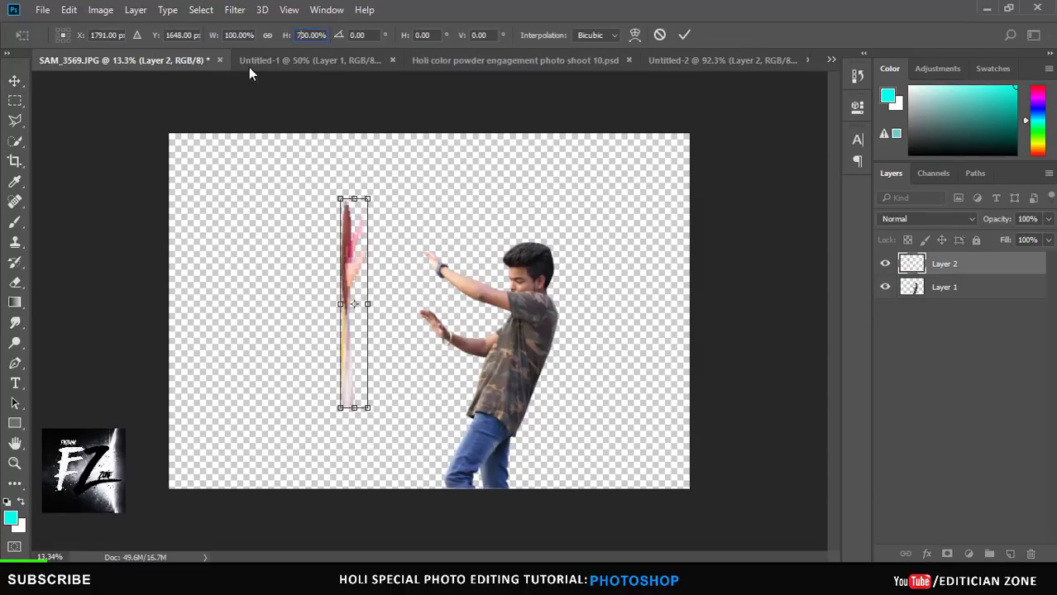
pyautogui.press('Return')
pyautogui.moveTo(318, 272); pyautogui.dragTo(290, 371)
pyautogui.press('Return')
pyautogui.hotkey('ctrl', '0')
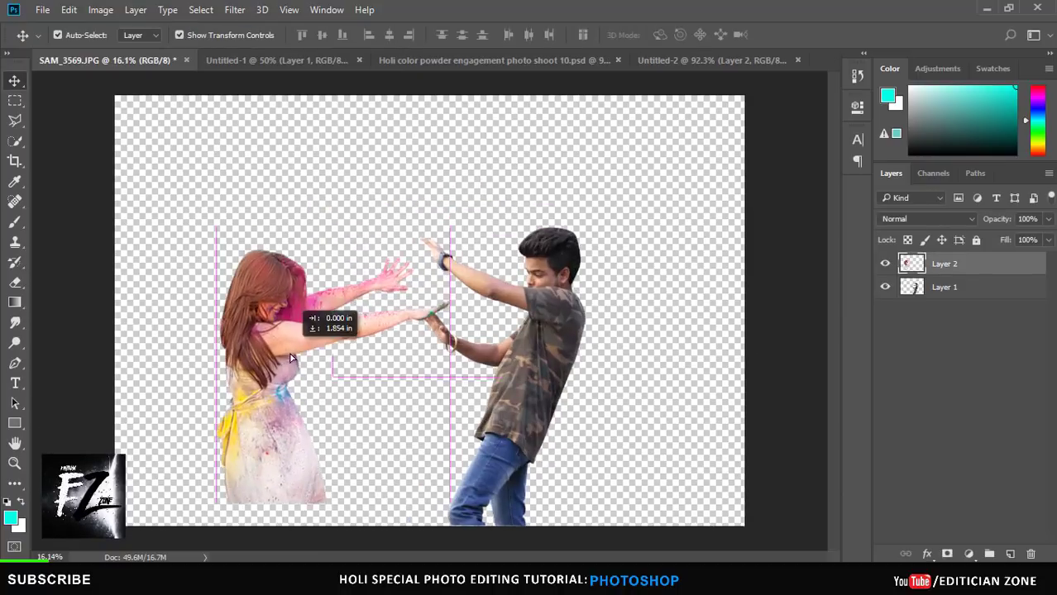
pyautogui.moveTo(519, 373); pyautogui.dragTo(521, 400)
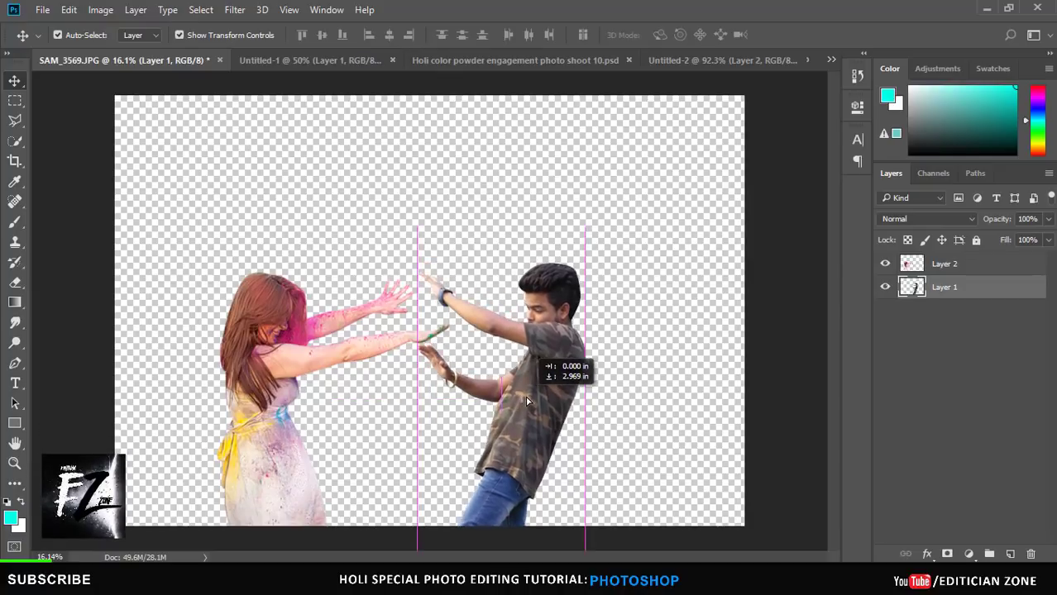
pyautogui.click(797, 422)
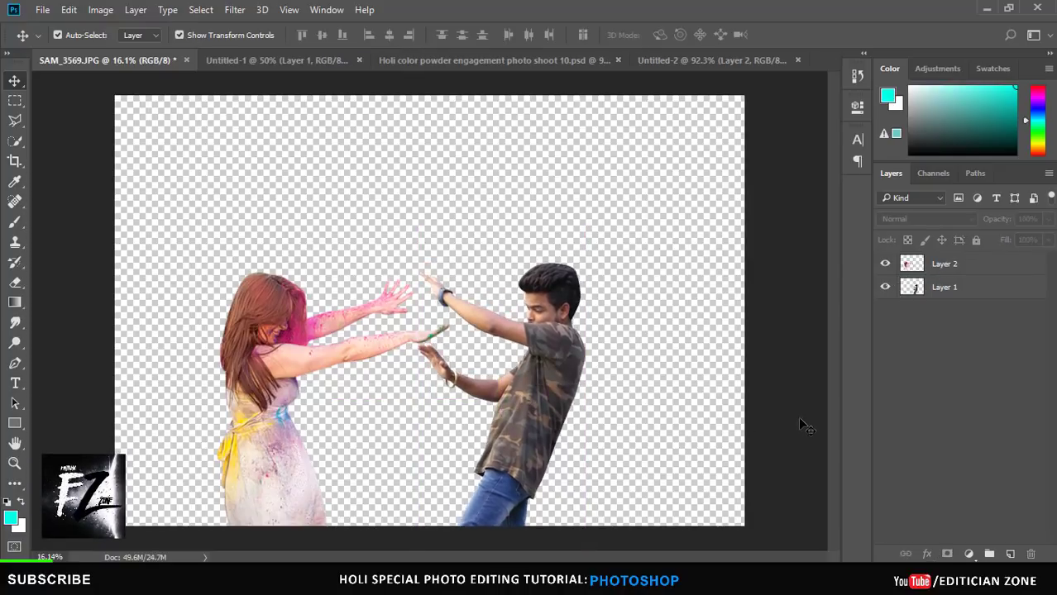
# Step: In Camera Raw on Layer 1, lift Blacks, set Greens saturation +100, mute Blues, brighten Oranges
pyautogui.click(944, 287)
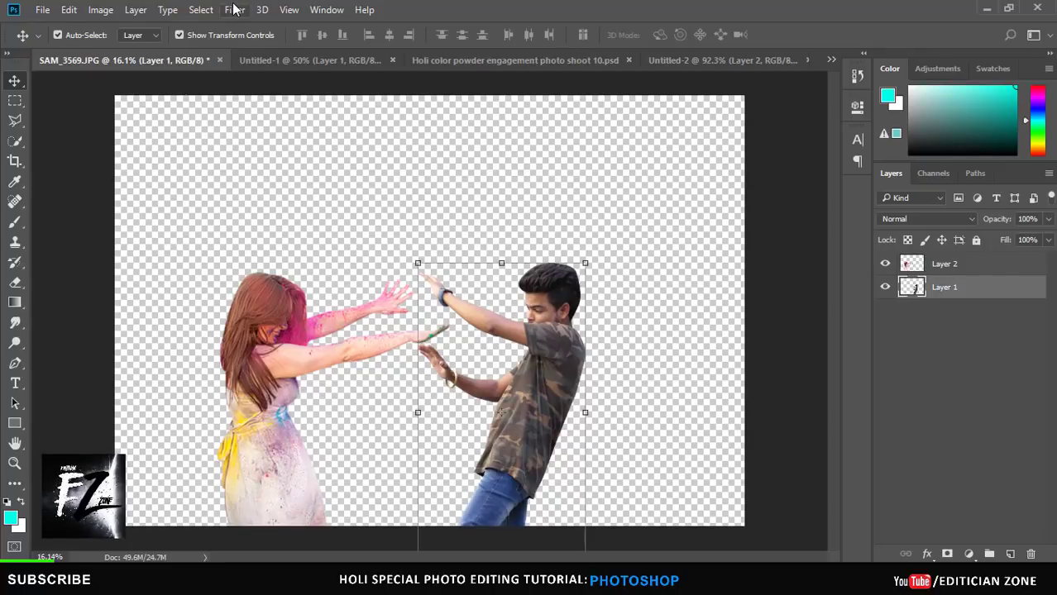
pyautogui.click(234, 9)
pyautogui.click(303, 101)
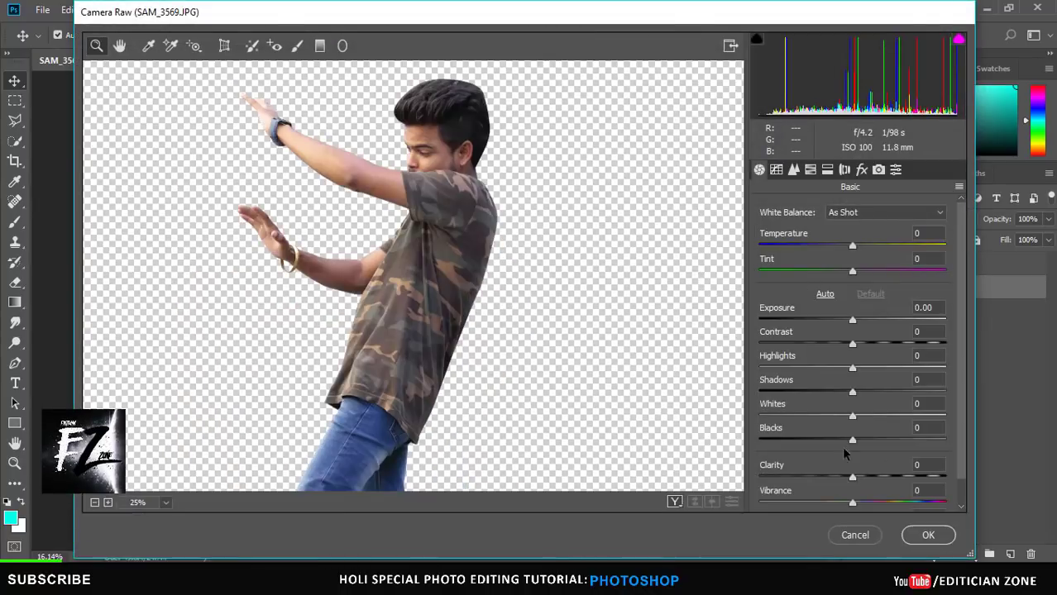
pyautogui.moveTo(853, 440); pyautogui.dragTo(932, 440)
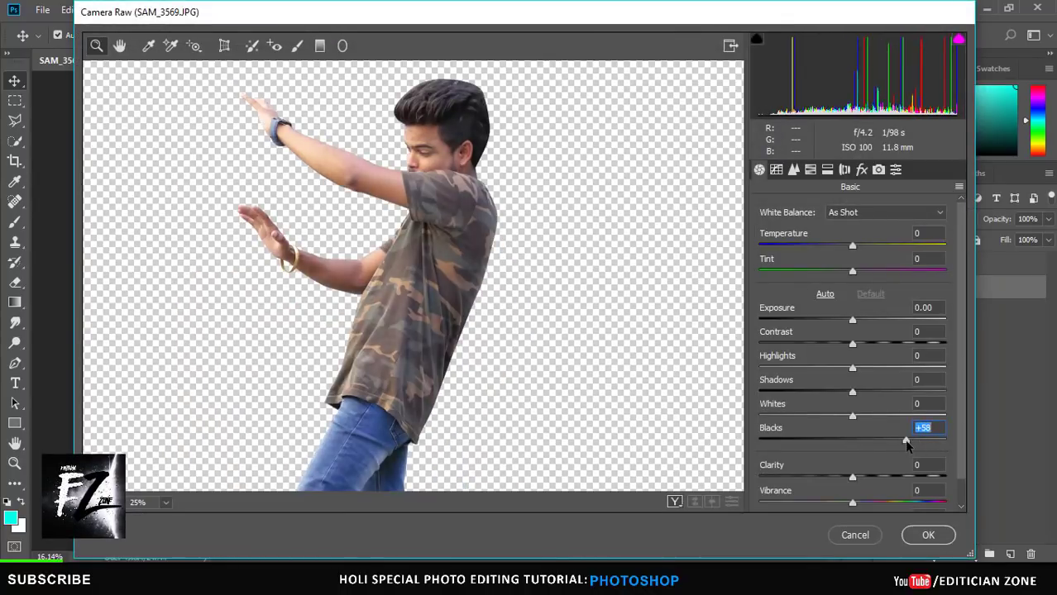
pyautogui.click(811, 170)
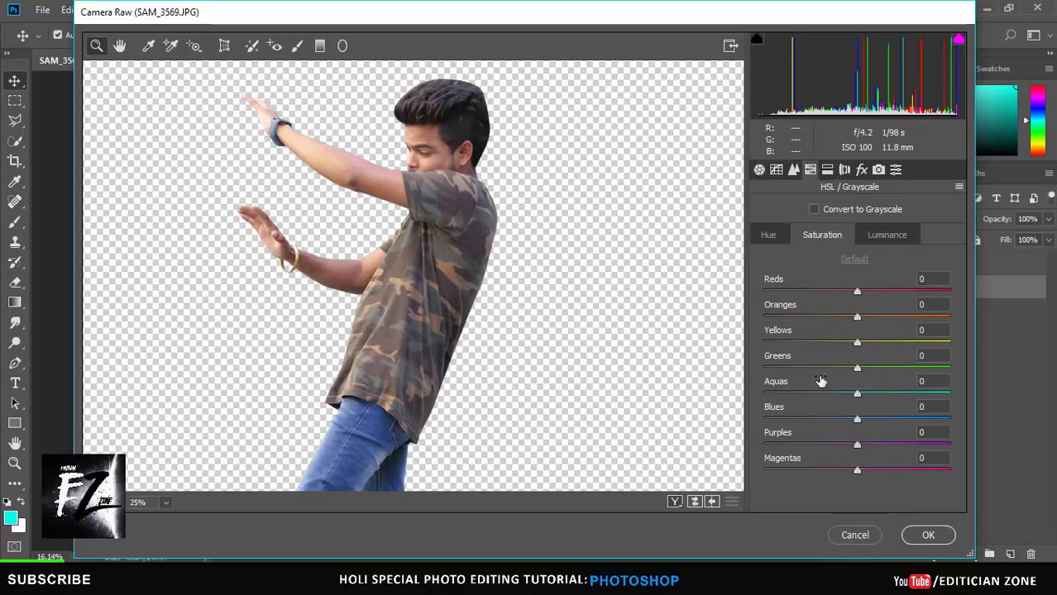
pyautogui.moveTo(764, 368); pyautogui.dragTo(950, 368)
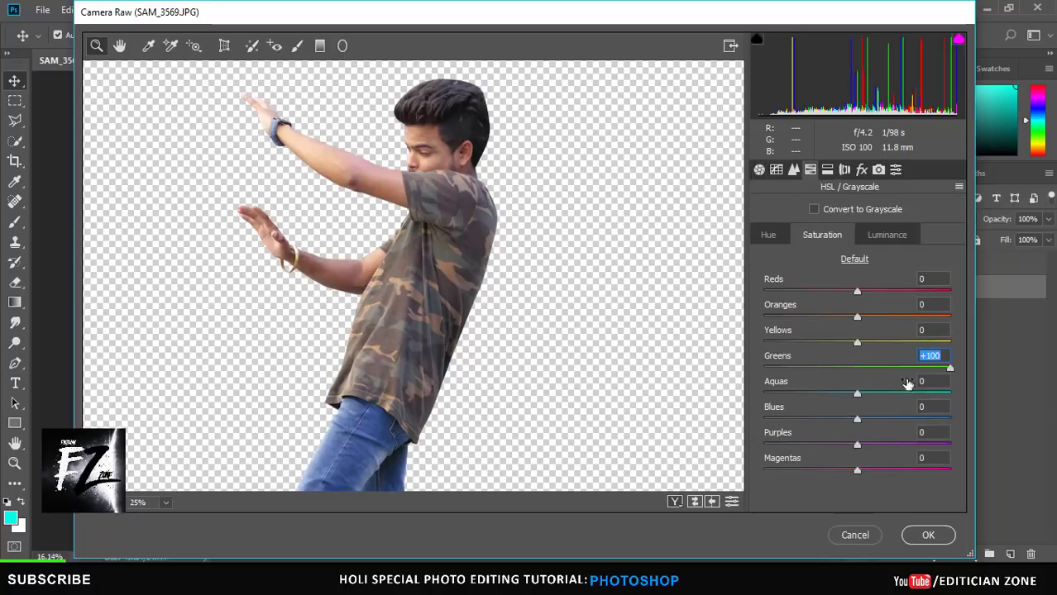
pyautogui.moveTo(857, 342)
pyautogui.mouseDown()
pyautogui.moveTo(759, 344)
pyautogui.moveTo(858, 343)
pyautogui.mouseUp()
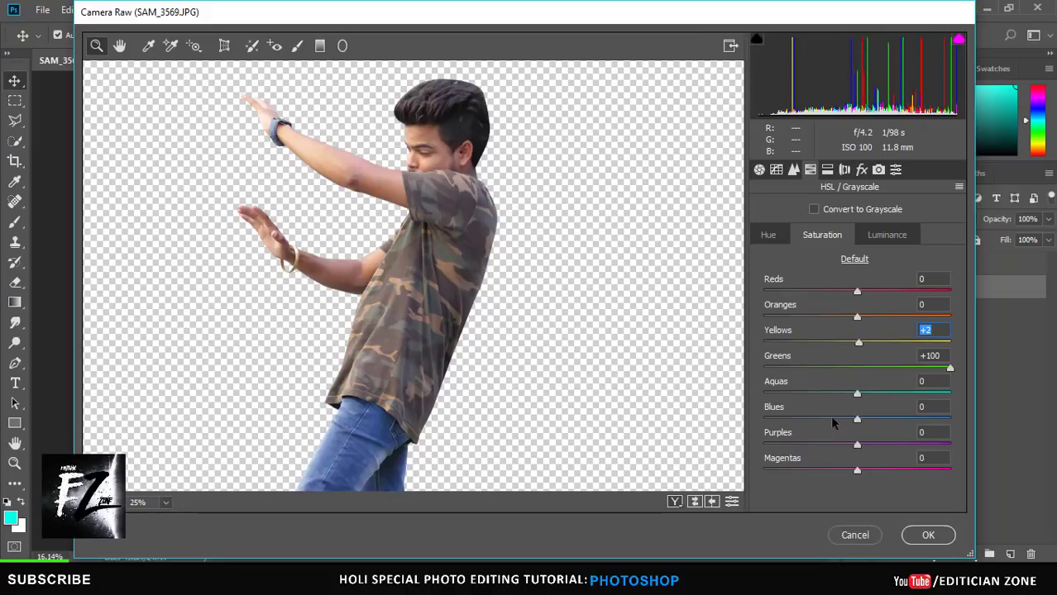
pyautogui.moveTo(833, 419)
pyautogui.mouseDown()
pyautogui.moveTo(768, 419)
pyautogui.moveTo(841, 429)
pyautogui.mouseUp()
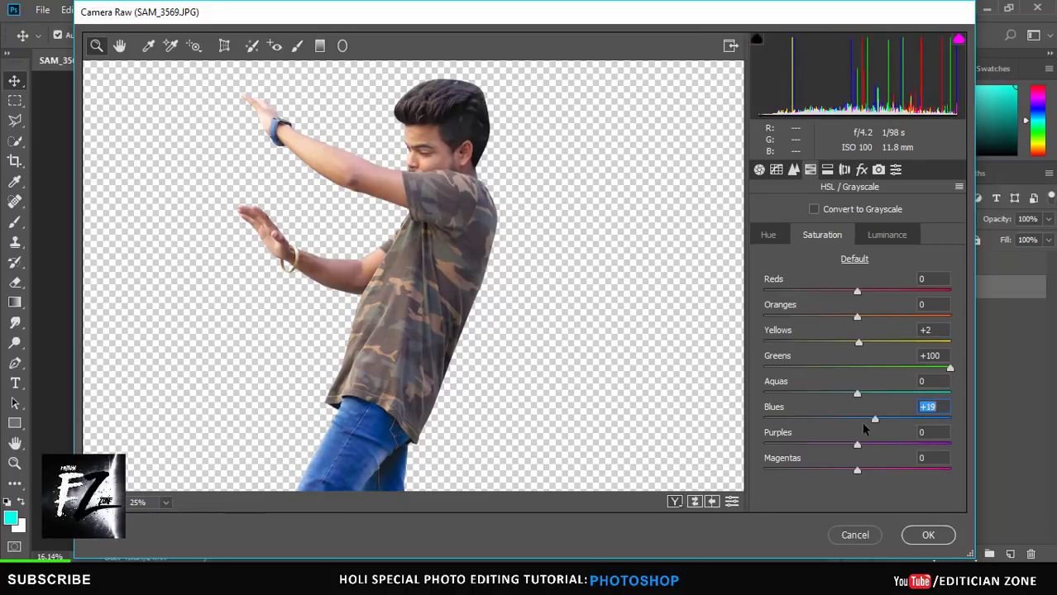
pyautogui.click(887, 235)
pyautogui.moveTo(876, 316)
pyautogui.mouseDown()
pyautogui.moveTo(916, 344)
pyautogui.moveTo(938, 345)
pyautogui.mouseUp()
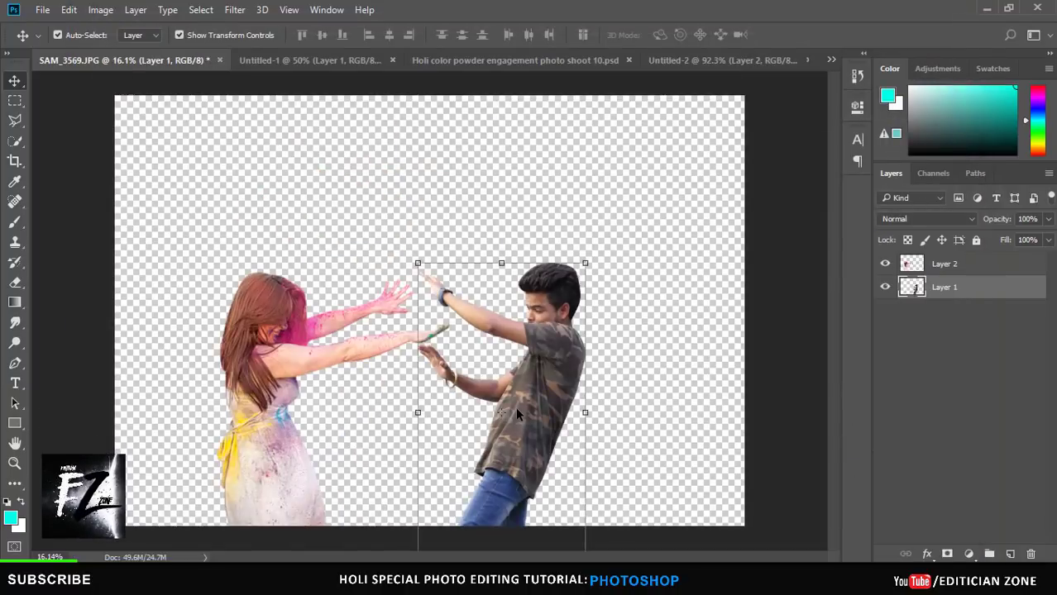
# Step: With the Smudge tool, pull wispy strands up from the top-left of the boy's head
pyautogui.press('r')
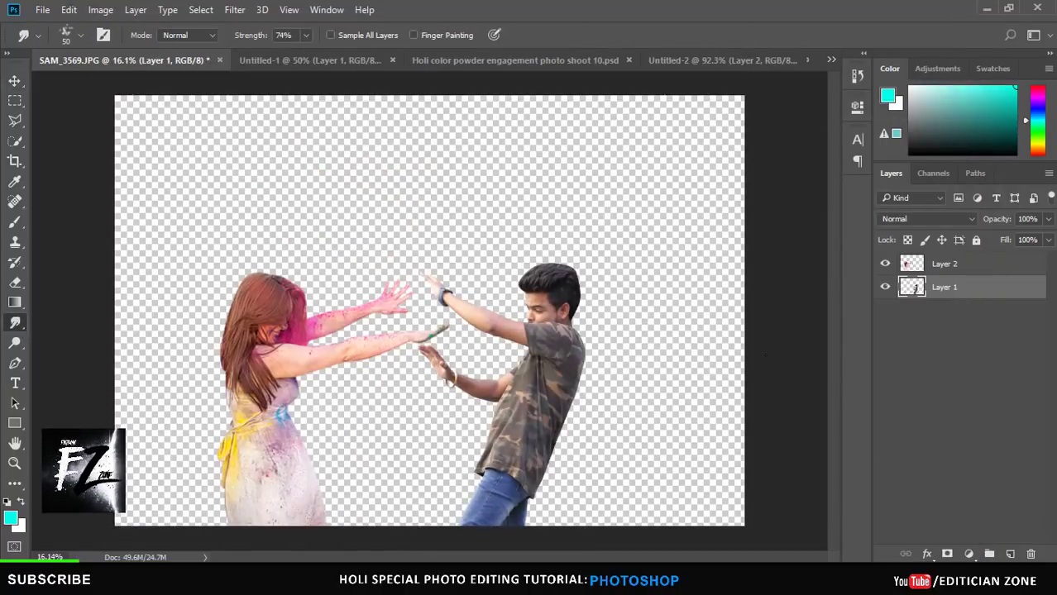
pyautogui.scroll(1, 594, 317)
pyautogui.scroll(1, 594, 317)
pyautogui.scroll(1, 653, 347)
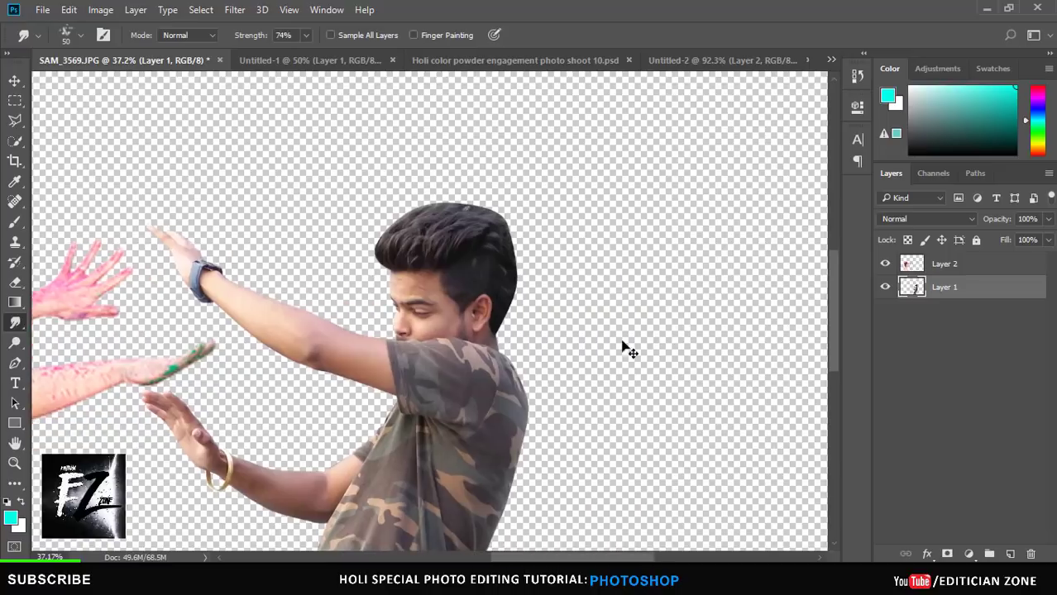
pyautogui.scroll(2, 623, 347)
pyautogui.scroll(1, 342, 279)
pyautogui.scroll(1, 377, 235)
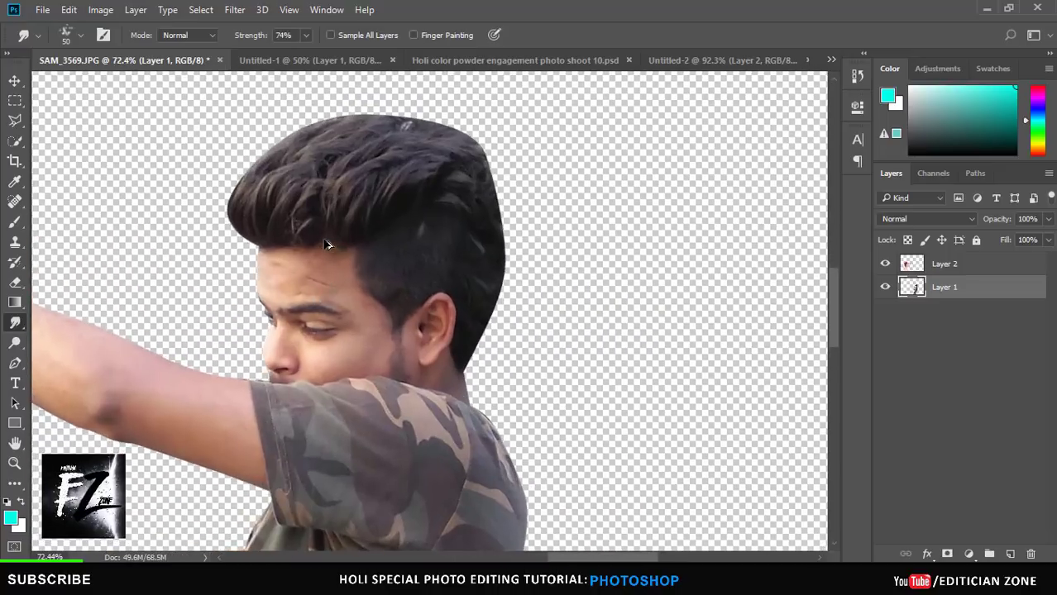
pyautogui.scroll(1, 323, 243)
pyautogui.scroll(2, 190, 339)
pyautogui.moveTo(224, 283); pyautogui.dragTo(194, 169)
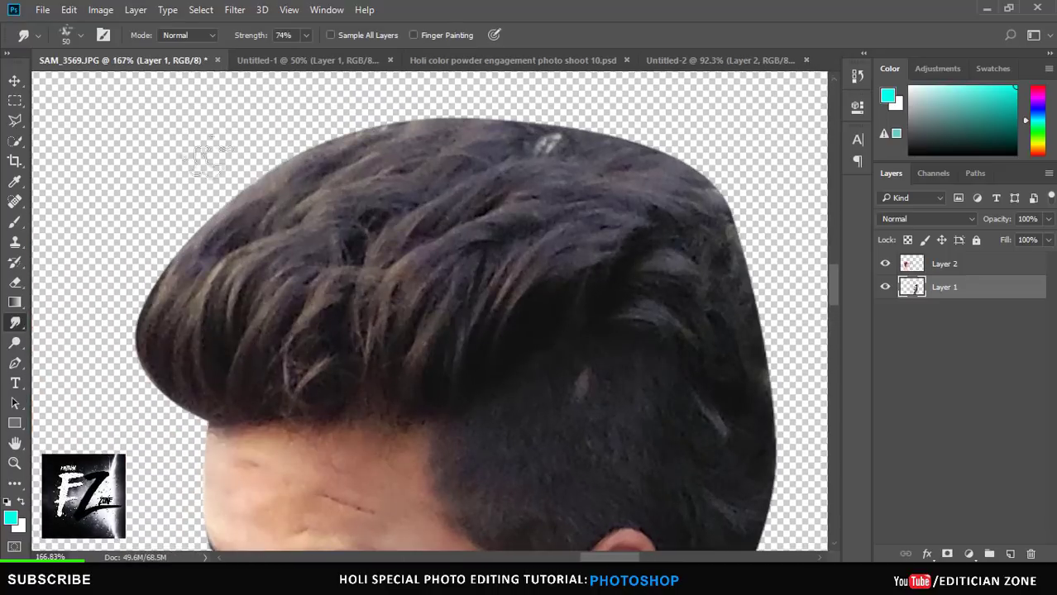
pyautogui.moveTo(220, 278); pyautogui.dragTo(248, 161)
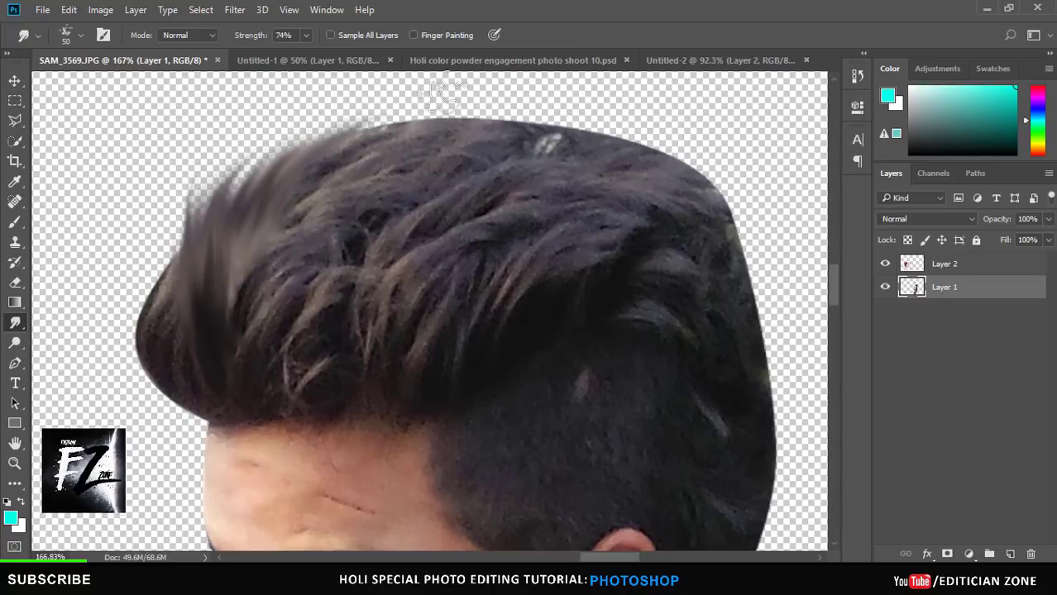
# Step: Lengthen the left-side hair into upward wisps and smudge the top hair edge
pyautogui.scroll(1, 207, 405)
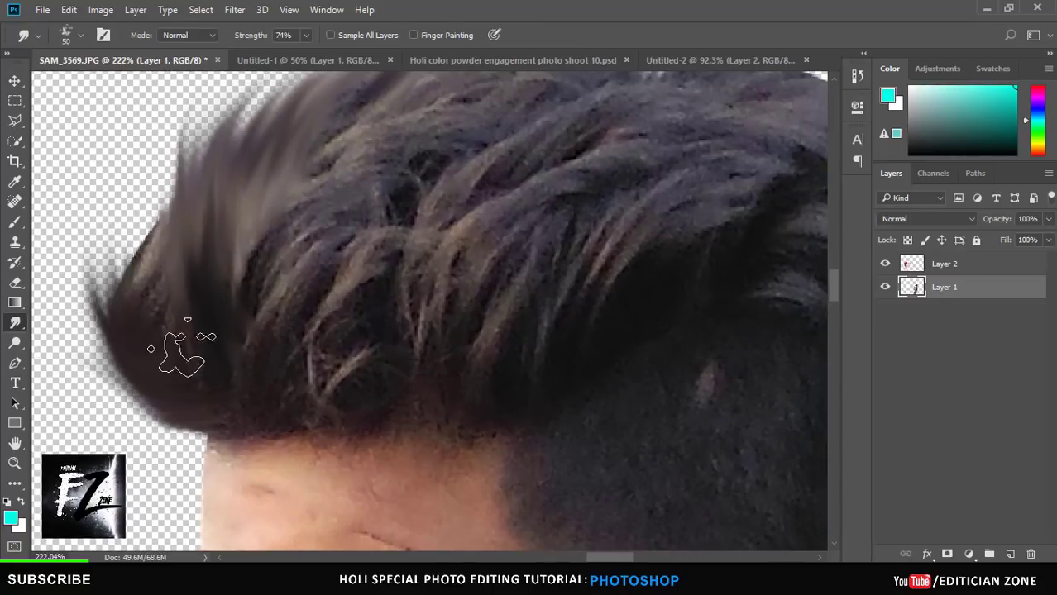
pyautogui.scroll(2, 412, 266)
pyautogui.scroll(3, 411, 266)
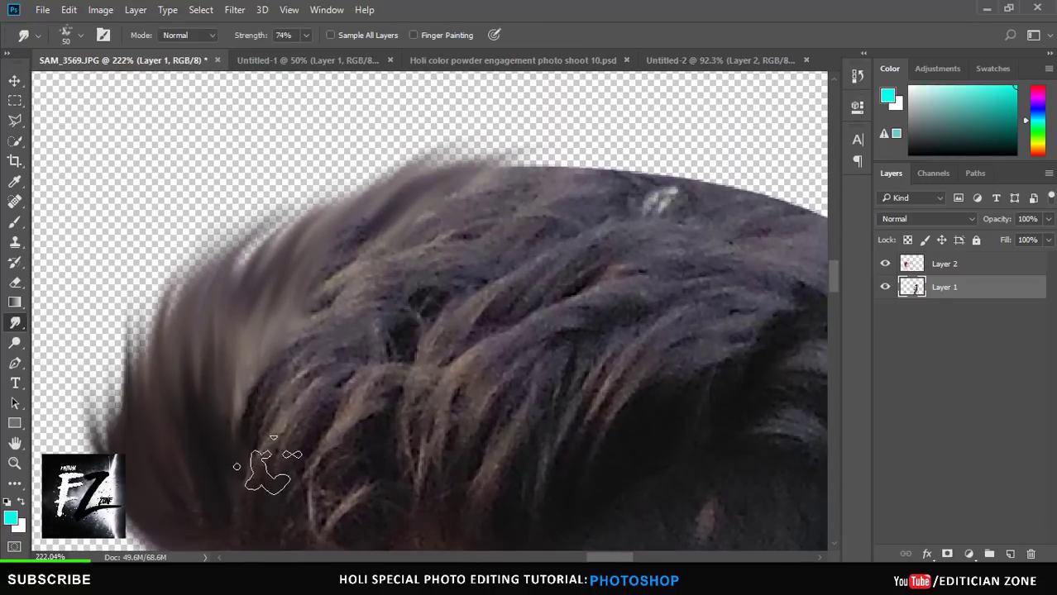
pyautogui.moveTo(272, 460); pyautogui.dragTo(397, 265)
pyautogui.moveTo(349, 515); pyautogui.dragTo(463, 289)
pyautogui.moveTo(366, 484); pyautogui.dragTo(438, 264)
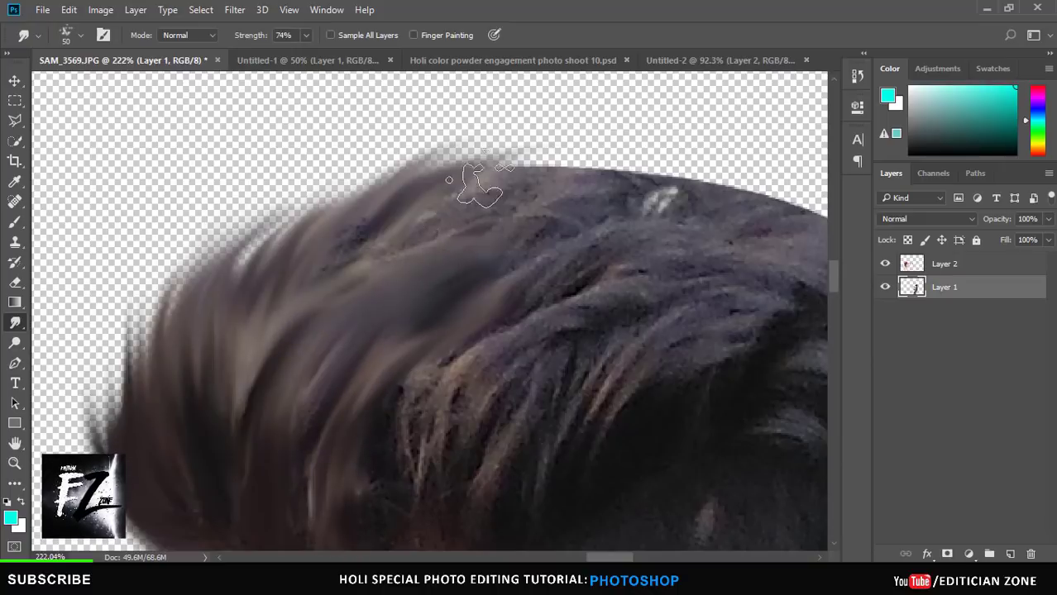
pyautogui.moveTo(483, 177)
pyautogui.mouseDown()
pyautogui.moveTo(514, 217)
pyautogui.moveTo(761, 242)
pyautogui.mouseUp()
# Step: Smudge the hair along the right side beside the ear outward
pyautogui.hscroll(3, 761, 243)
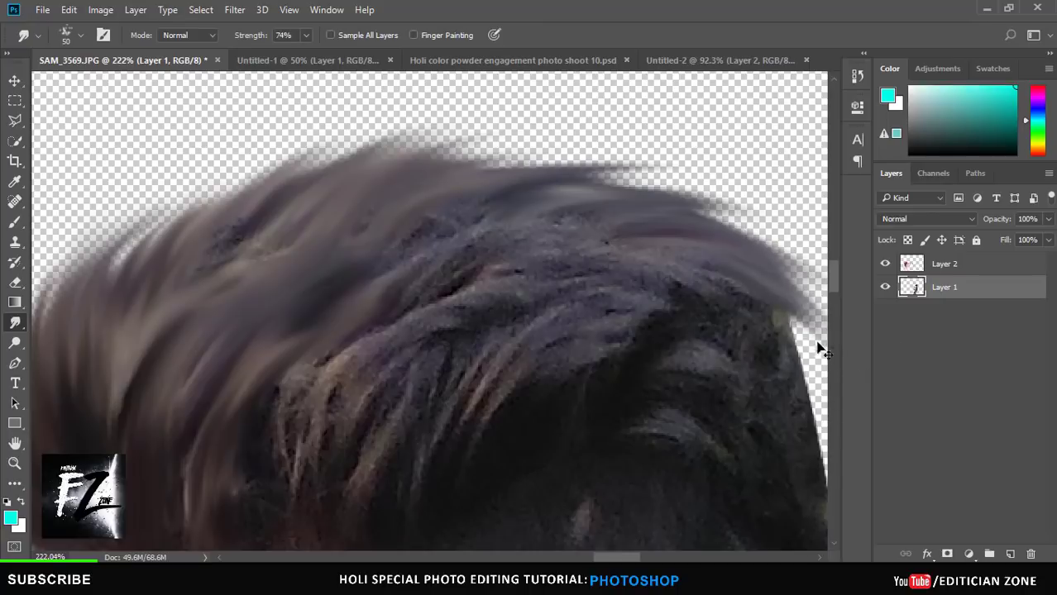
pyautogui.scroll(-3, 819, 349)
pyautogui.scroll(-3, 782, 510)
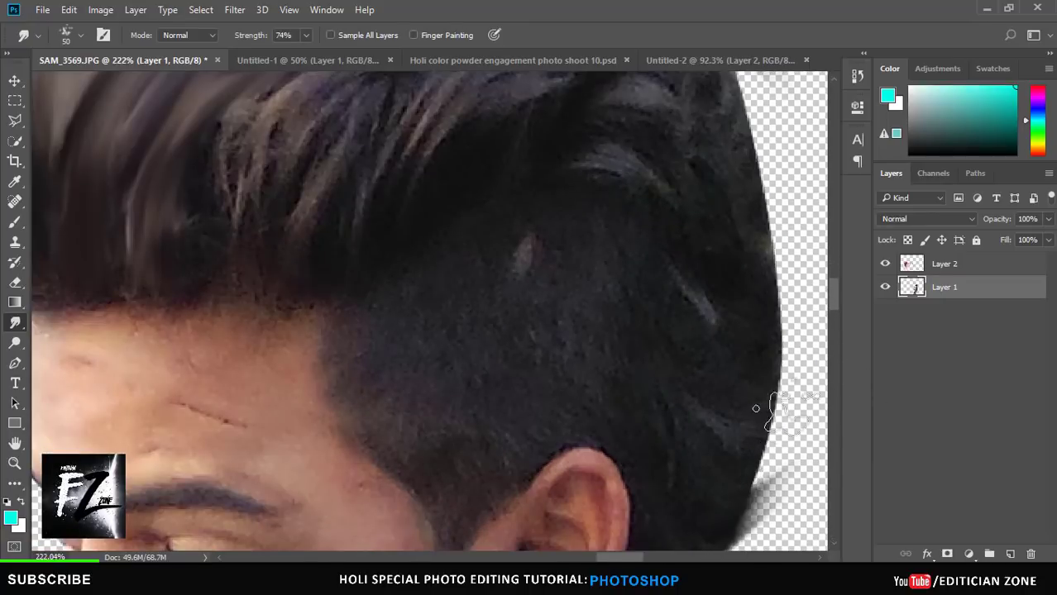
pyautogui.moveTo(755, 409); pyautogui.dragTo(830, 287)
pyautogui.scroll(2, 830, 288)
pyautogui.moveTo(719, 420)
pyautogui.mouseDown()
pyautogui.moveTo(744, 182)
pyautogui.moveTo(704, 89)
pyautogui.mouseUp()
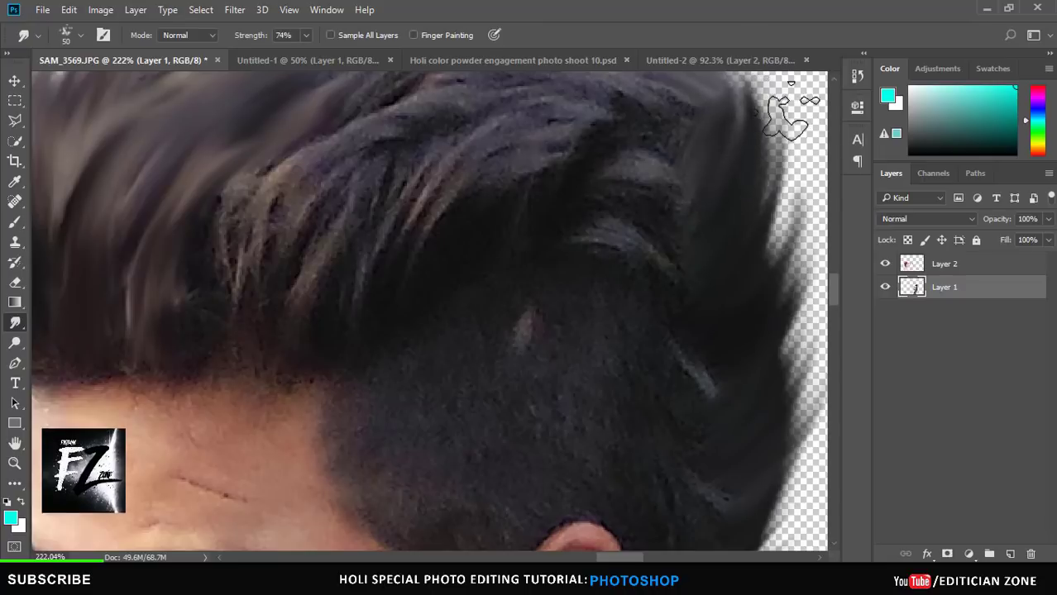
pyautogui.scroll(-3, 760, 224)
pyautogui.scroll(3, 707, 434)
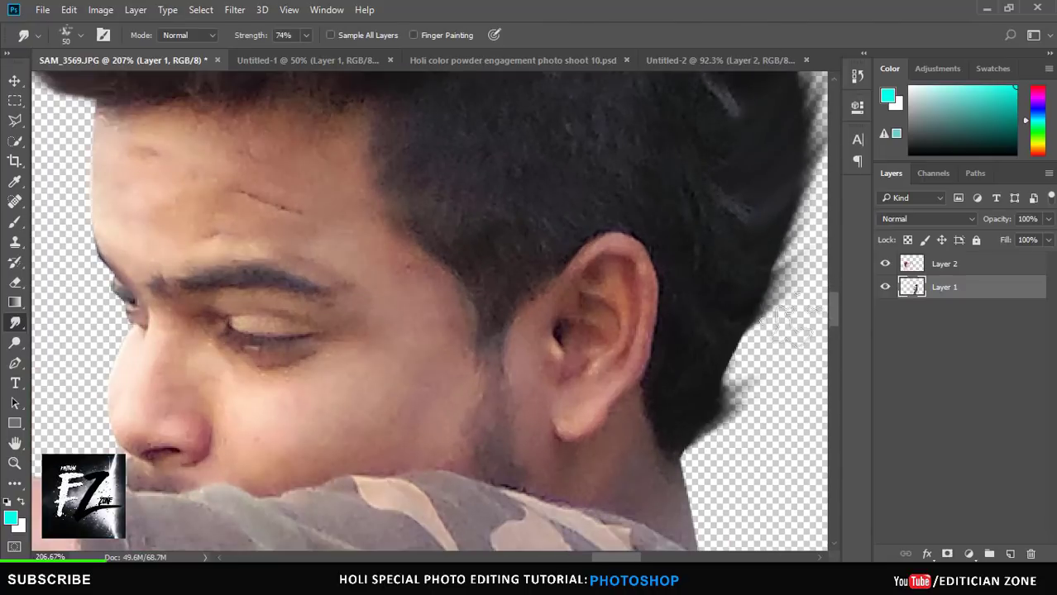
pyautogui.moveTo(792, 321)
pyautogui.mouseDown()
pyautogui.moveTo(715, 346)
pyautogui.moveTo(773, 289)
pyautogui.mouseUp()
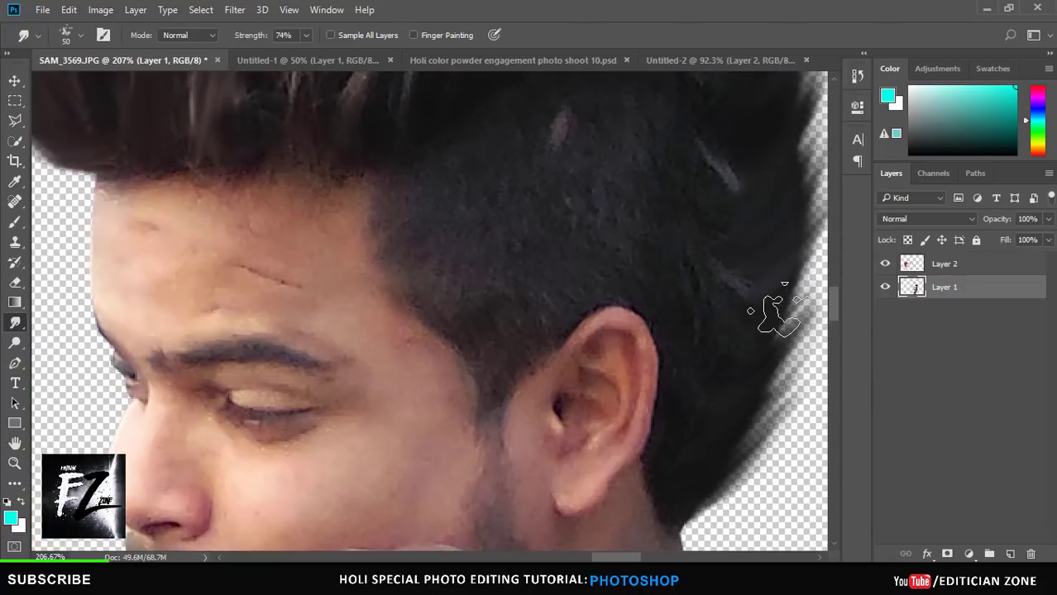
# Step: Smudge and soften the strands across the top of the hair
pyautogui.scroll(2, 793, 235)
pyautogui.scroll(3, 794, 223)
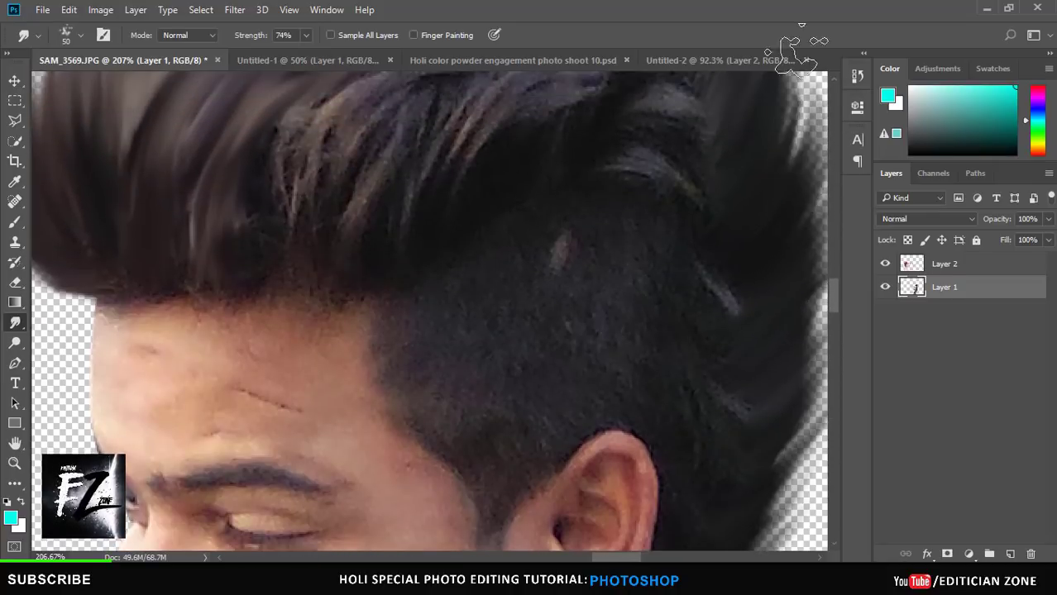
pyautogui.scroll(2, 798, 223)
pyautogui.scroll(-2, 745, 178)
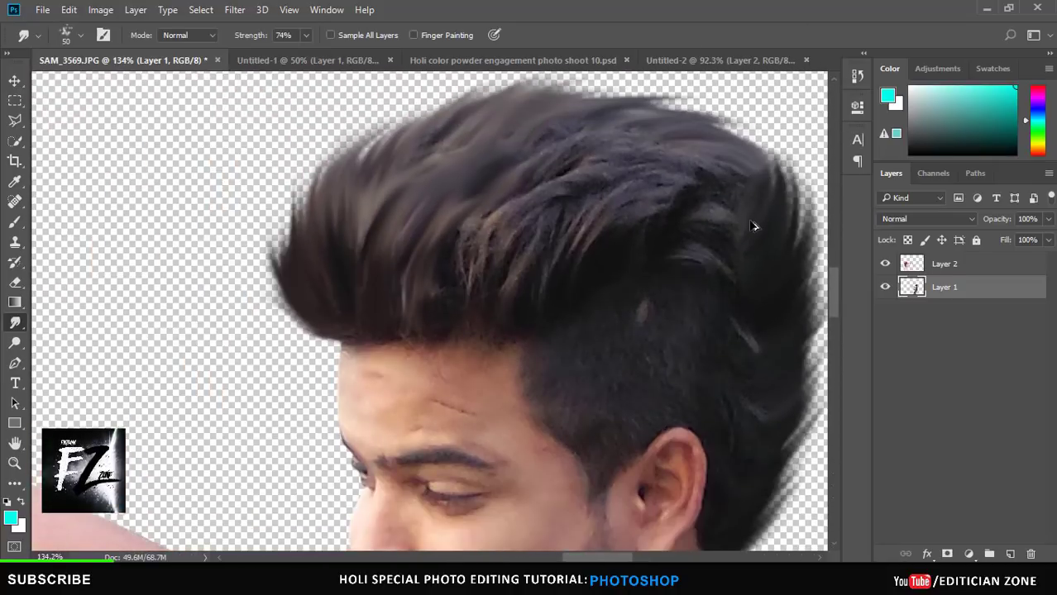
pyautogui.scroll(1, 565, 223)
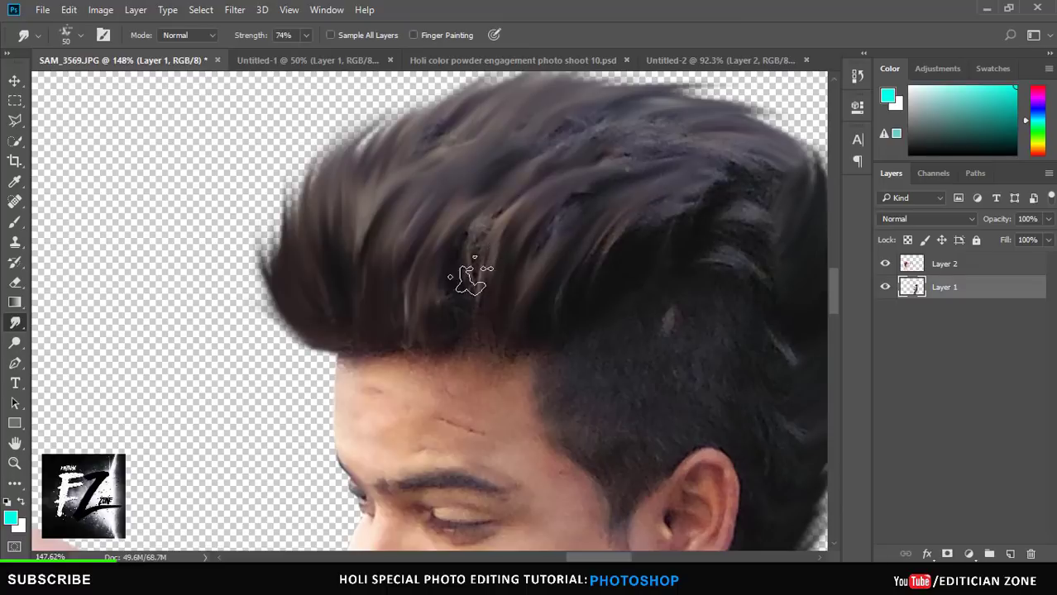
pyautogui.moveTo(470, 280); pyautogui.dragTo(613, 118)
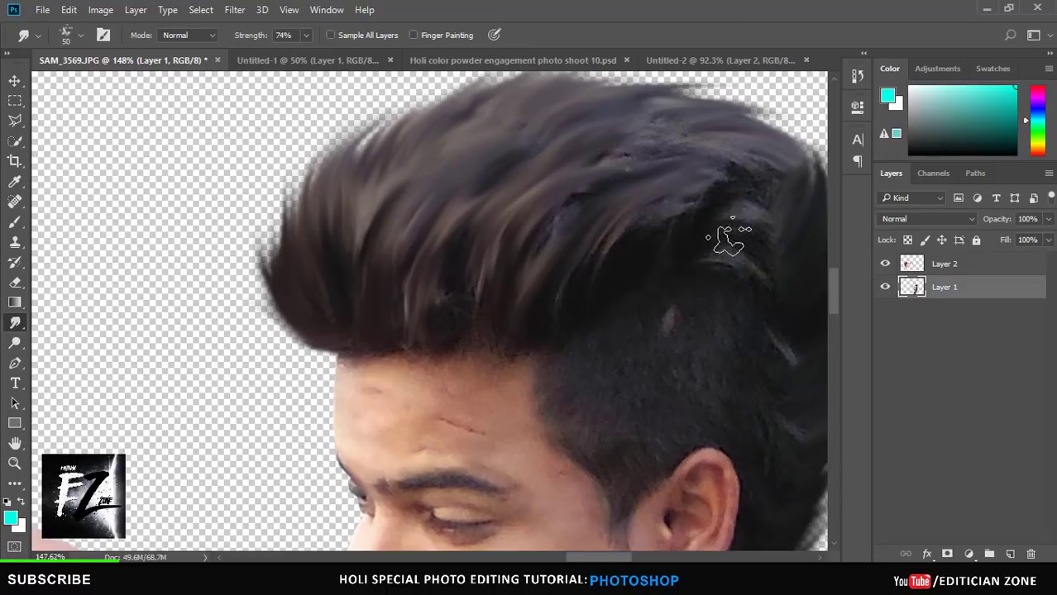
pyautogui.moveTo(713, 123); pyautogui.dragTo(616, 176)
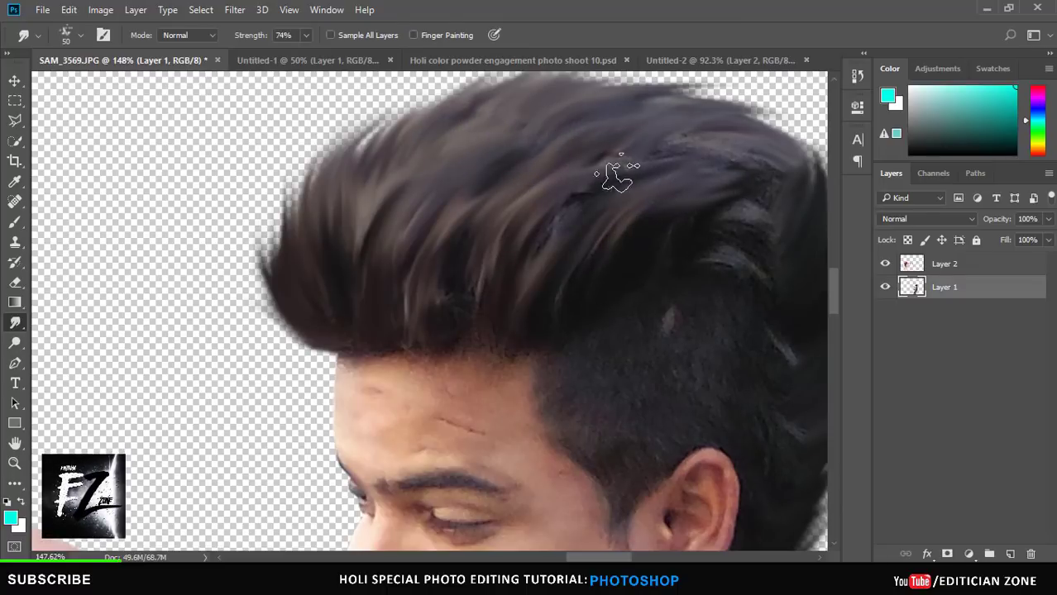
# Step: Smear the hair edge near the ear outward into wisps
pyautogui.scroll(-3, 800, 173)
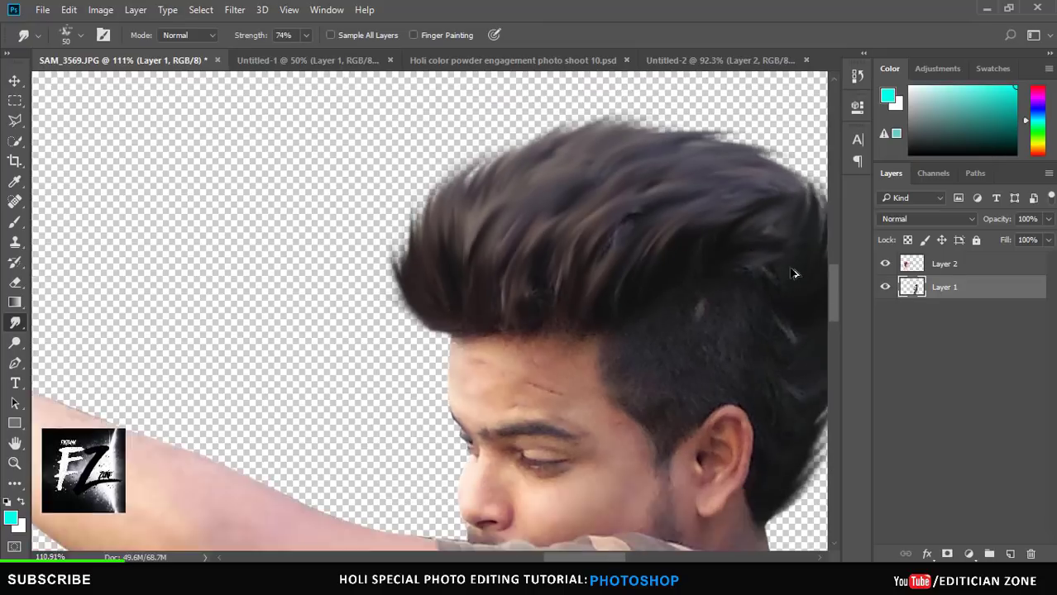
pyautogui.scroll(4, 596, 334)
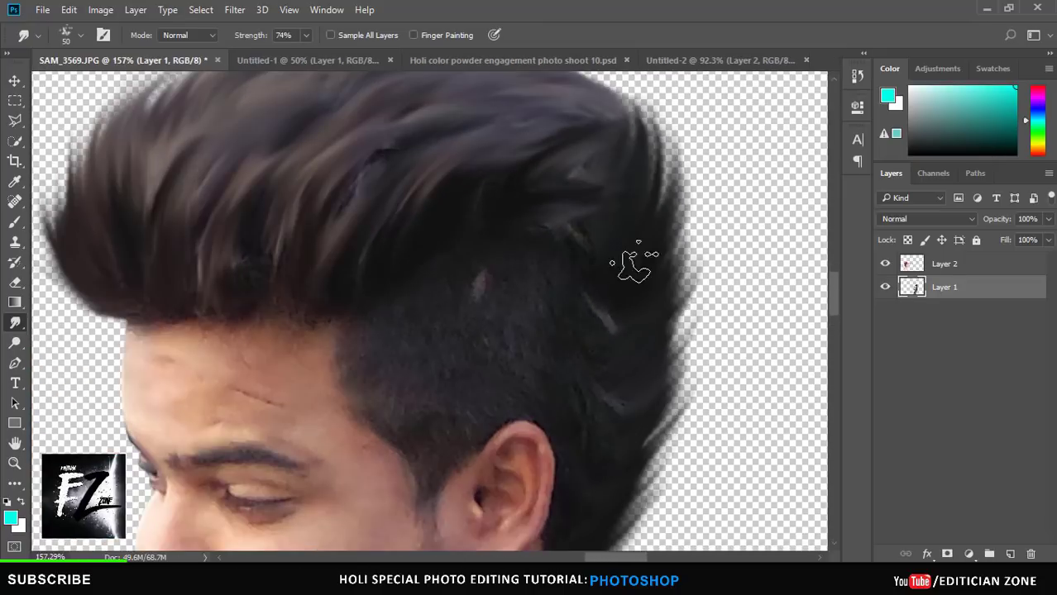
pyautogui.scroll(2, 676, 236)
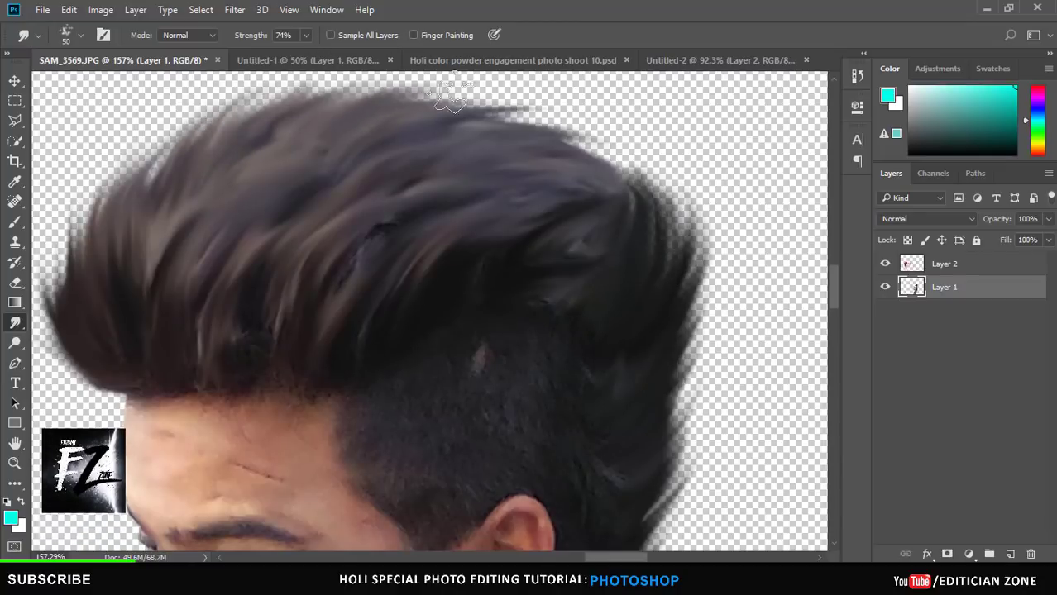
pyautogui.scroll(-4, 606, 242)
pyautogui.scroll(3, 645, 447)
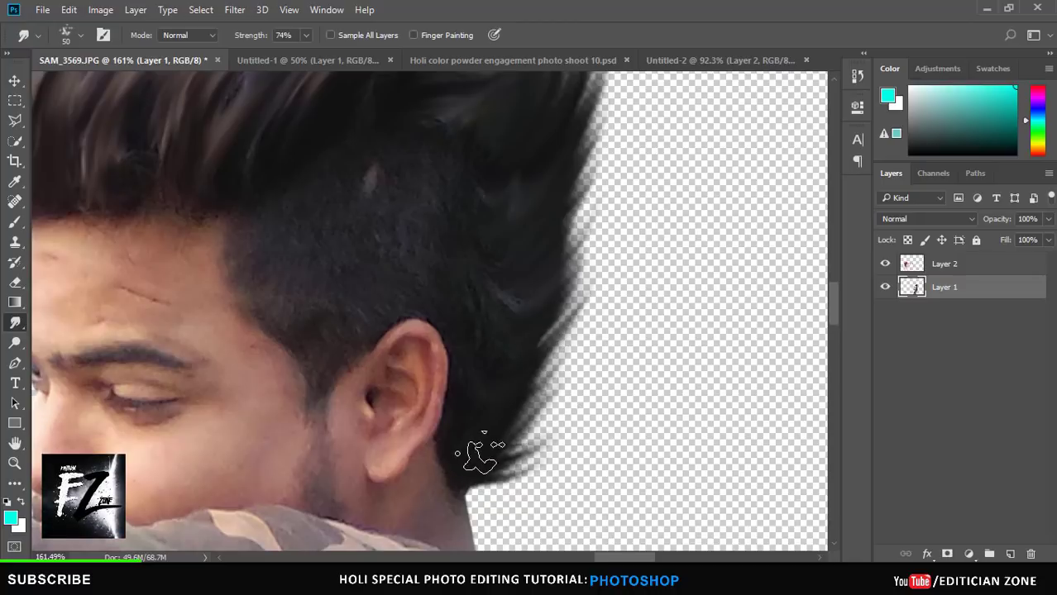
pyautogui.moveTo(479, 456); pyautogui.dragTo(530, 373)
pyautogui.scroll(2, 599, 234)
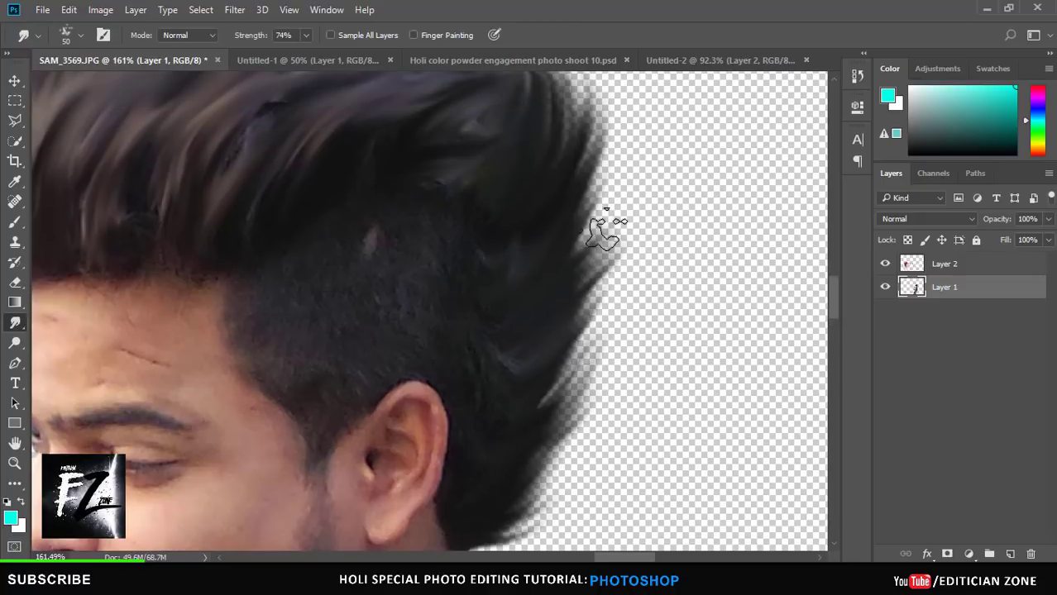
pyautogui.scroll(2, 628, 133)
pyautogui.scroll(1, 629, 165)
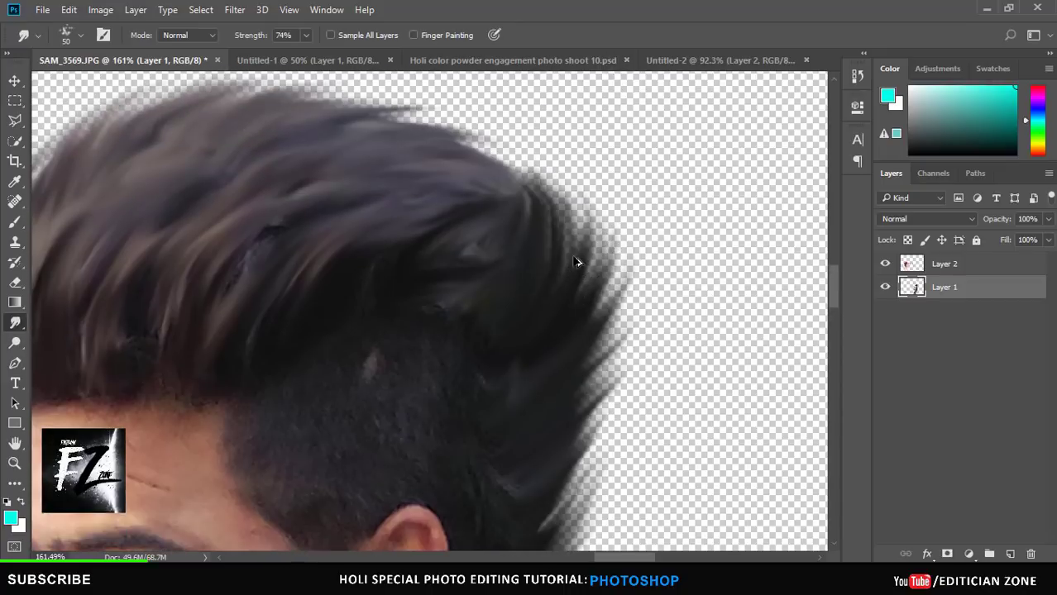
pyautogui.scroll(-5, 624, 243)
pyautogui.scroll(3, 579, 306)
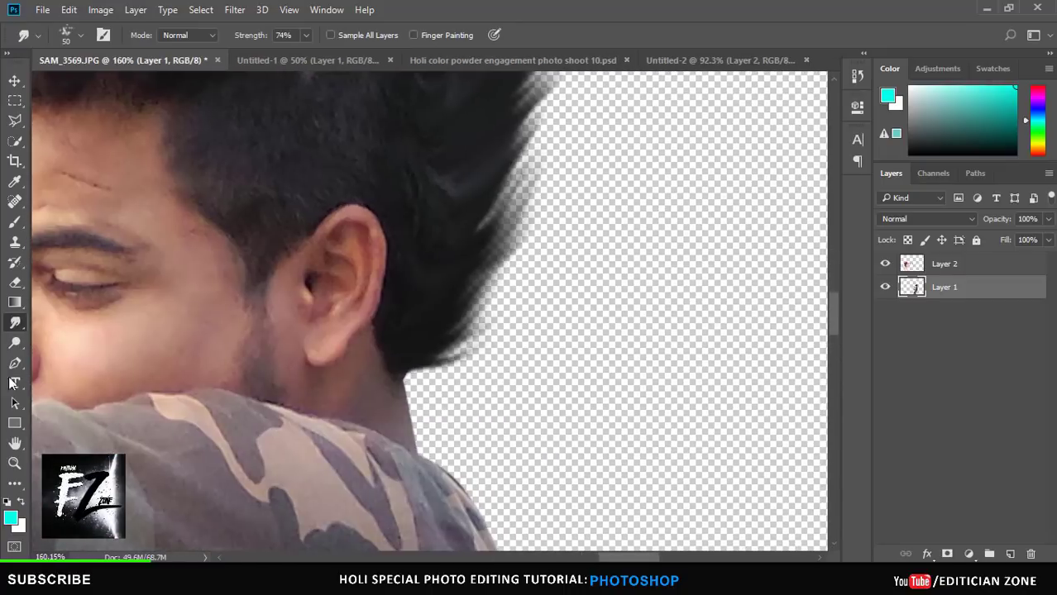
# Step: Trace a Pen path around the over-smeared hair right of the ear, delete it, and deselect
pyautogui.press('p')
pyautogui.scroll(3, 588, 116)
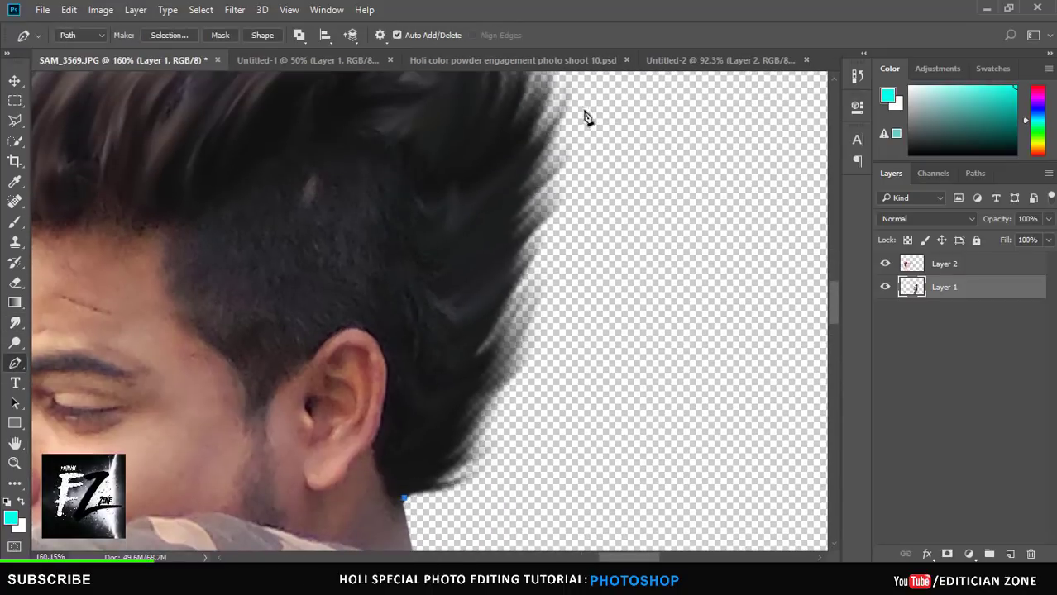
pyautogui.moveTo(603, 355); pyautogui.dragTo(591, 376)
pyautogui.moveTo(555, 438); pyautogui.dragTo(535, 463)
pyautogui.moveTo(459, 503); pyautogui.dragTo(463, 501)
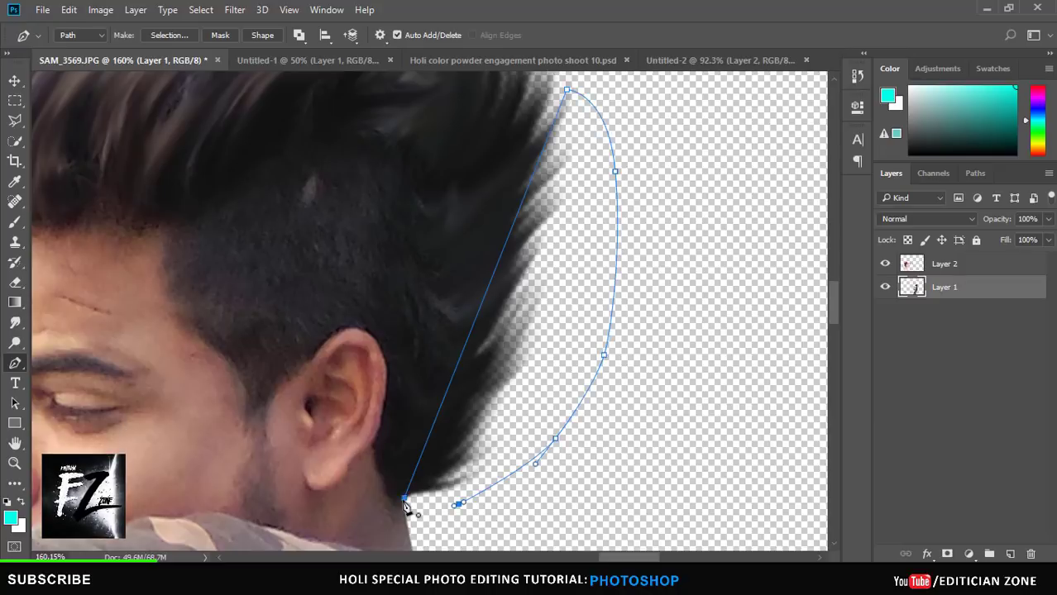
pyautogui.hotkey('ctrl', 'Return')
pyautogui.press('Delete')
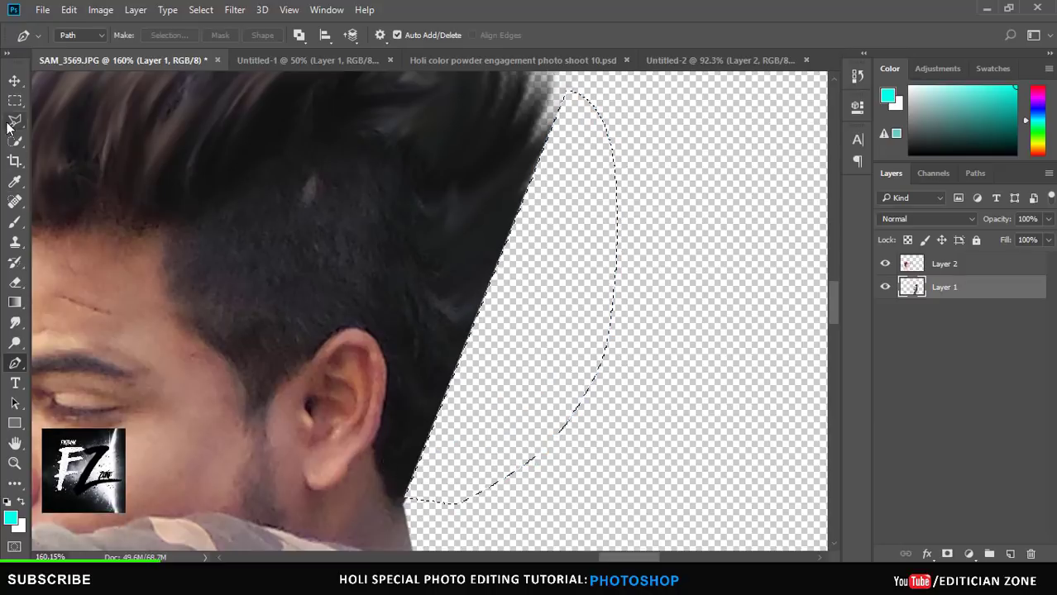
pyautogui.click(15, 101)
pyautogui.rightClick(85, 132)
pyautogui.click(108, 137)
pyautogui.click(15, 323)
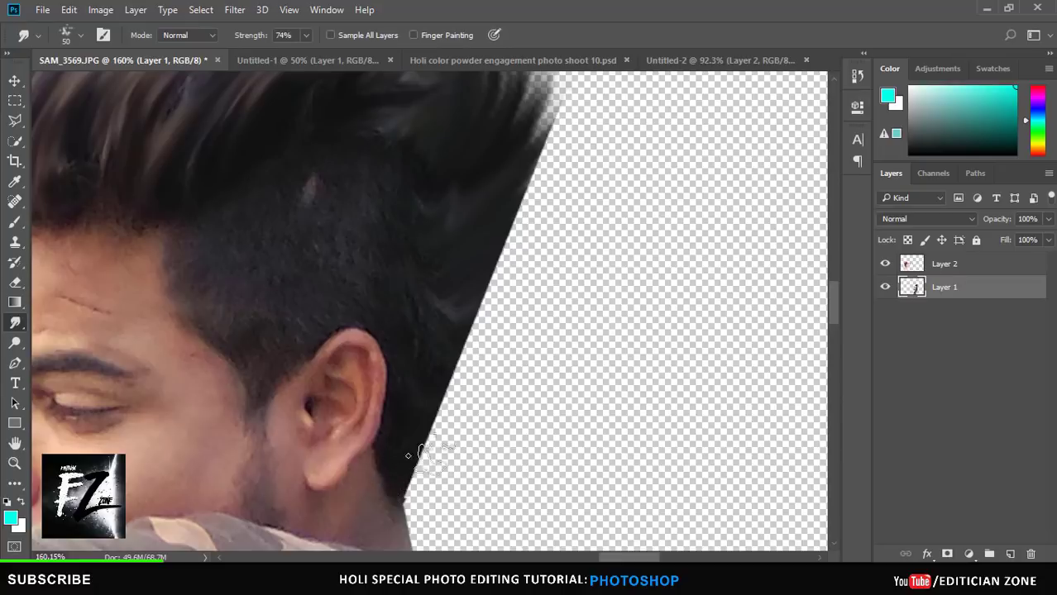
# Step: Re-smudge the trimmed straight hair edge and the wisps near the ear outward
pyautogui.scroll(3, 488, 364)
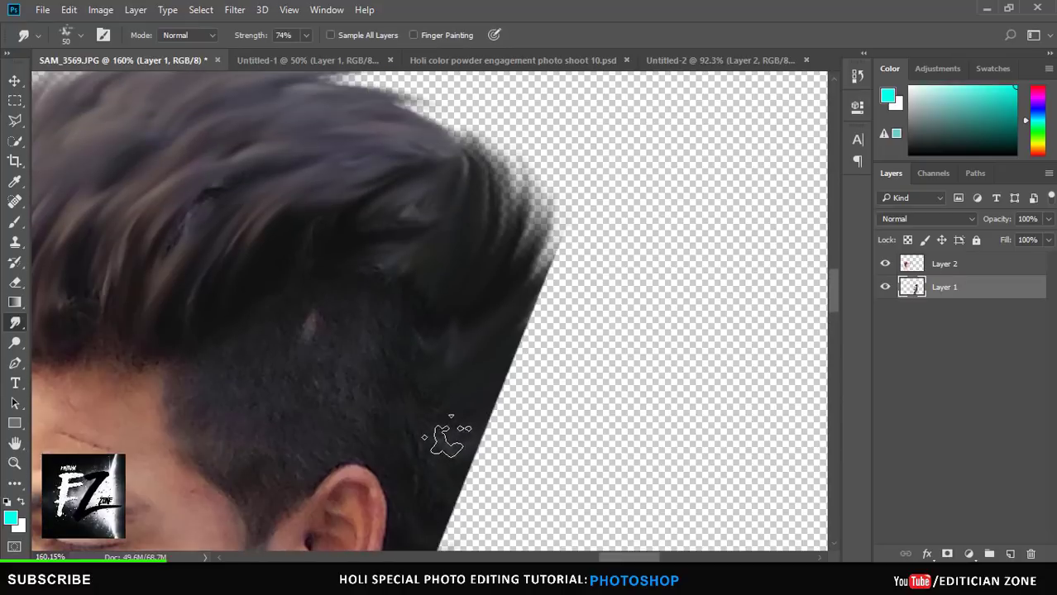
pyautogui.moveTo(513, 339); pyautogui.dragTo(592, 240)
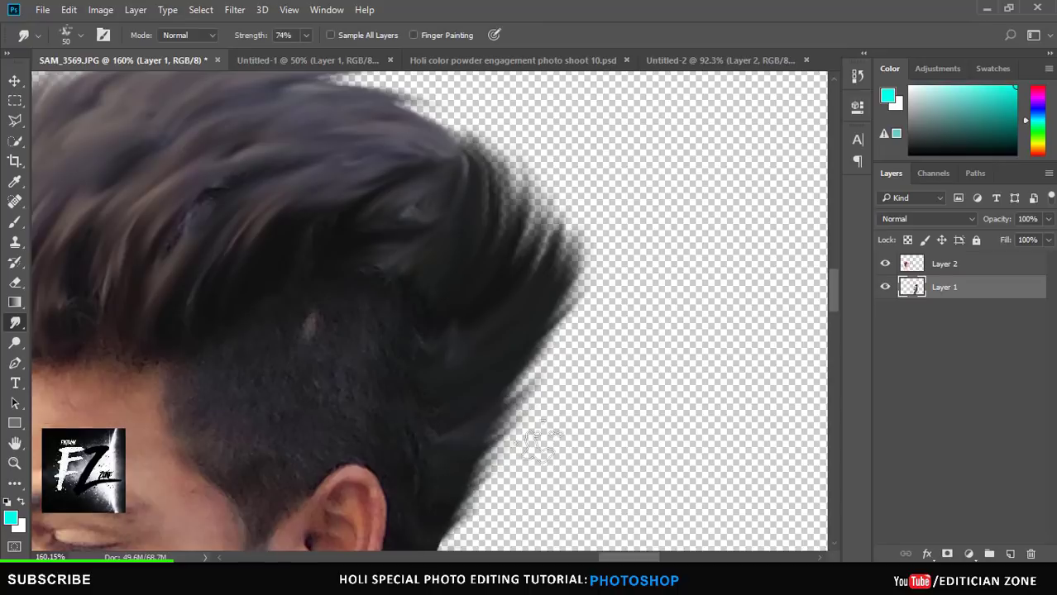
pyautogui.scroll(2, 542, 441)
pyautogui.scroll(2, 472, 460)
pyautogui.moveTo(438, 422)
pyautogui.mouseDown()
pyautogui.moveTo(420, 406)
pyautogui.moveTo(420, 484)
pyautogui.moveTo(484, 425)
pyautogui.moveTo(413, 483)
pyautogui.moveTo(424, 401)
pyautogui.moveTo(554, 280)
pyautogui.mouseUp()
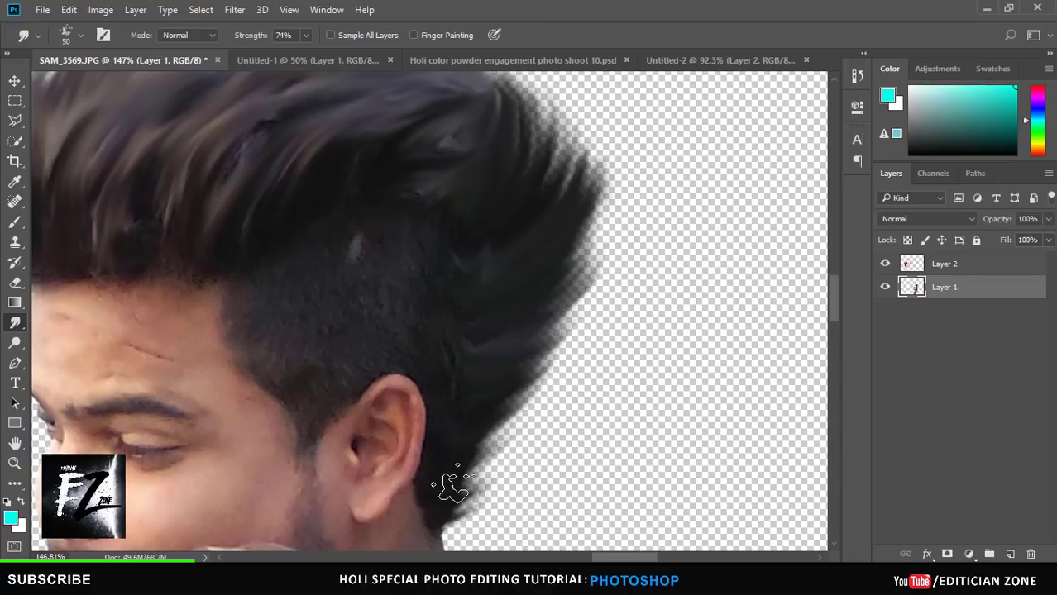
# Step: Pull the right hair edge into strands and smooth the dark crease and top edge
pyautogui.scroll(-3, 589, 400)
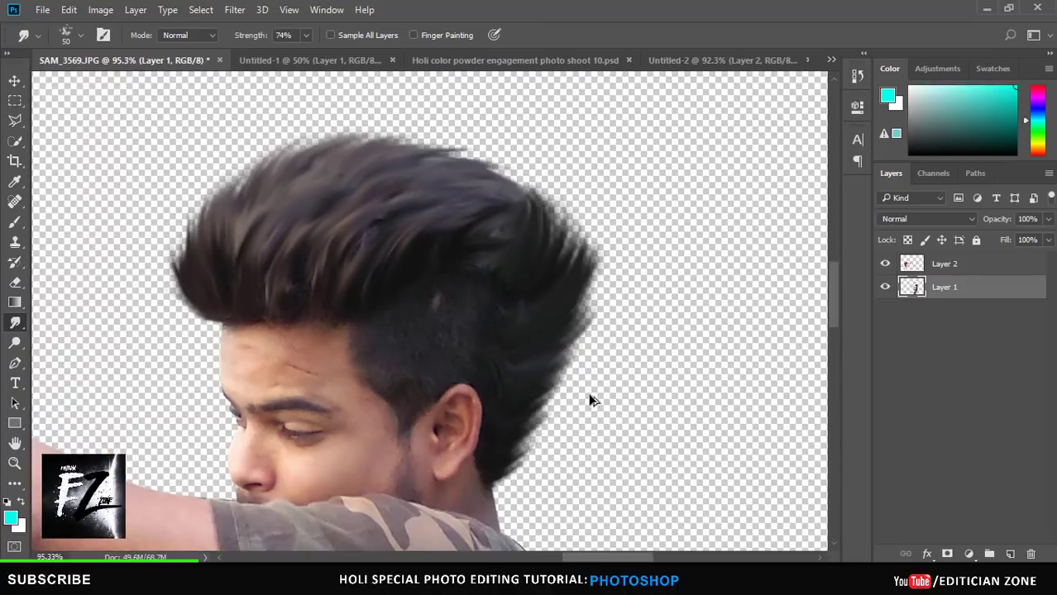
pyautogui.scroll(-3, 616, 374)
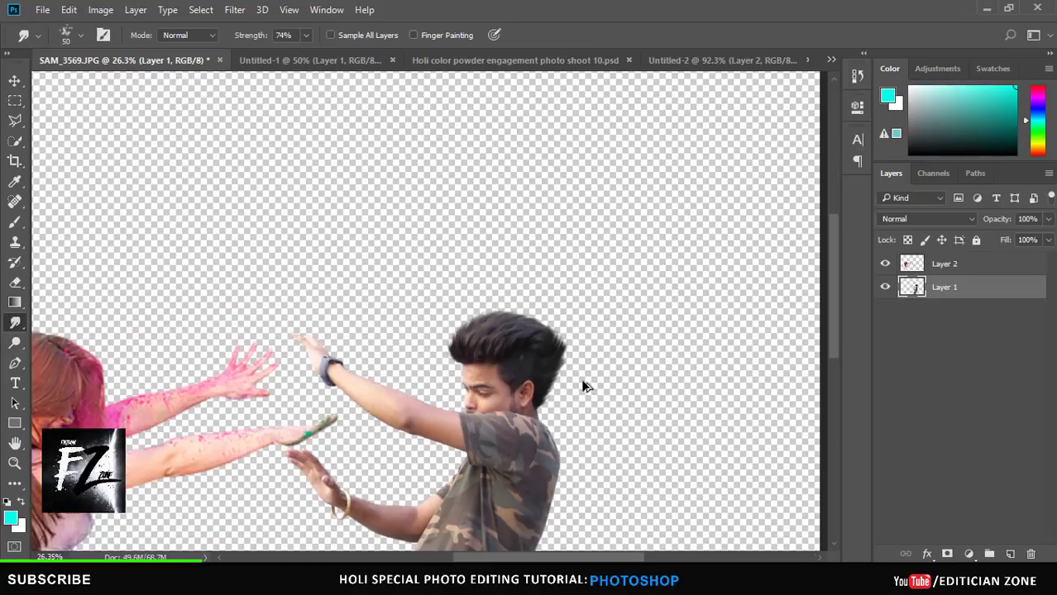
pyautogui.scroll(3, 583, 382)
pyautogui.scroll(3, 572, 344)
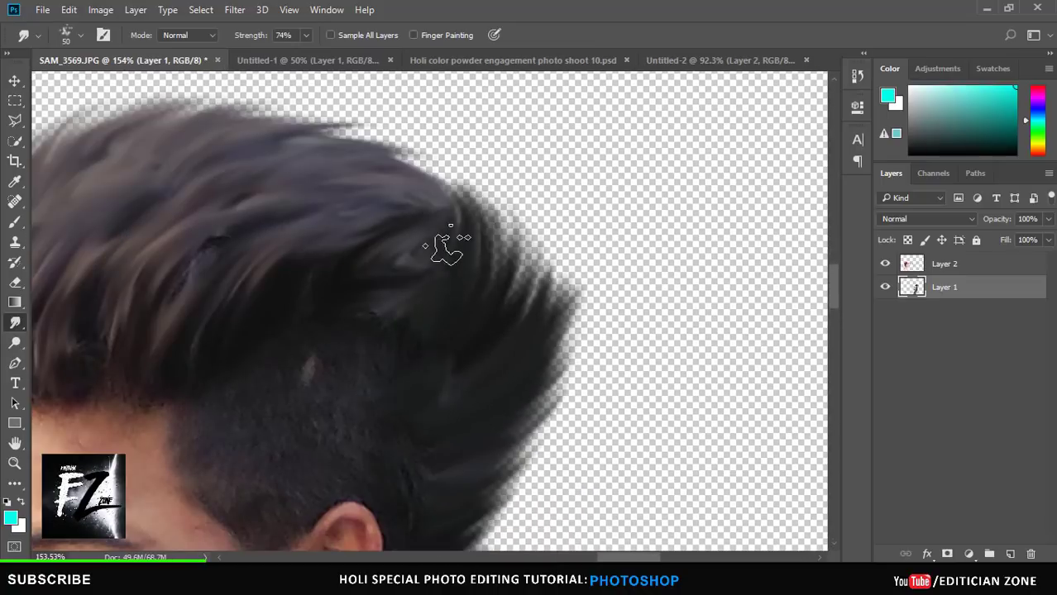
pyautogui.moveTo(498, 194); pyautogui.dragTo(541, 335)
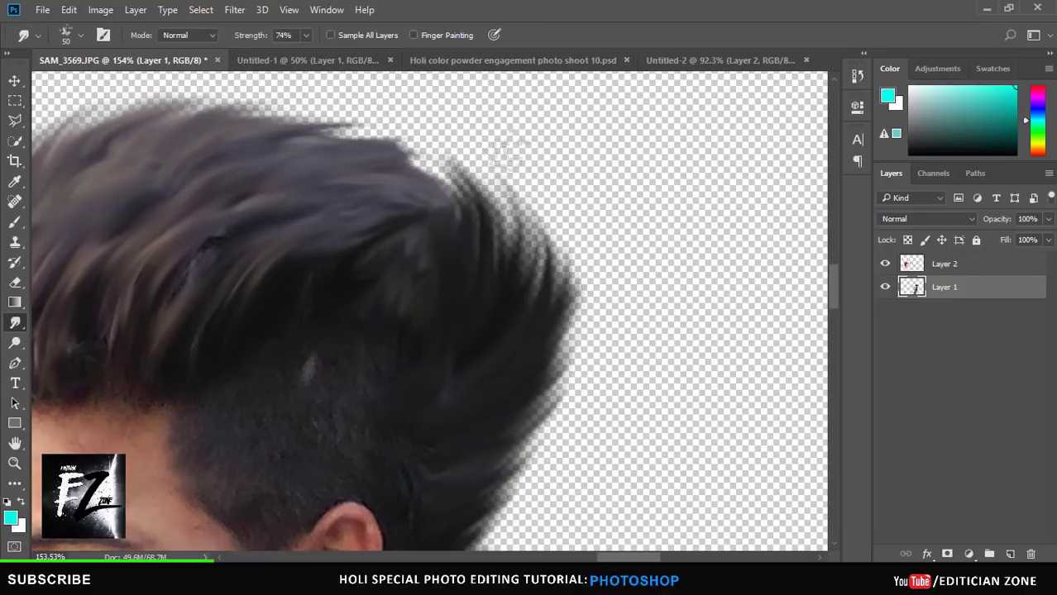
pyautogui.moveTo(436, 174); pyautogui.dragTo(510, 186)
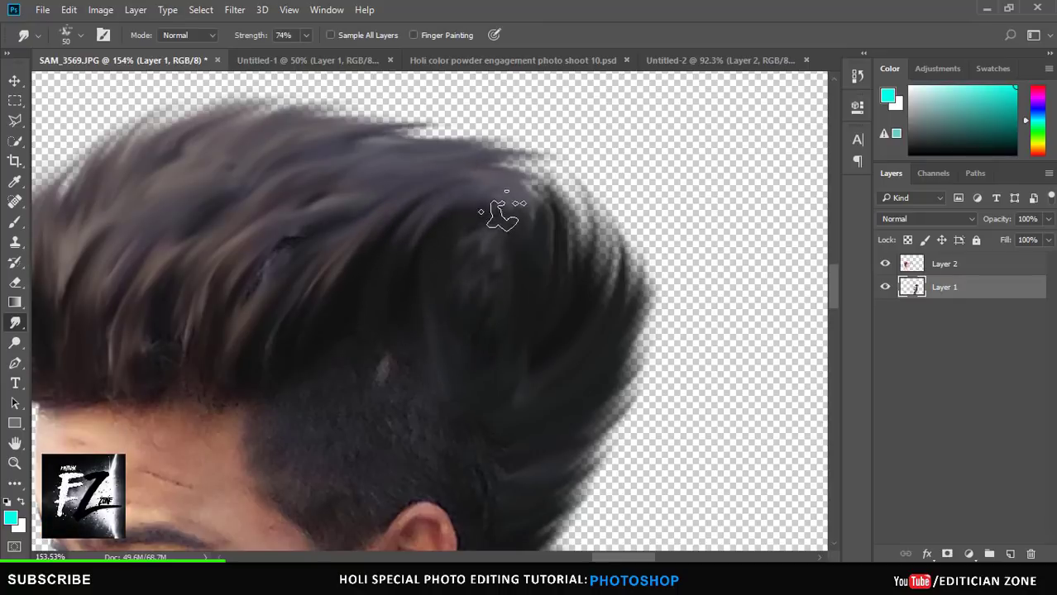
pyautogui.moveTo(319, 207)
pyautogui.mouseDown()
pyautogui.moveTo(165, 337)
pyautogui.moveTo(300, 178)
pyautogui.mouseUp()
pyautogui.hscroll(-4, 241, 205)
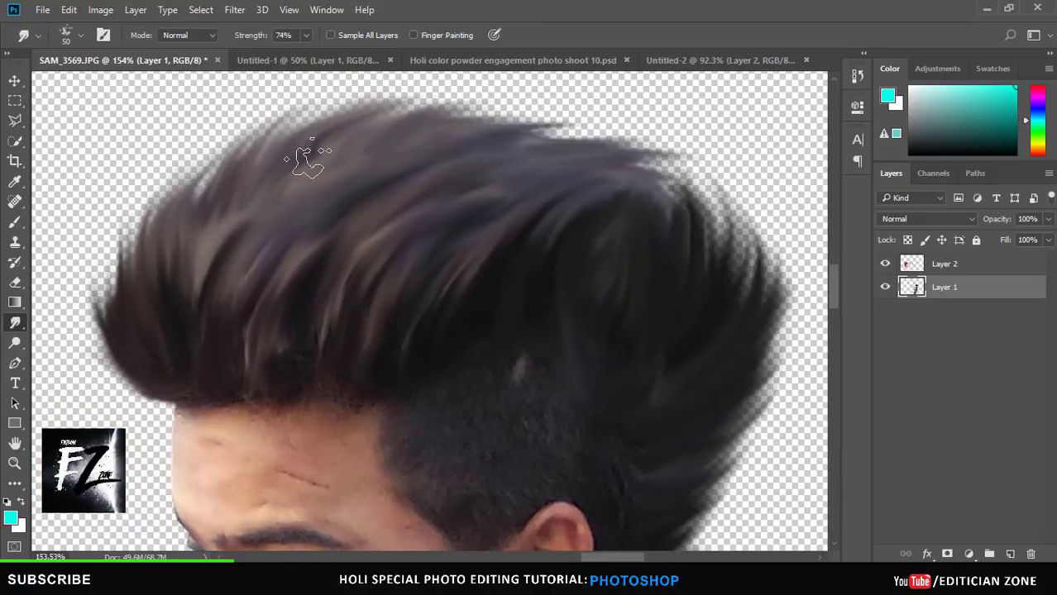
pyautogui.scroll(-1, 488, 182)
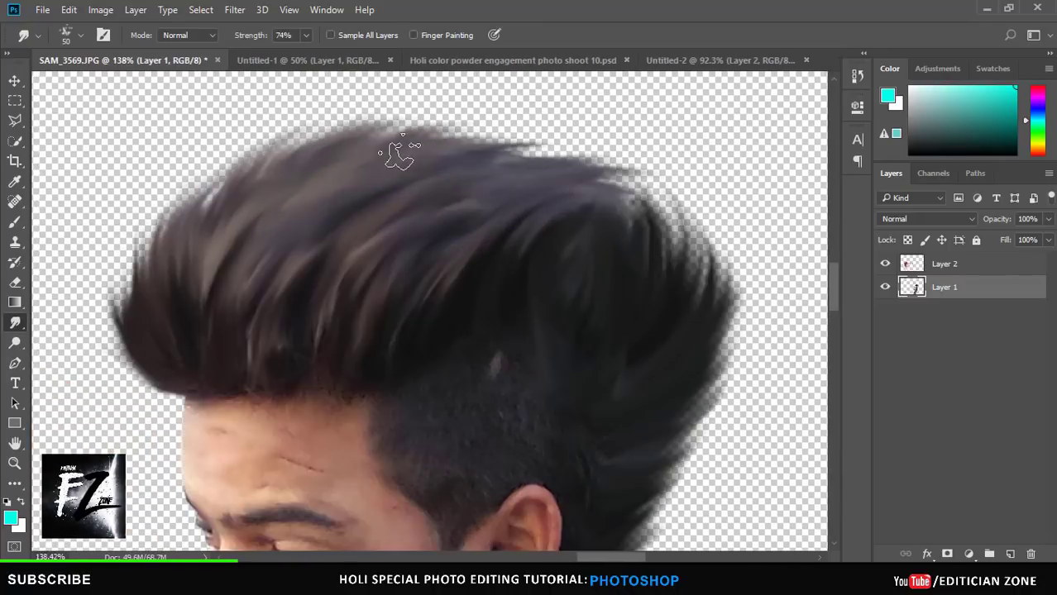
pyautogui.moveTo(399, 156)
pyautogui.mouseDown()
pyautogui.moveTo(488, 158)
pyautogui.moveTo(388, 167)
pyautogui.mouseUp()
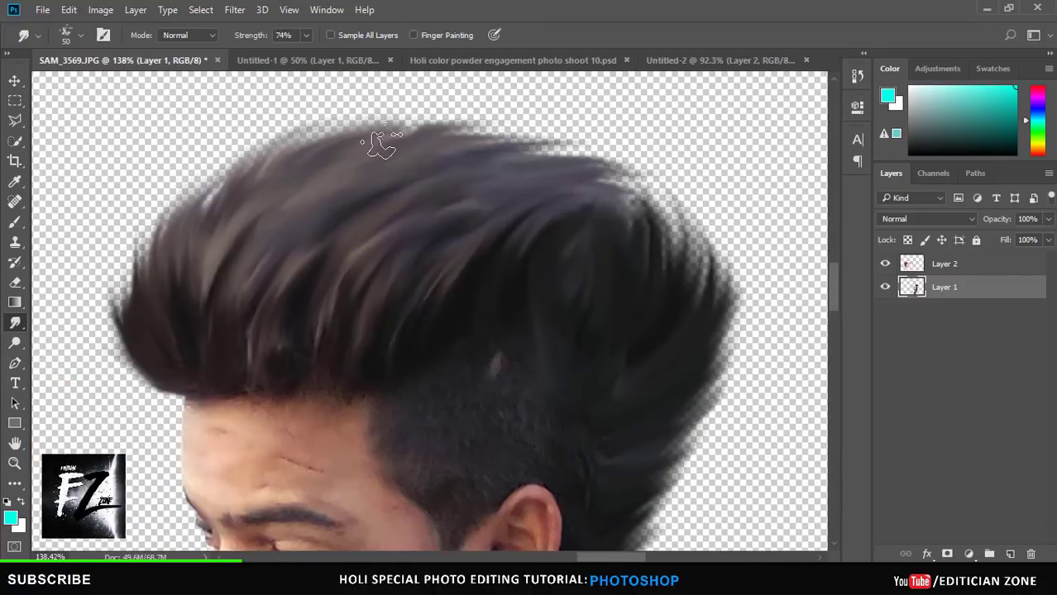
pyautogui.scroll(-2, 566, 201)
pyautogui.scroll(-2, 571, 207)
# Step: Bring the Holi crowd photo into the couple's document as Layer 3 behind the cut-outs
pyautogui.scroll(-1, 632, 248)
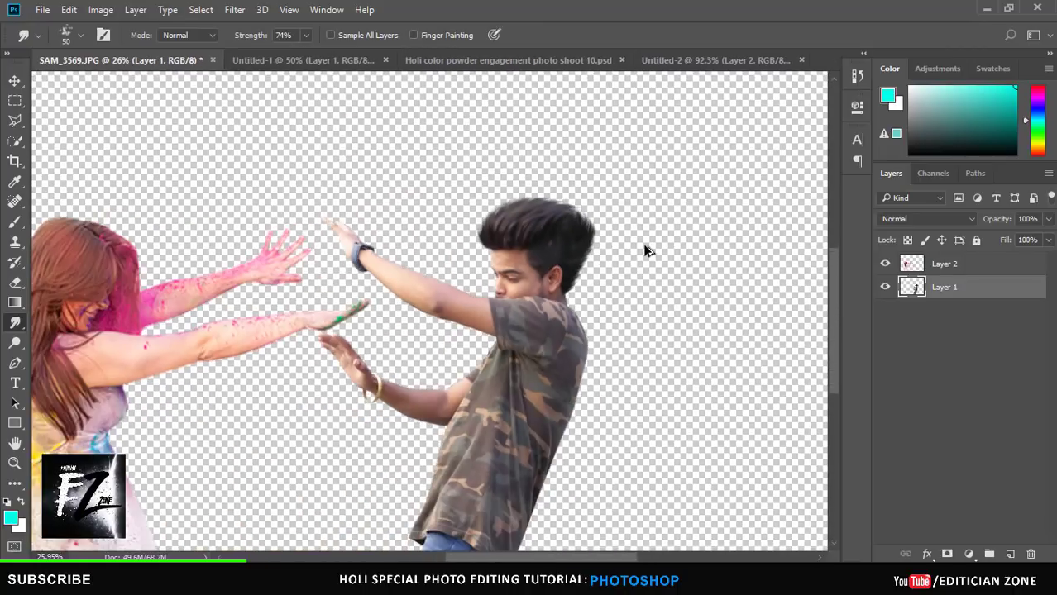
pyautogui.scroll(-1, 646, 250)
pyautogui.scroll(-1, 647, 250)
pyautogui.scroll(-1, 644, 248)
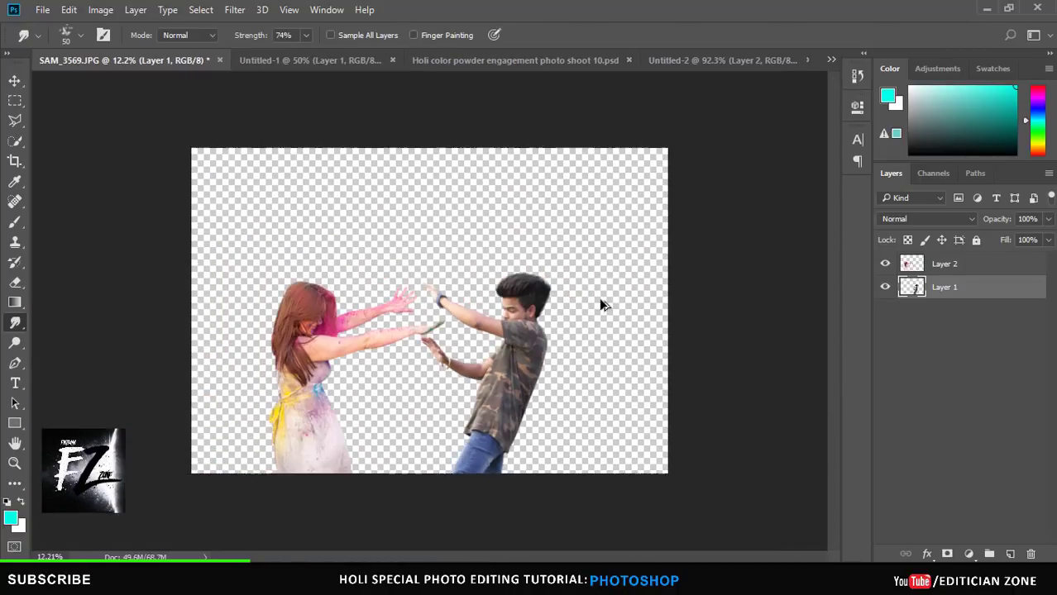
pyautogui.scroll(1, 604, 302)
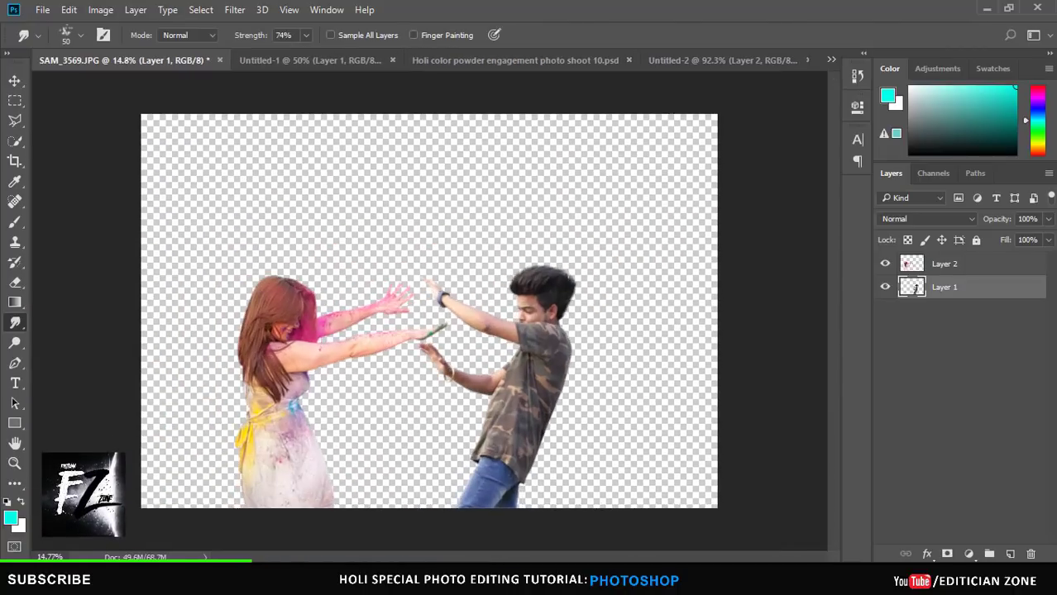
pyautogui.click(452, 58)
pyautogui.click(260, 59)
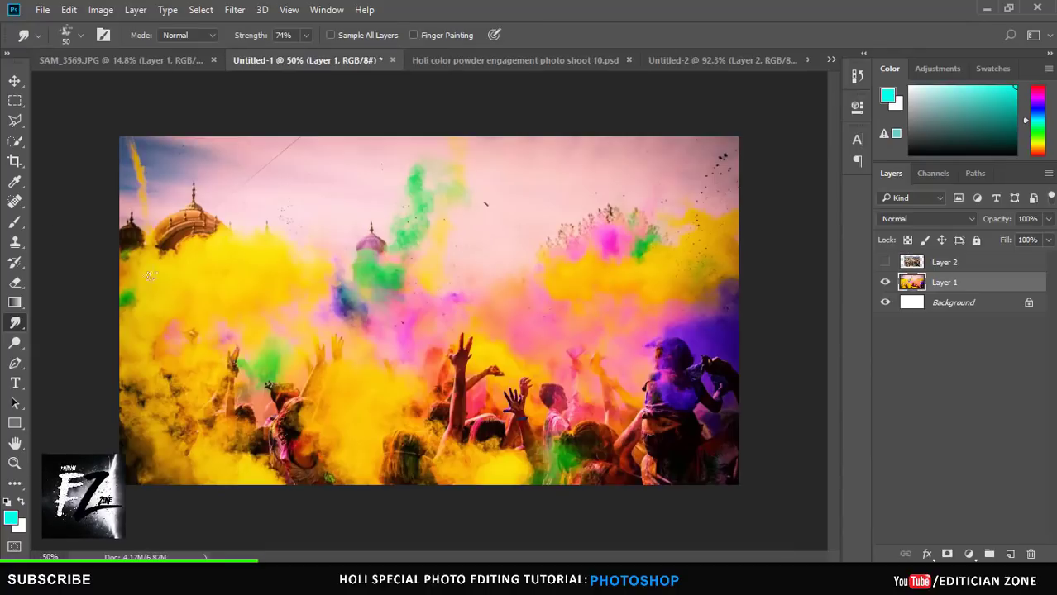
pyautogui.click(15, 81)
pyautogui.moveTo(455, 364); pyautogui.dragTo(526, 367)
pyautogui.moveTo(953, 343); pyautogui.dragTo(951, 335)
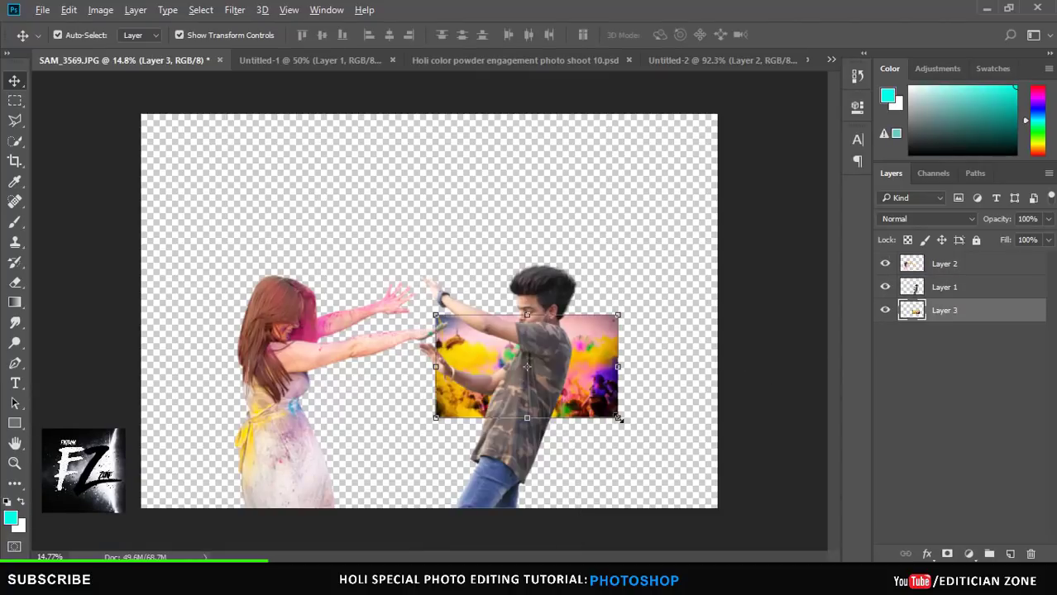
# Step: Resize and reposition the crowd photo so it fills the whole canvas
pyautogui.moveTo(618, 418); pyautogui.dragTo(754, 512)
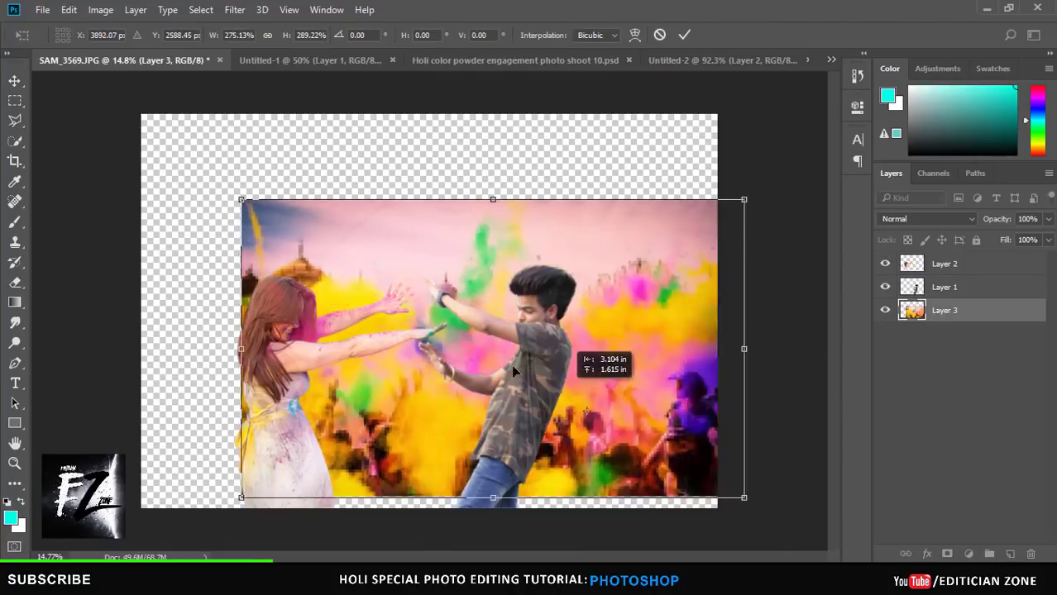
pyautogui.moveTo(639, 474); pyautogui.dragTo(496, 405)
pyautogui.moveTo(634, 447)
pyautogui.mouseDown()
pyautogui.moveTo(620, 456)
pyautogui.moveTo(648, 461)
pyautogui.moveTo(770, 421)
pyautogui.moveTo(766, 438)
pyautogui.mouseUp()
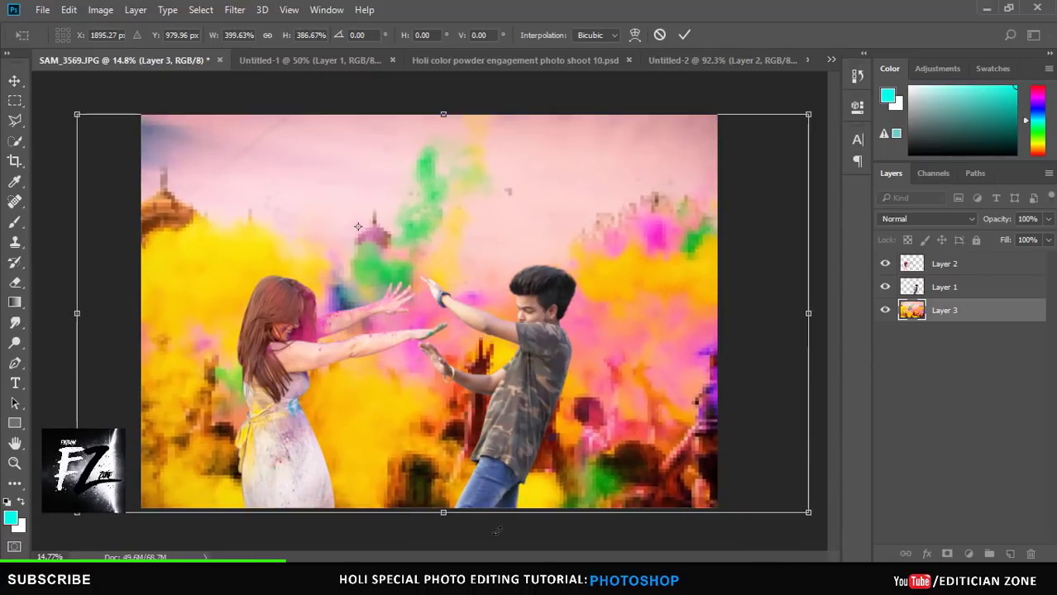
pyautogui.moveTo(454, 510); pyautogui.dragTo(560, 519)
pyautogui.press('Return')
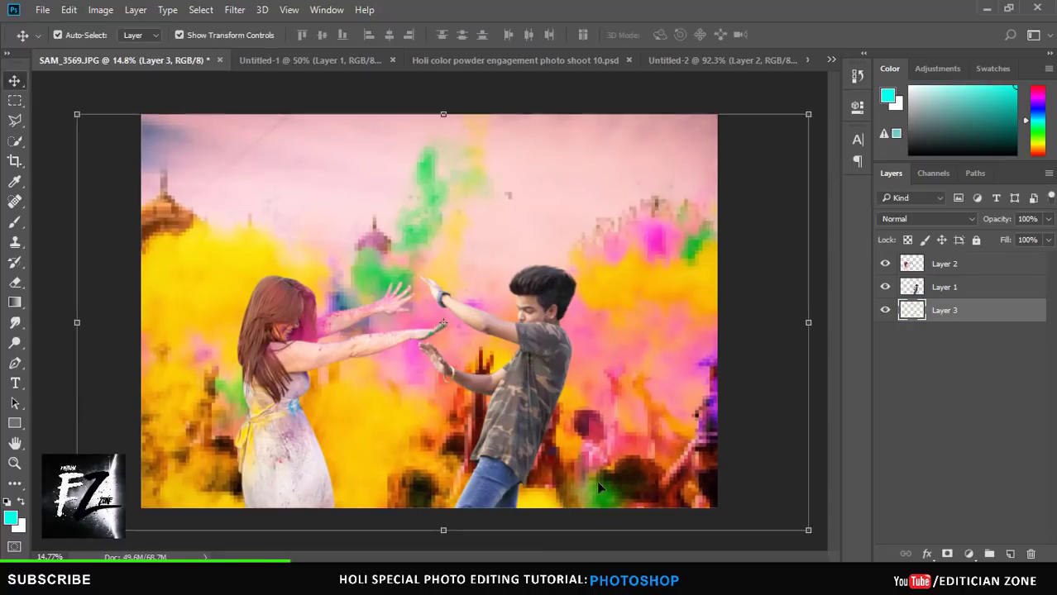
pyautogui.moveTo(806, 322); pyautogui.dragTo(774, 308)
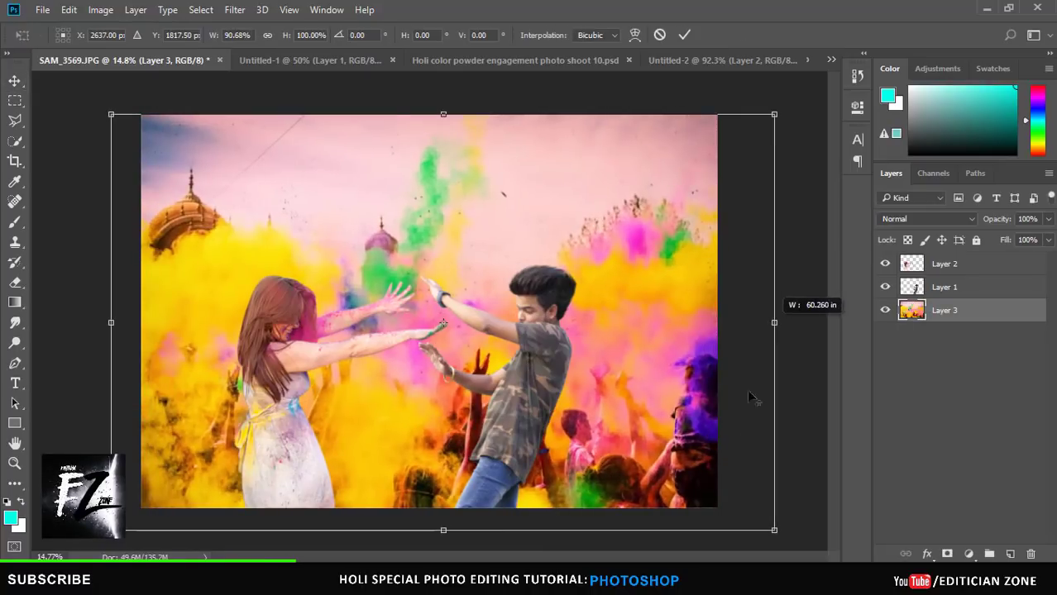
pyautogui.moveTo(774, 530)
pyautogui.mouseDown()
pyautogui.moveTo(757, 502)
pyautogui.moveTo(834, 552)
pyautogui.mouseUp()
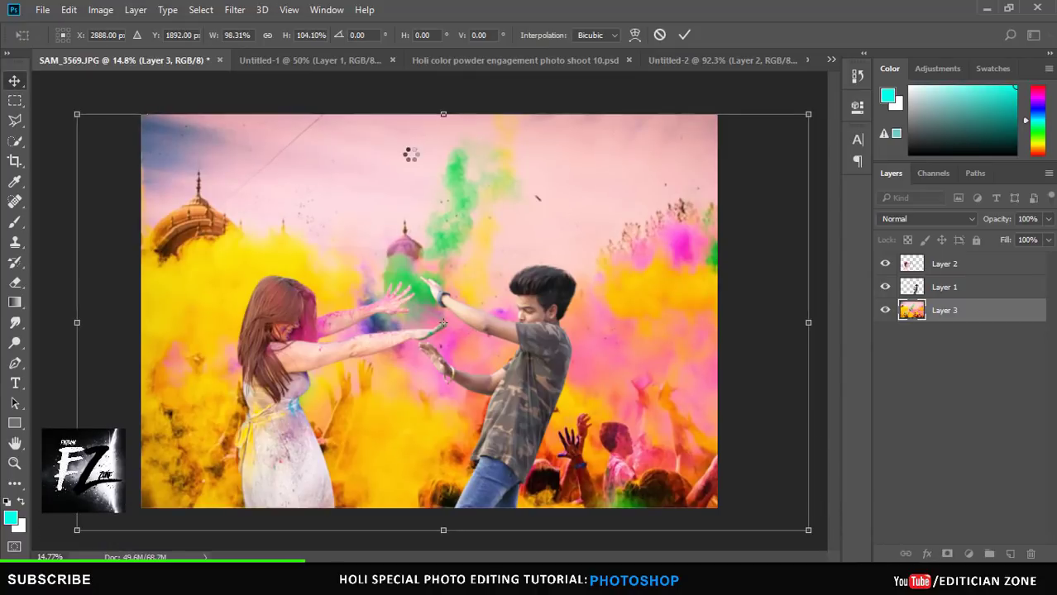
pyautogui.press('Return')
pyautogui.click(63, 268)
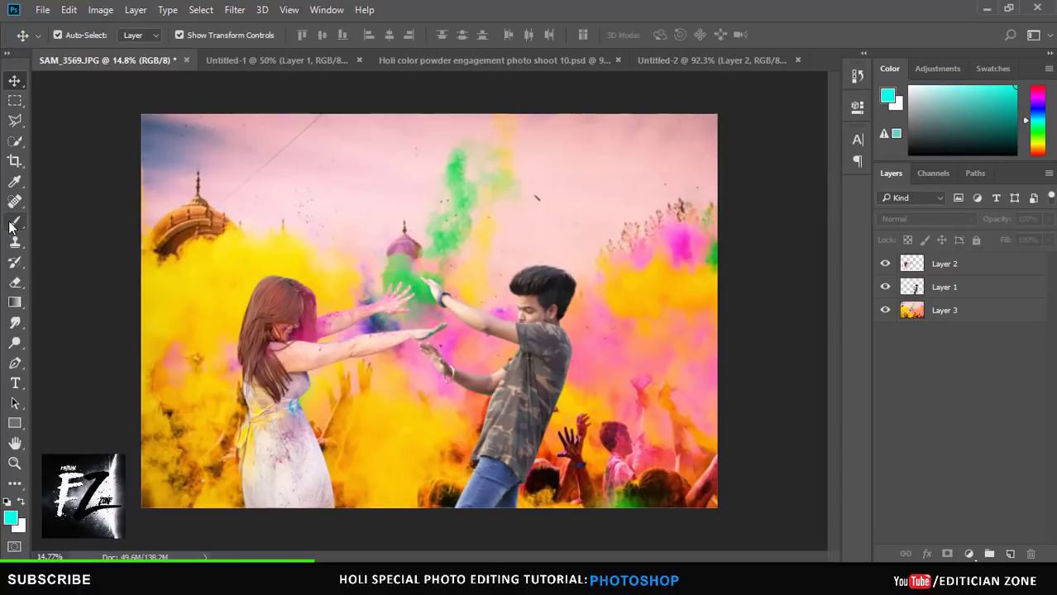
# Step: Switch to the Brush tool and add a new empty Layer 4 for powder clouds
pyautogui.click(14, 222)
pyautogui.scroll(1, 461, 331)
pyautogui.click(1010, 555)
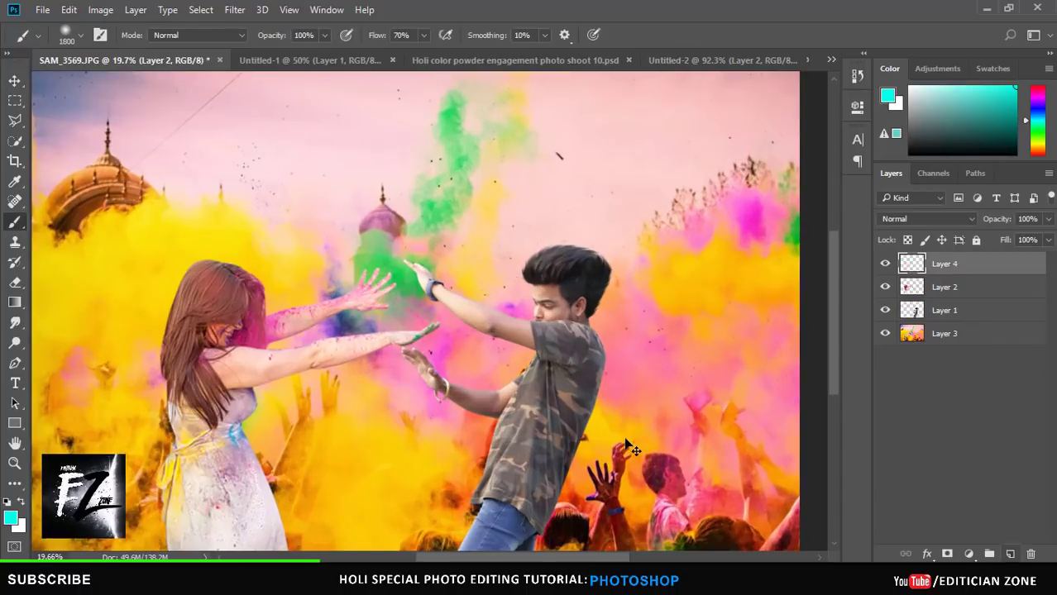
pyautogui.hscroll(1, 630, 449)
# Step: Sample yellow from the photo and paint cloud1 smoke over the couple's arms
pyautogui.rightClick(589, 376)
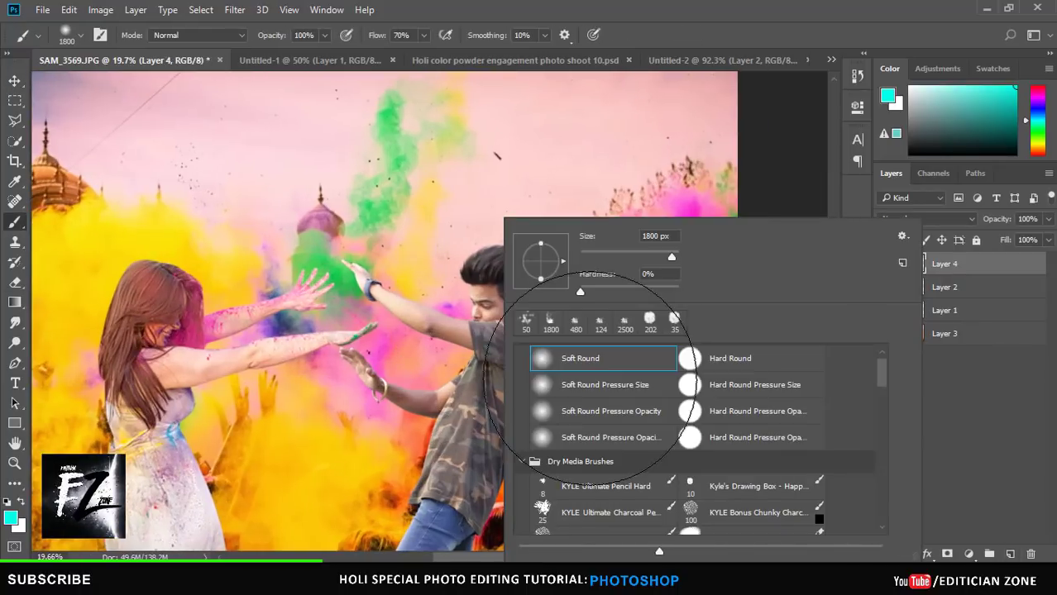
pyautogui.click(550, 321)
pyautogui.keyDown('alt'); pyautogui.click(341, 438); pyautogui.keyUp('alt')
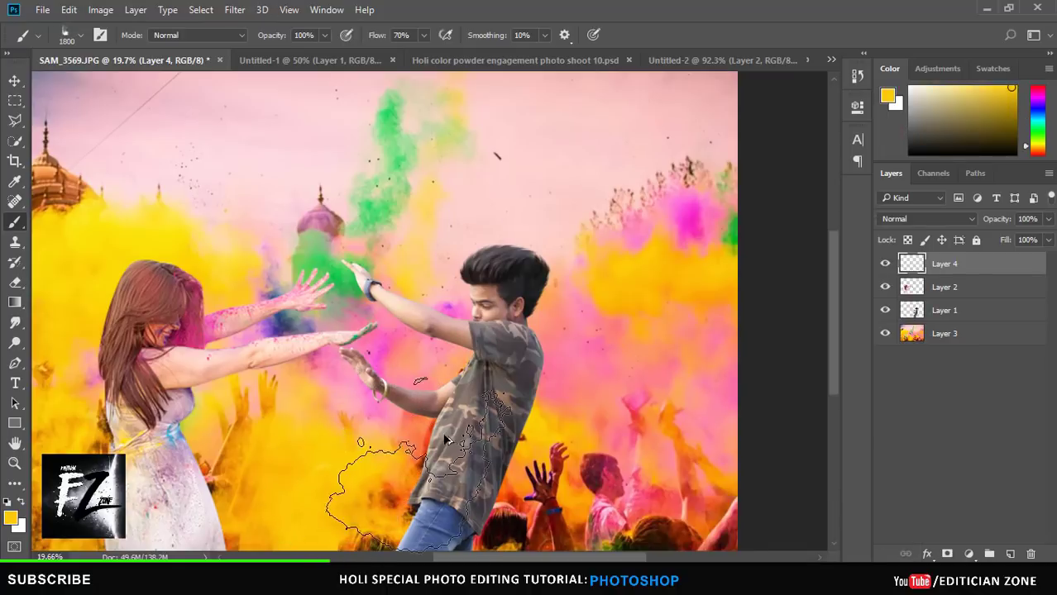
pyautogui.scroll(-2, 444, 438)
pyautogui.rightClick(347, 219)
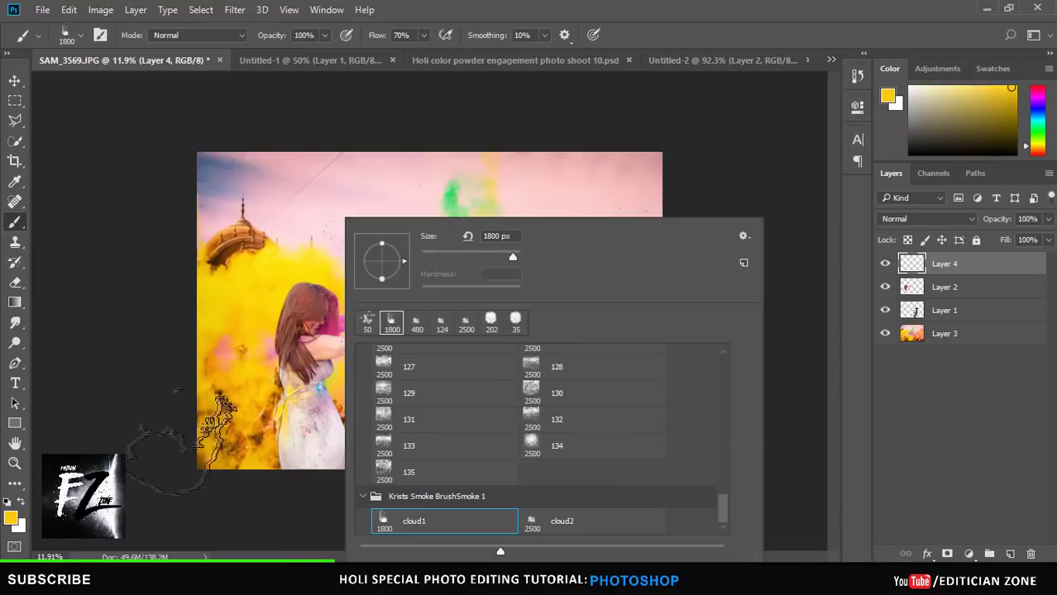
pyautogui.press('Return')
pyautogui.scroll(2, 371, 467)
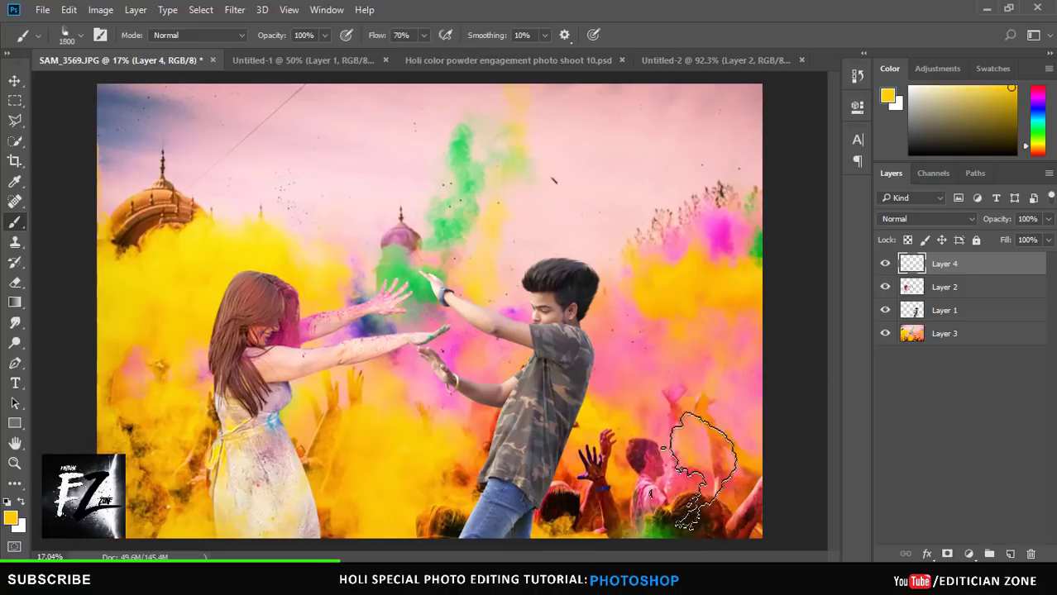
pyautogui.scroll(2, 411, 341)
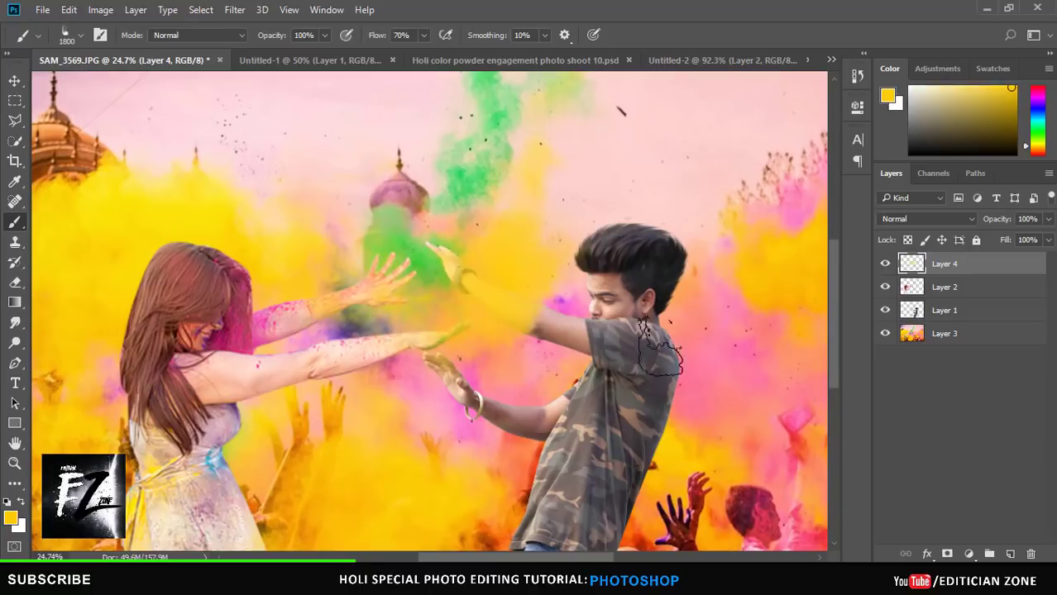
pyautogui.scroll(-2, 602, 336)
pyautogui.scroll(3, 602, 337)
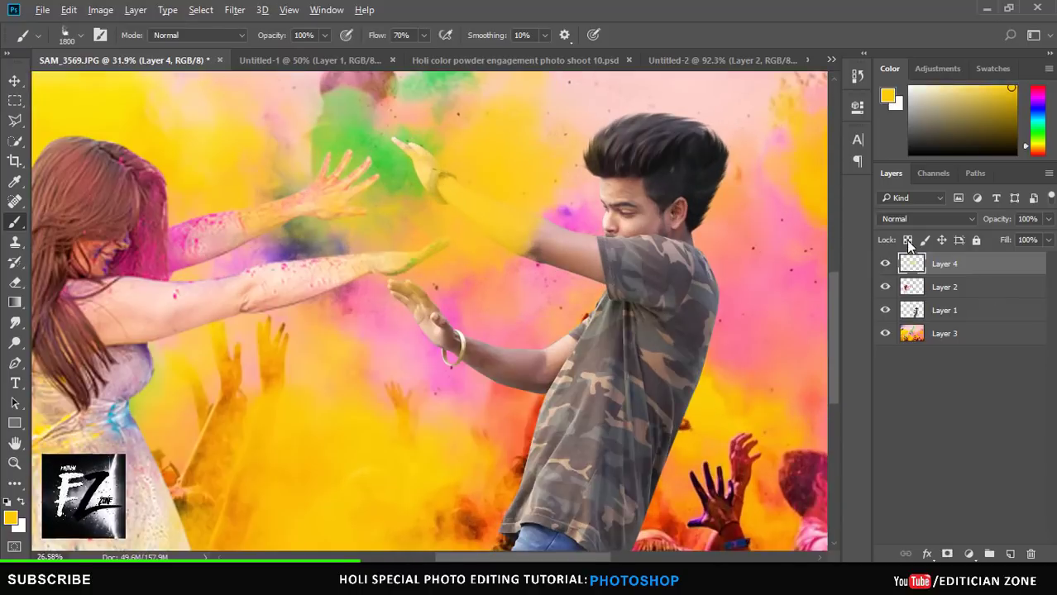
pyautogui.scroll(-3, 755, 295)
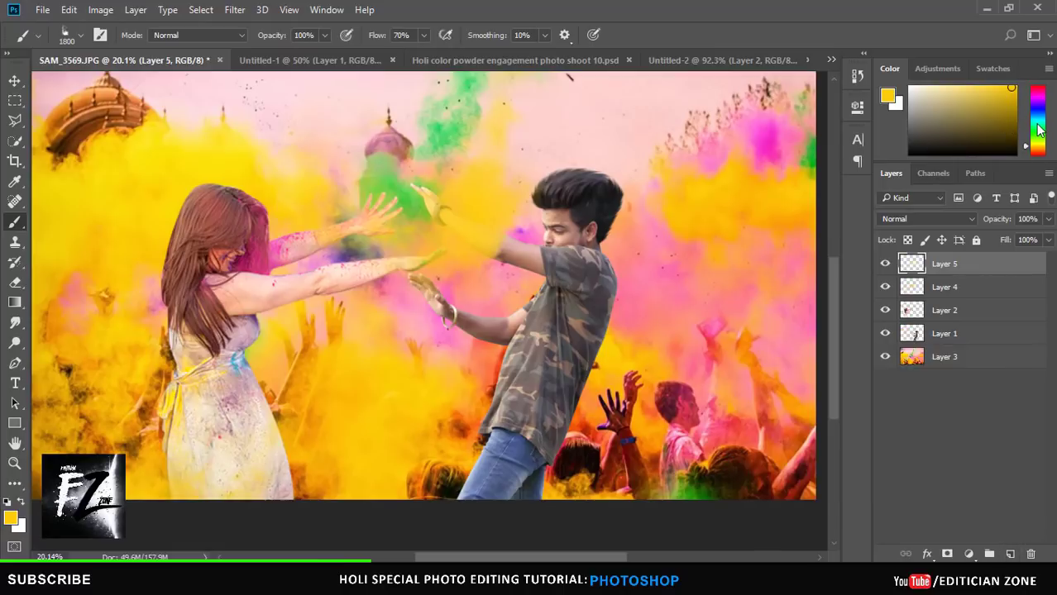
# Step: Set the paint colour to green and adjust the smoke brush size
pyautogui.click(1038, 124)
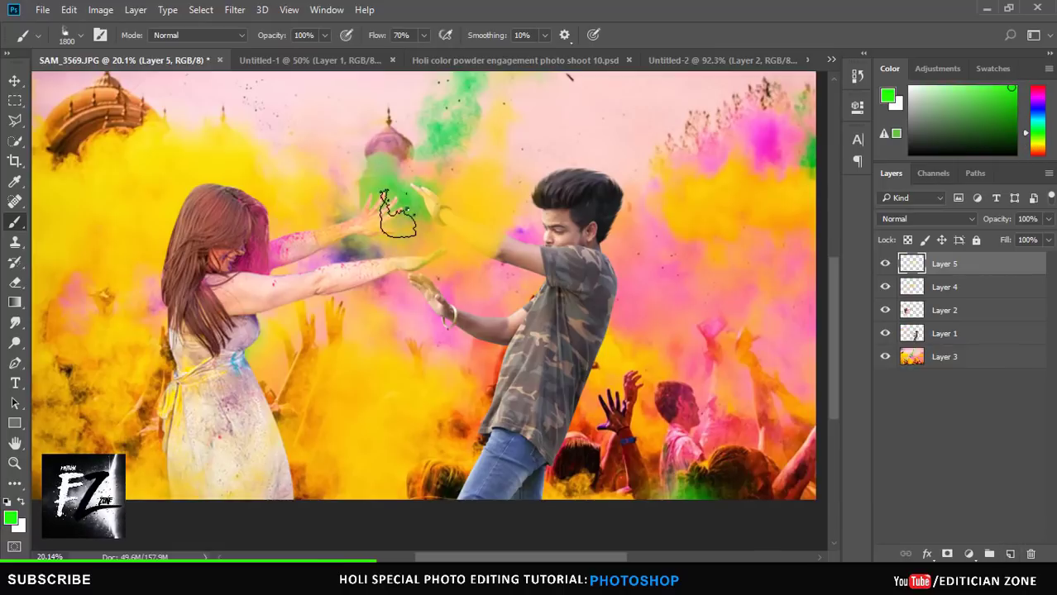
pyautogui.rightClick(397, 215)
pyautogui.moveTo(565, 244); pyautogui.dragTo(568, 244)
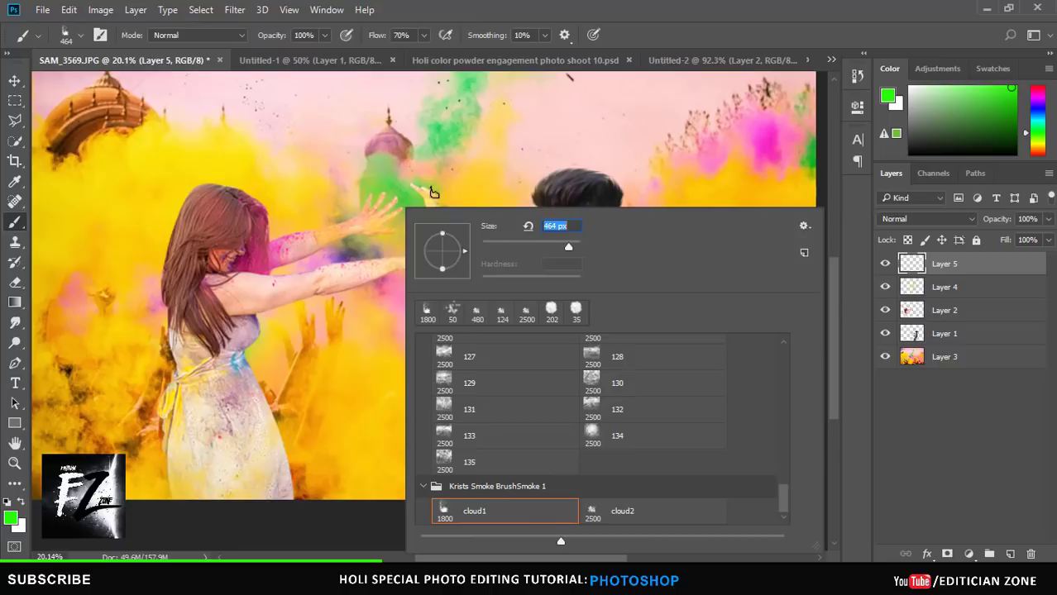
pyautogui.press('Return')
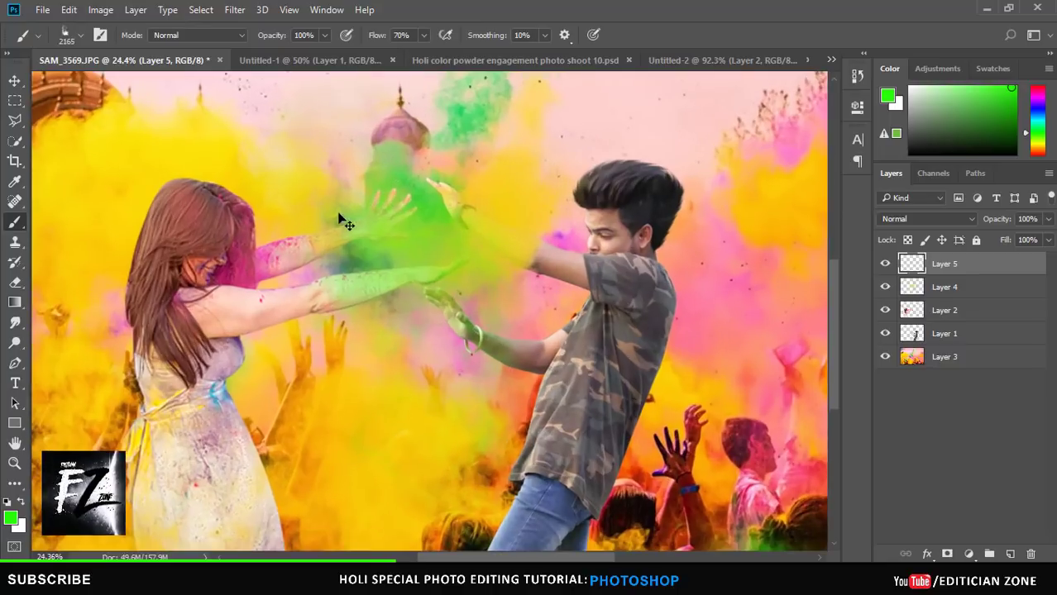
# Step: Paint green powder near the couple's hands, at the boy's hand and around his legs
pyautogui.scroll(1, 342, 211)
pyautogui.moveTo(349, 239); pyautogui.dragTo(531, 189)
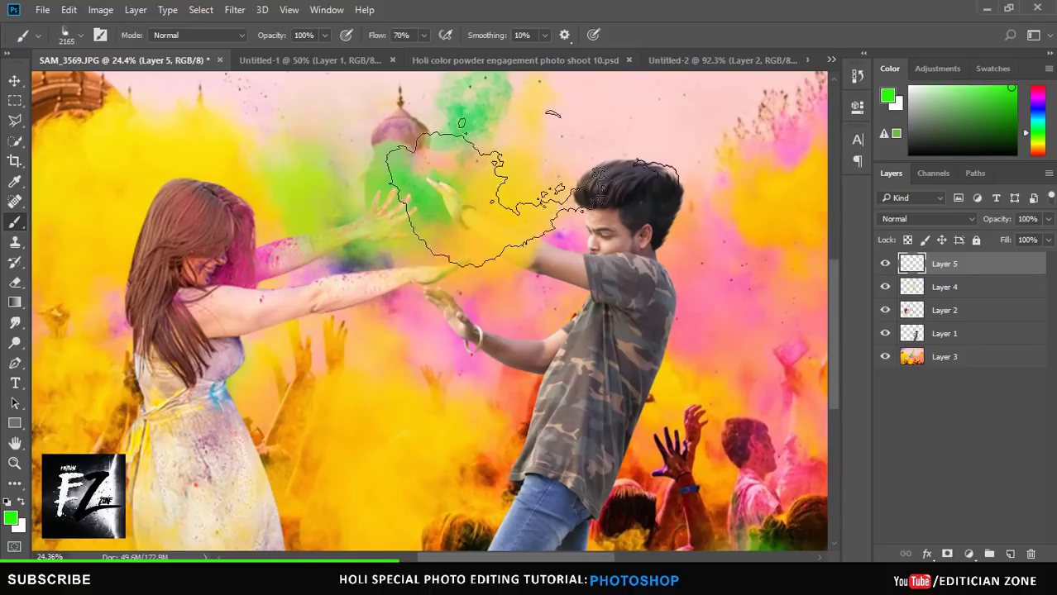
pyautogui.click(447, 322)
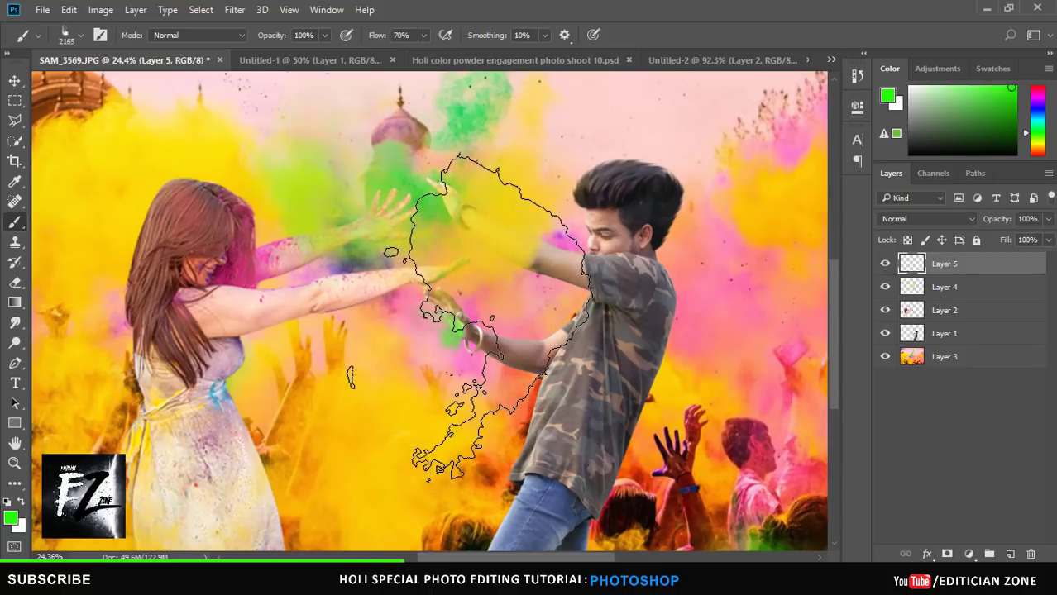
pyautogui.scroll(-2, 392, 373)
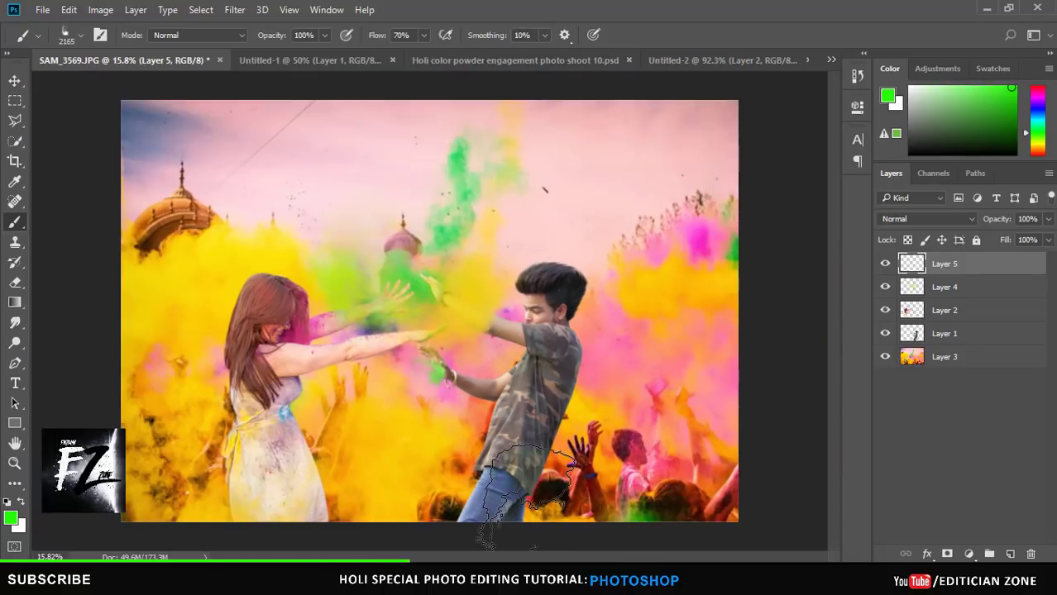
pyautogui.scroll(3, 564, 482)
pyautogui.scroll(2, 612, 413)
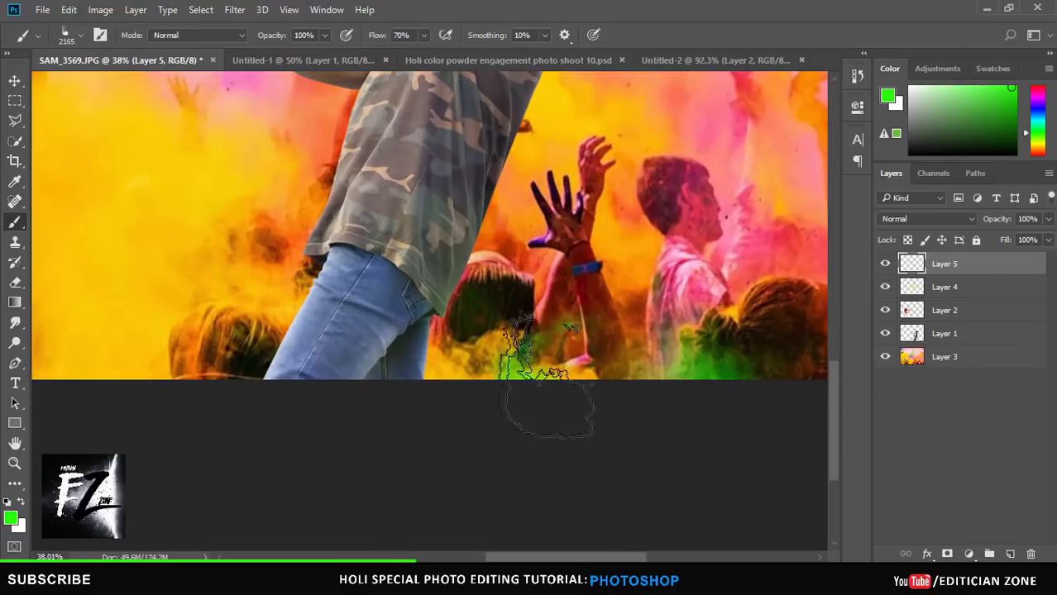
pyautogui.moveTo(213, 389); pyautogui.dragTo(319, 460)
pyautogui.scroll(-2, 496, 413)
pyautogui.scroll(-2, 614, 384)
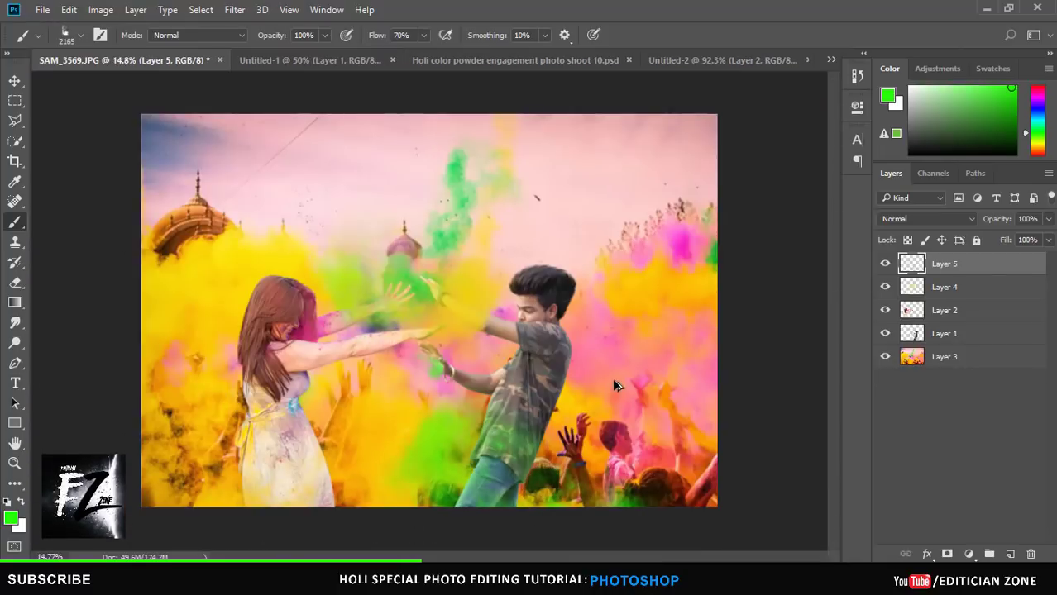
pyautogui.scroll(1, 613, 384)
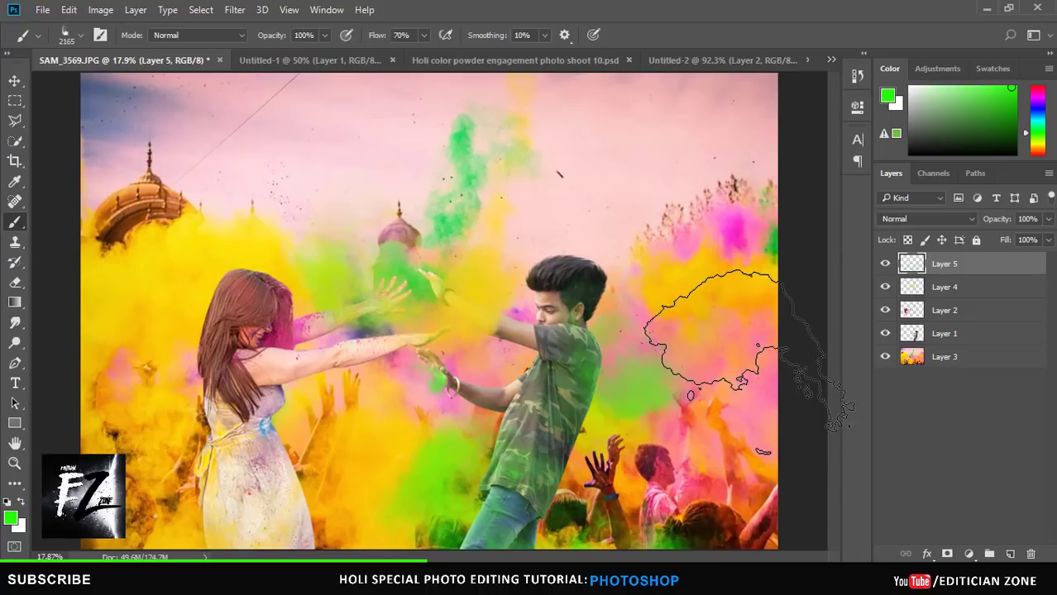
# Step: Sample pink and paint it over the right side and beside the girl's dress
pyautogui.keyDown('alt'); pyautogui.click(734, 232); pyautogui.keyUp('alt')
pyautogui.moveTo(703, 348); pyautogui.dragTo(571, 331)
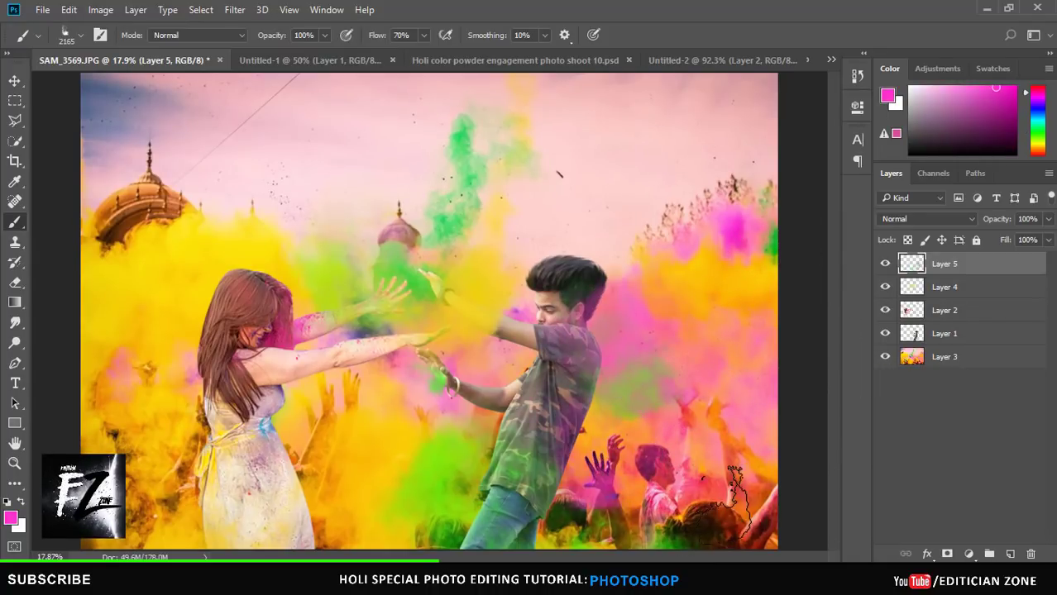
pyautogui.moveTo(217, 436); pyautogui.dragTo(276, 475)
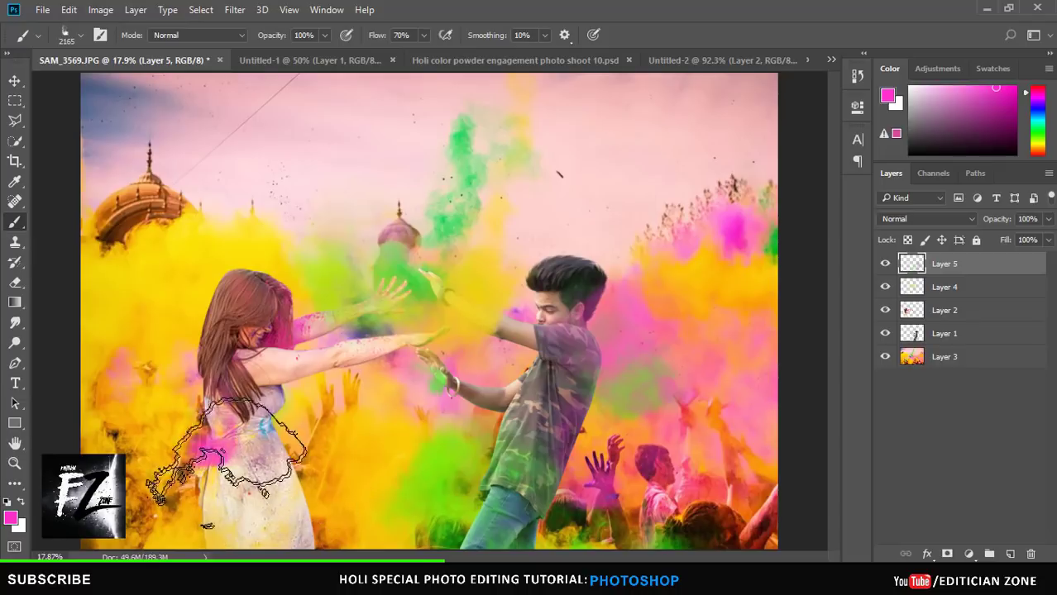
pyautogui.rightClick(300, 216)
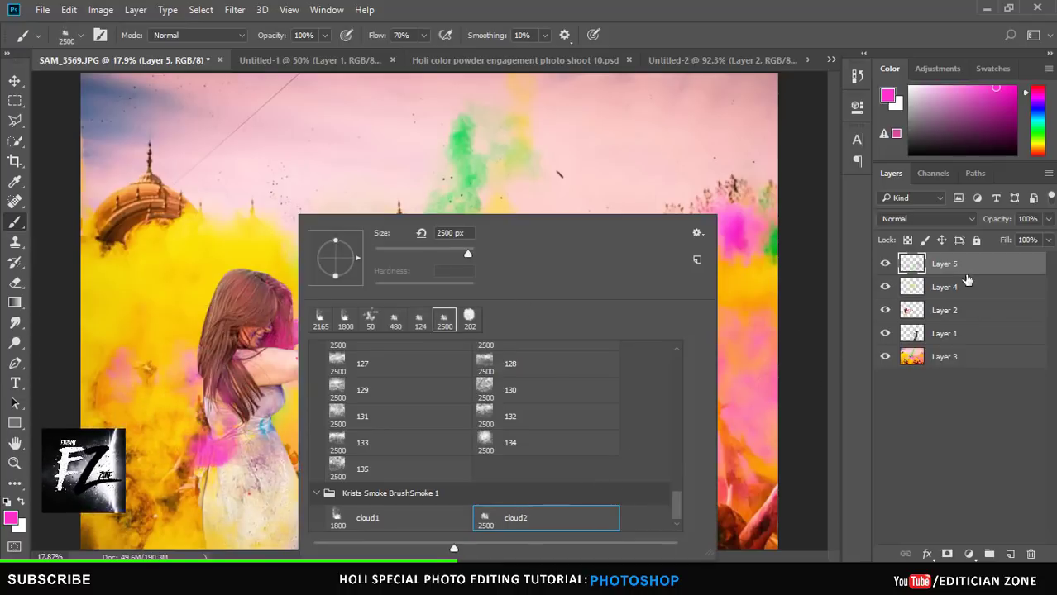
# Step: Keep the cloud2 smoke brush and shrink it to 1100 px for the face
pyautogui.click(966, 280)
pyautogui.scroll(3, 603, 451)
pyautogui.scroll(2, 579, 265)
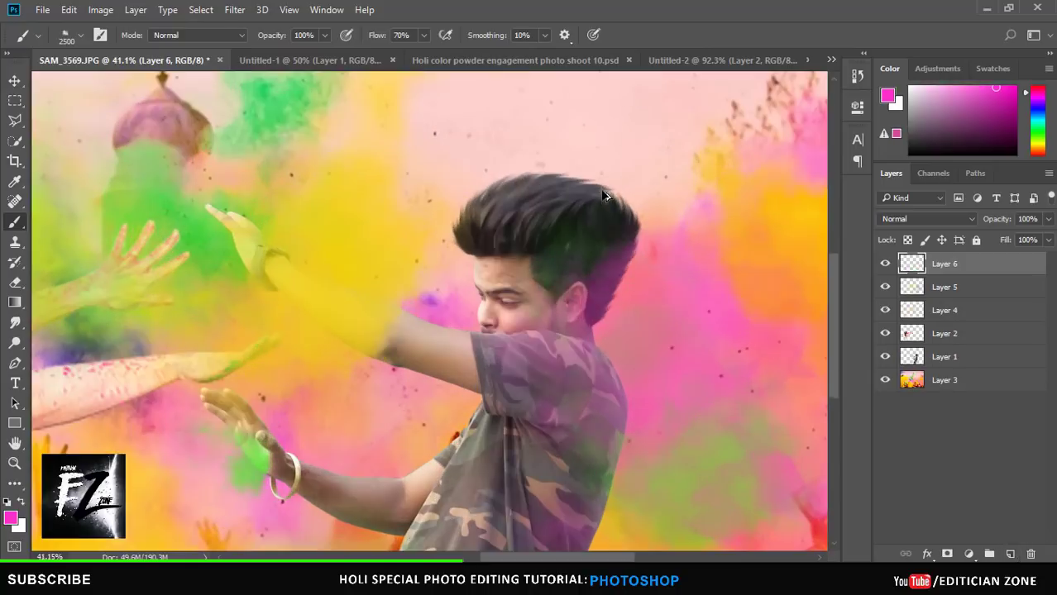
pyautogui.scroll(1, 541, 244)
pyautogui.press('[')
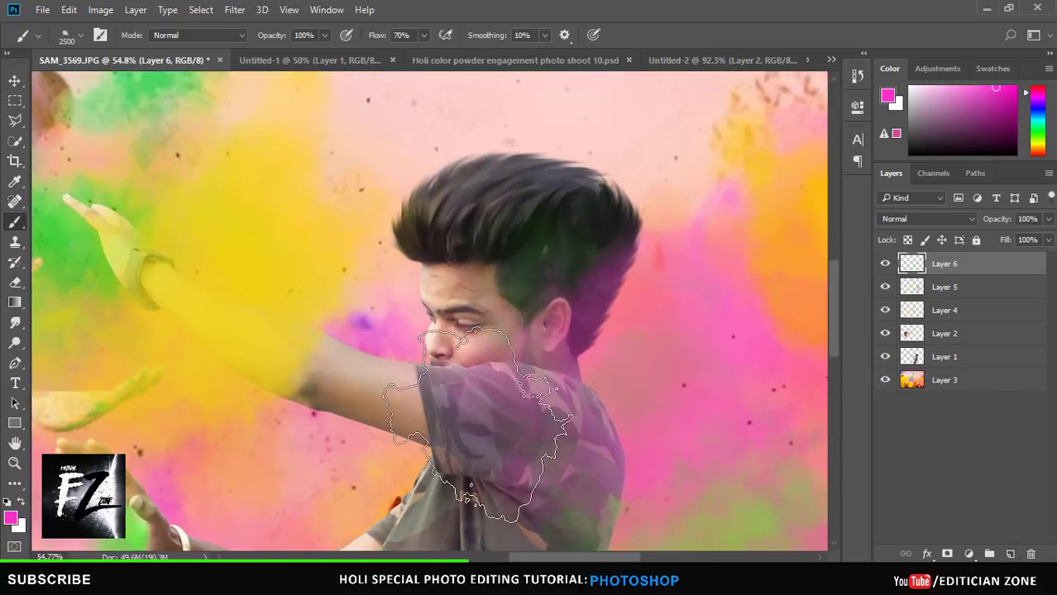
pyautogui.press('[')
pyautogui.press('[')
pyautogui.press('[')
pyautogui.press('[')
pyautogui.press('[')
pyautogui.press('[')
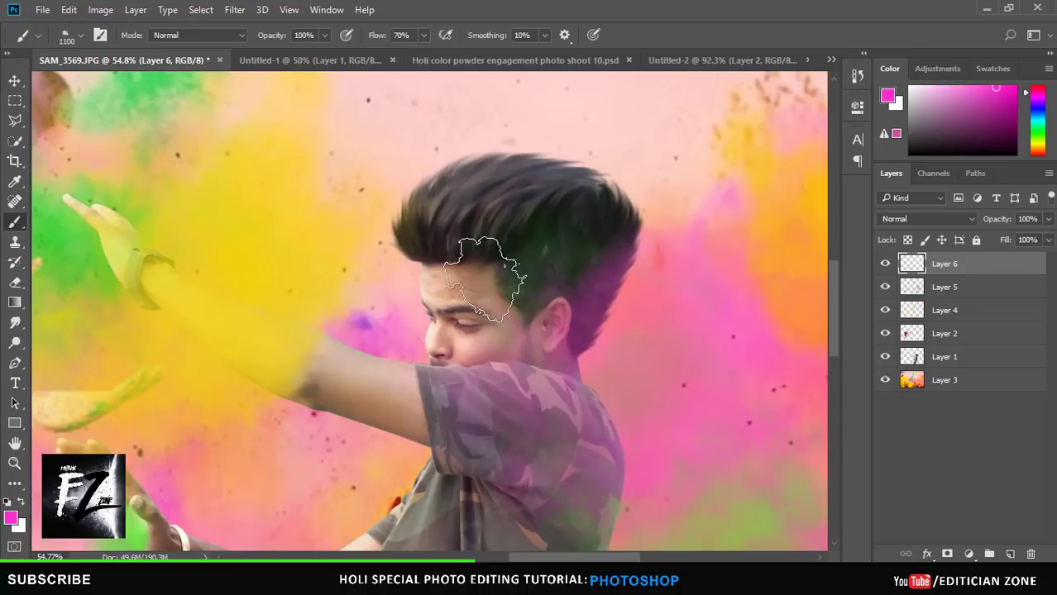
# Step: Dab pink powder over the boy's forehead and hair on Overlay Layer 6
pyautogui.scroll(2, 562, 295)
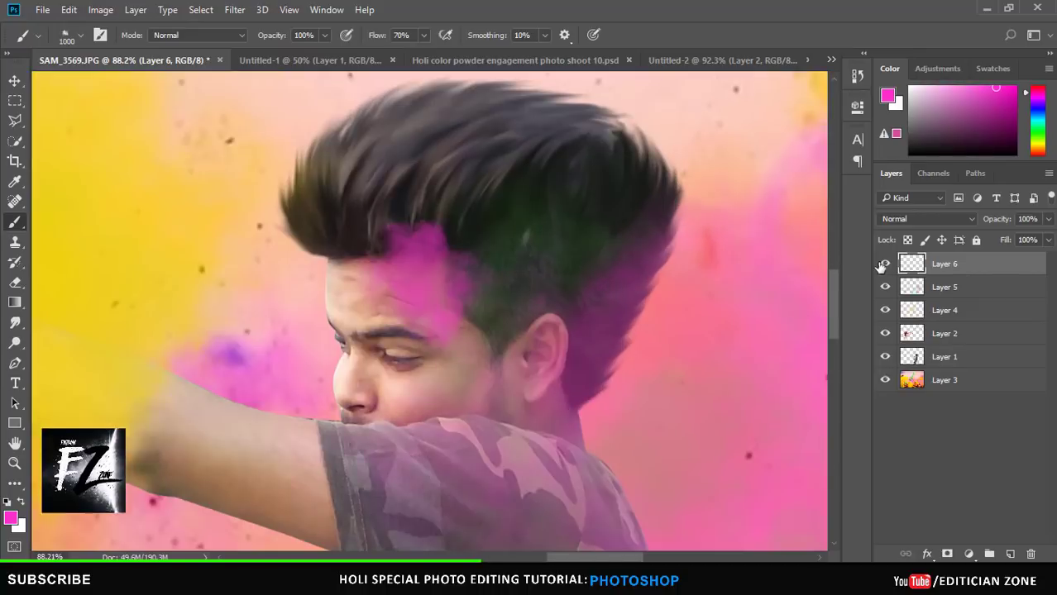
pyautogui.scroll(-3, 899, 220)
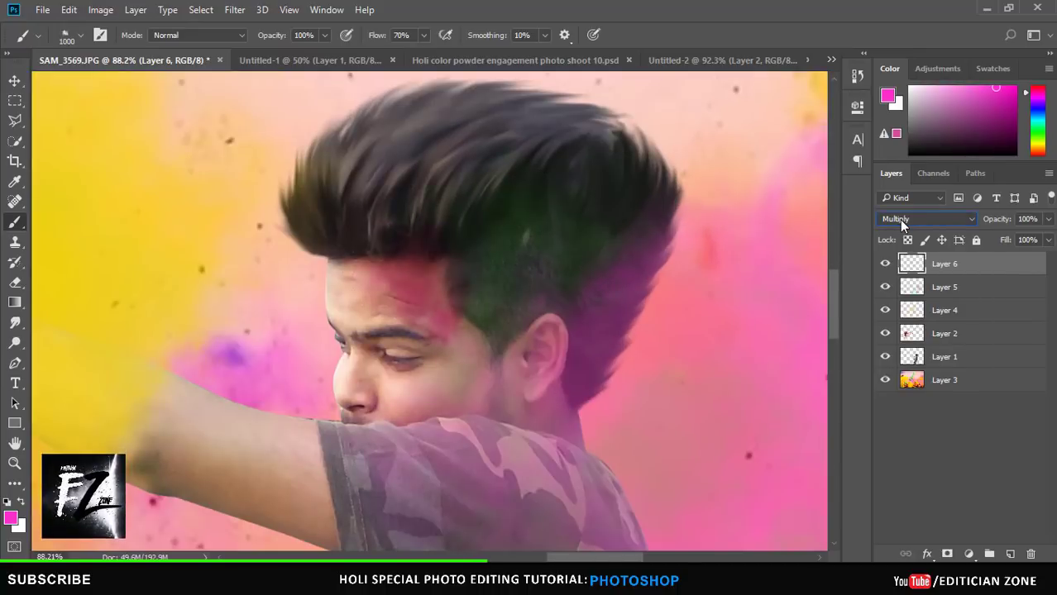
pyautogui.scroll(-2, 899, 219)
pyautogui.scroll(-1, 899, 219)
pyautogui.scroll(-1, 899, 219)
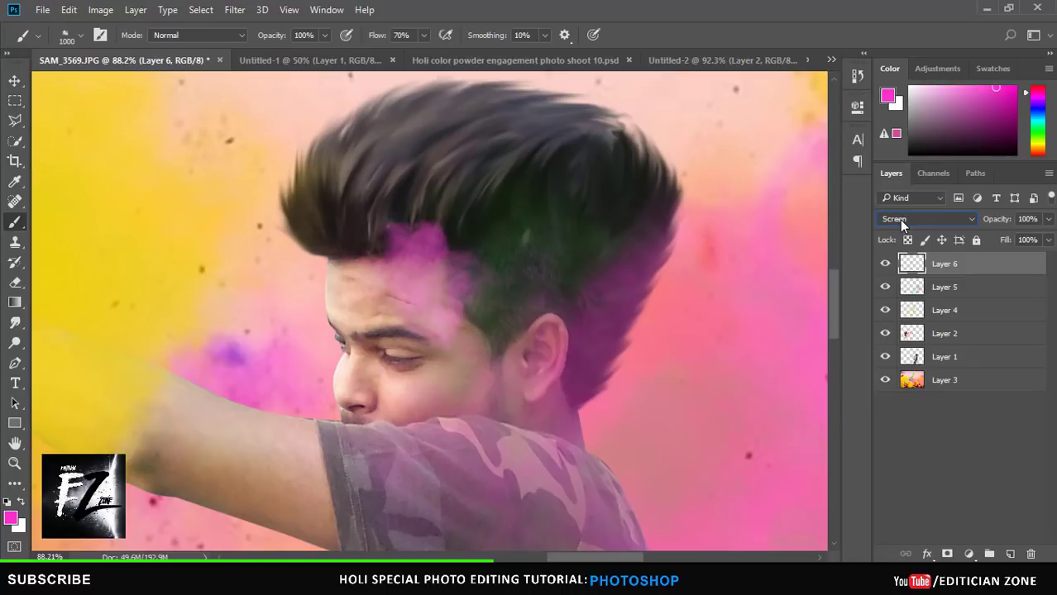
pyautogui.scroll(-1, 899, 219)
pyautogui.scroll(-1, 899, 219)
pyautogui.scroll(-1, 899, 219)
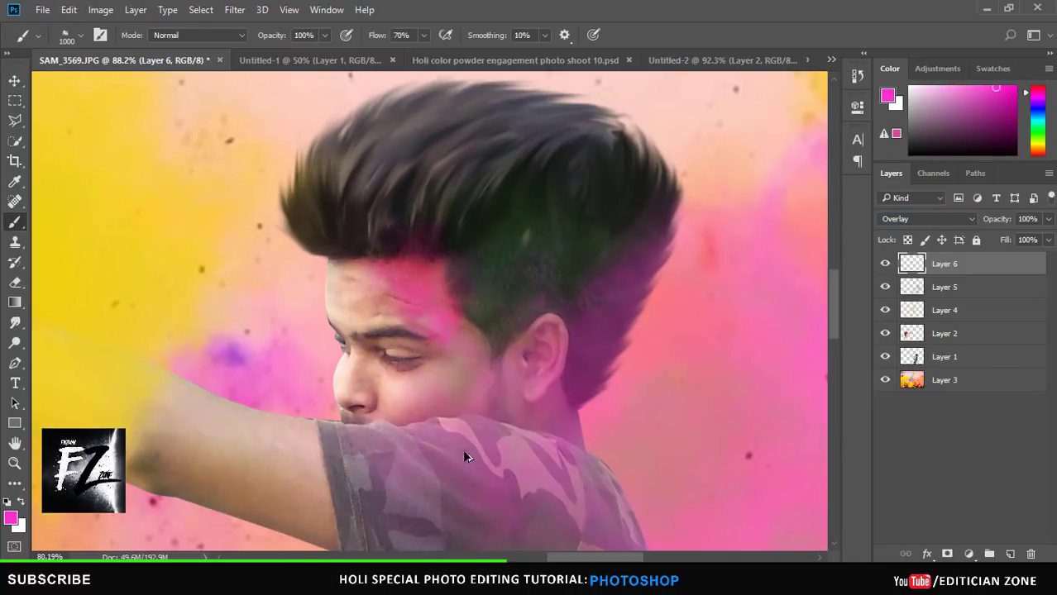
pyautogui.scroll(-3, 462, 449)
# Step: Enlarge the brush and paint pink-purple over the boy's hair
pyautogui.scroll(-2, 356, 451)
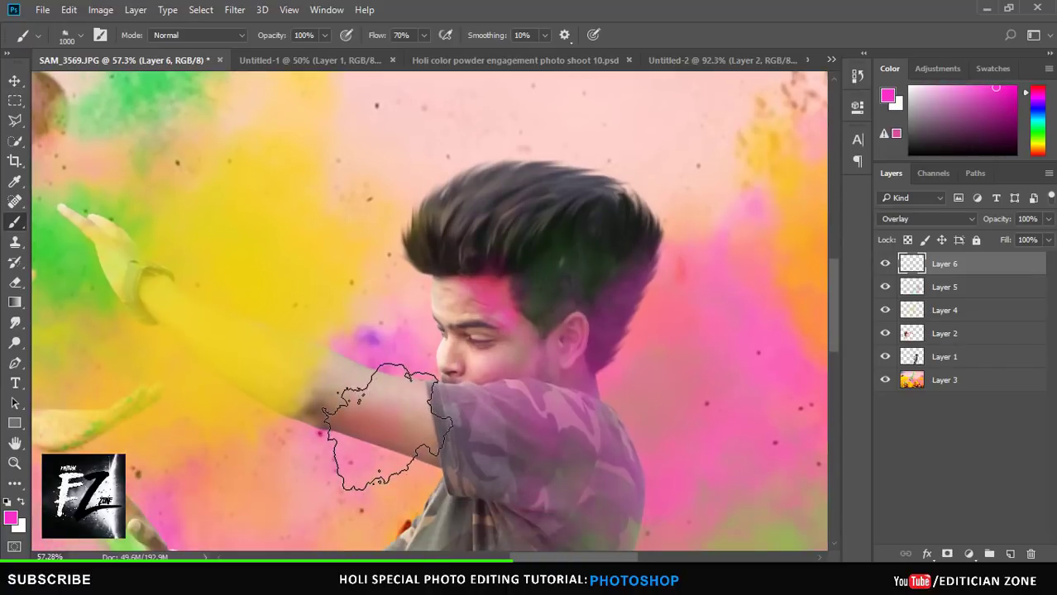
pyautogui.scroll(-2, 413, 331)
pyautogui.press(']')
pyautogui.press(']')
pyautogui.press(']')
pyautogui.moveTo(554, 129); pyautogui.dragTo(759, 118)
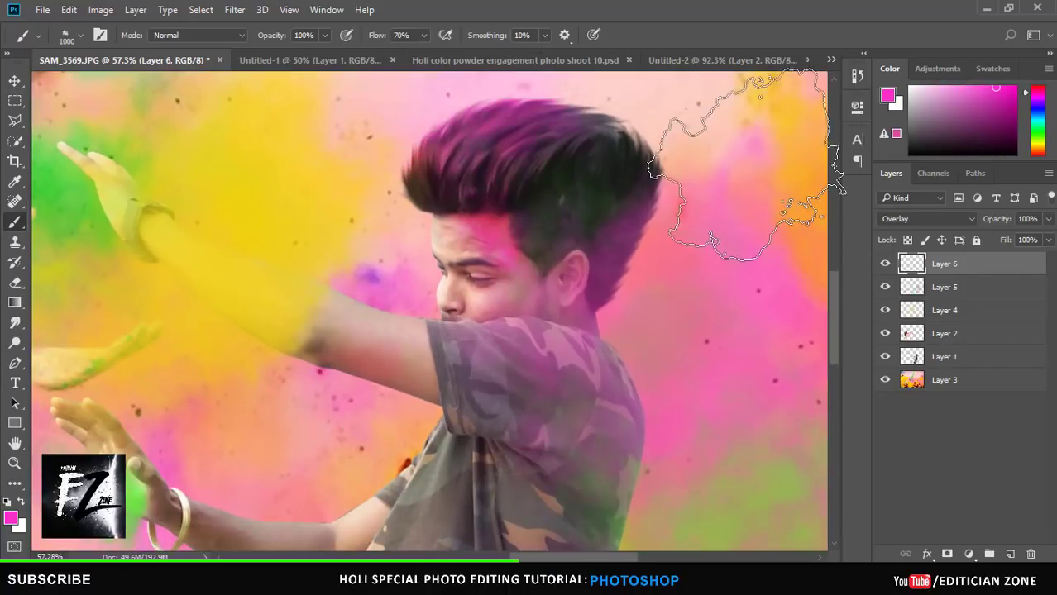
pyautogui.scroll(-2, 745, 262)
pyautogui.scroll(-2, 669, 387)
pyautogui.scroll(2, 668, 387)
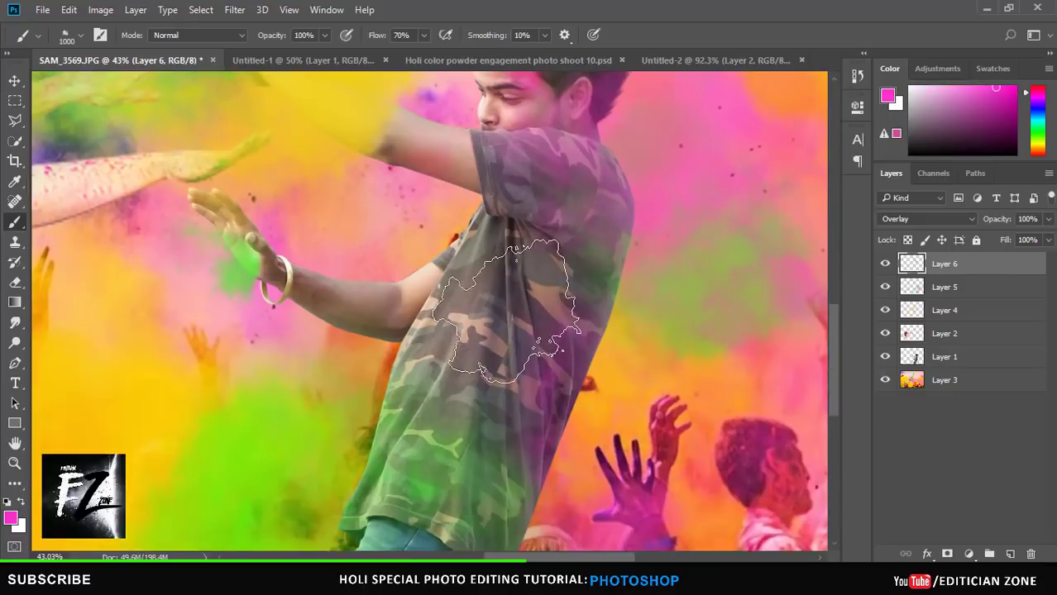
pyautogui.scroll(2, 518, 331)
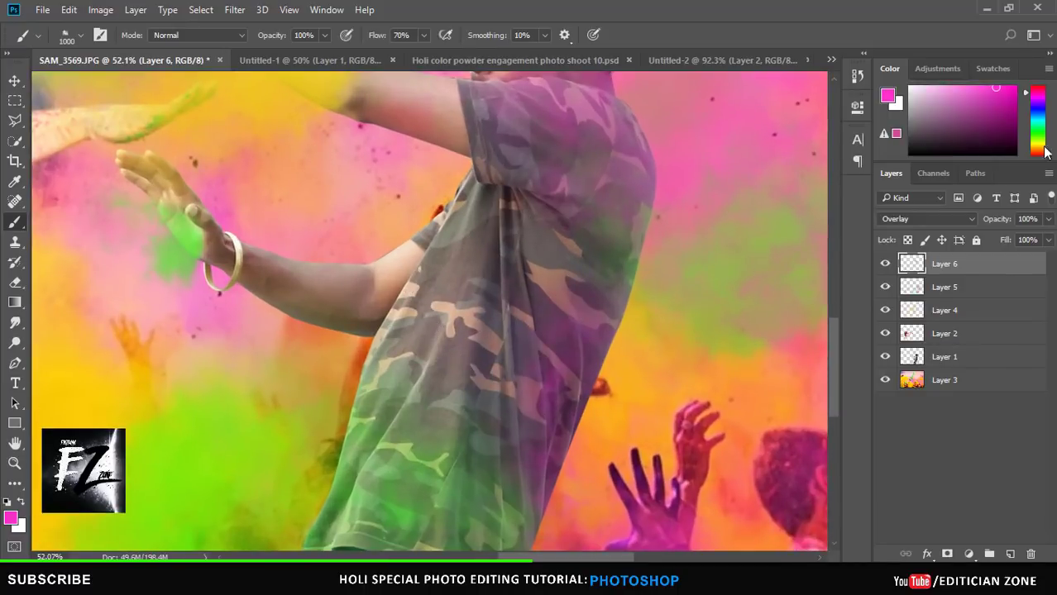
# Step: Brush yellow powder at 1000 px across the boy's shirt and the right side
pyautogui.keyDown('alt'); pyautogui.click(641, 319); pyautogui.keyUp('alt')
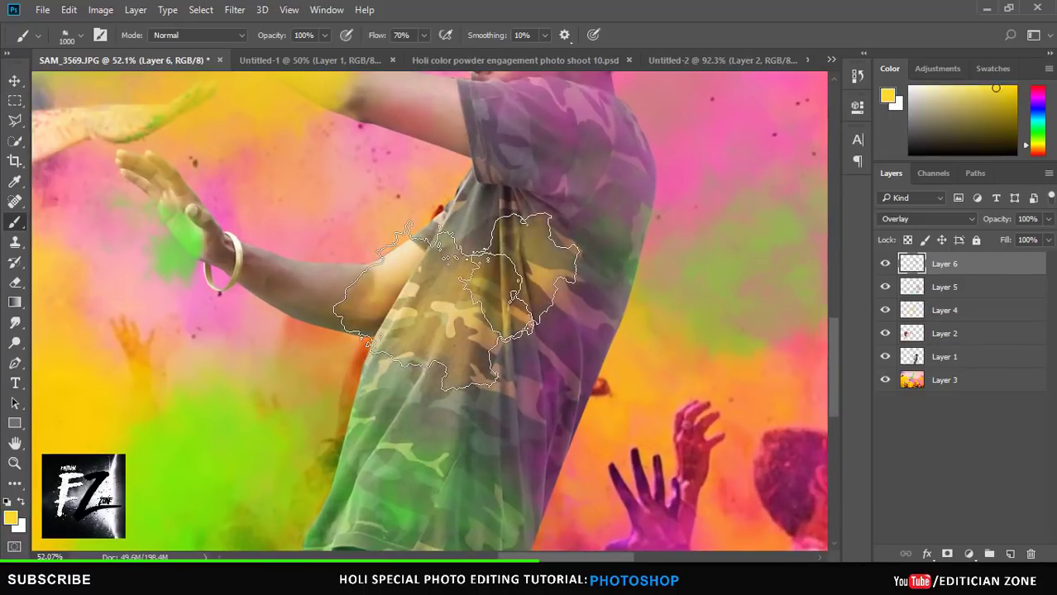
pyautogui.moveTo(426, 330); pyautogui.dragTo(507, 264)
pyautogui.scroll(-3, 624, 325)
pyautogui.scroll(2, 529, 248)
pyautogui.scroll(-3, 484, 213)
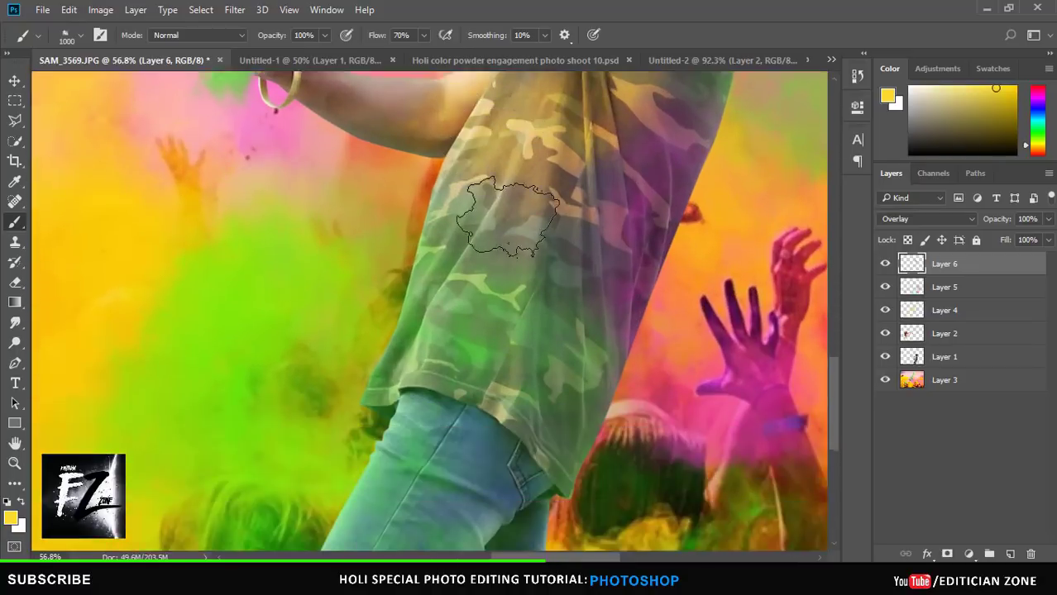
pyautogui.scroll(-3, 424, 354)
pyautogui.scroll(-3, 545, 320)
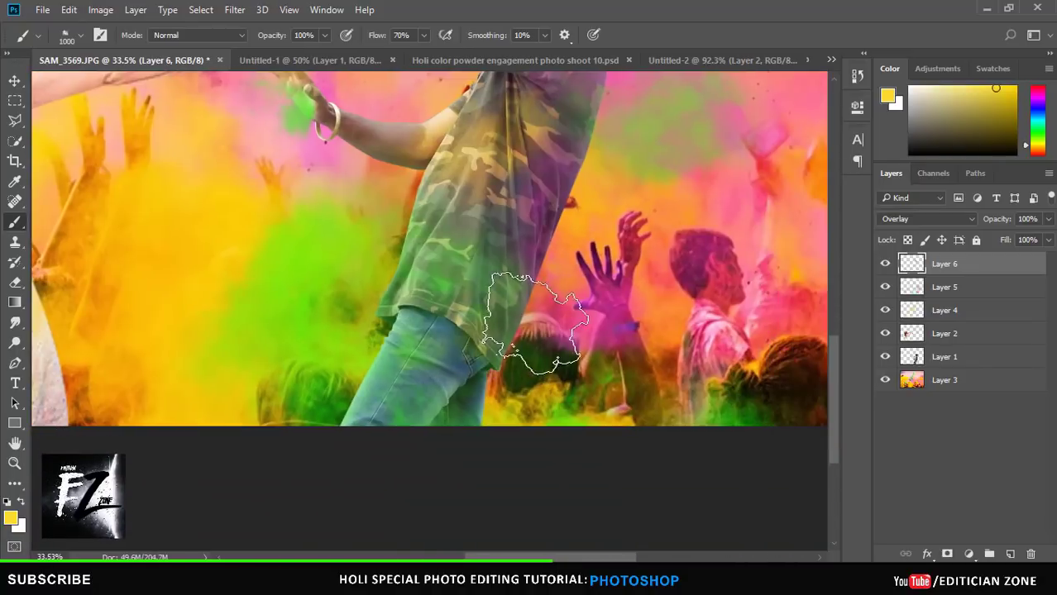
pyautogui.scroll(3, 546, 331)
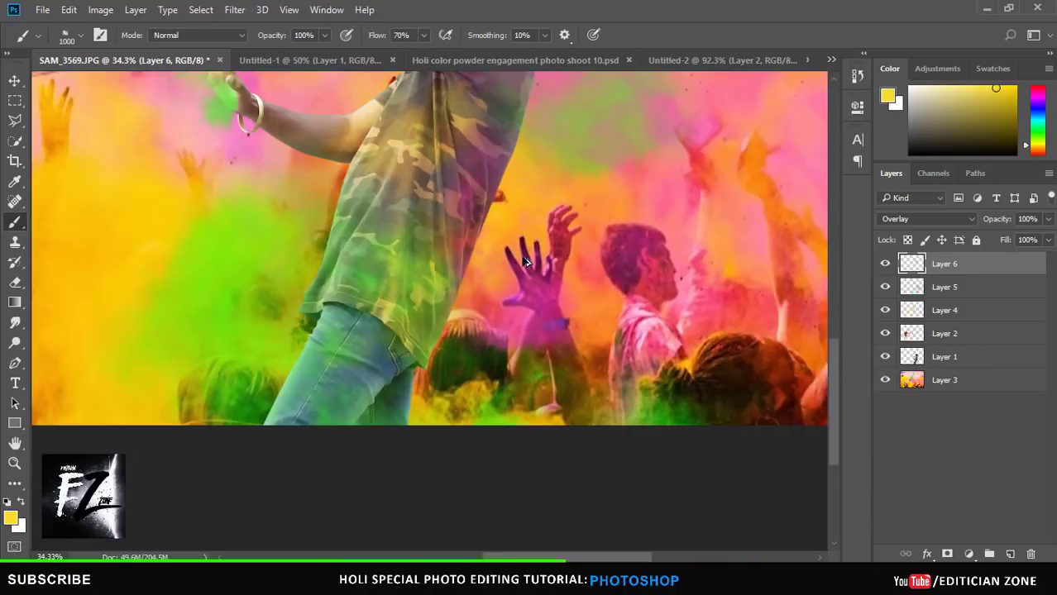
pyautogui.scroll(-5, 581, 283)
pyautogui.scroll(-1, 581, 283)
pyautogui.scroll(2, 383, 407)
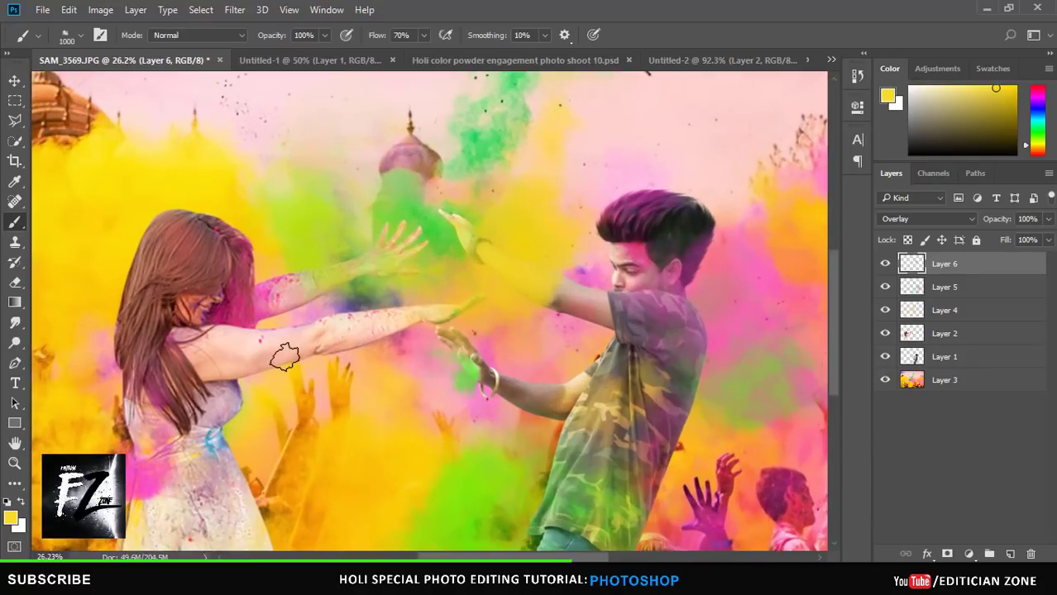
pyautogui.scroll(3, 229, 340)
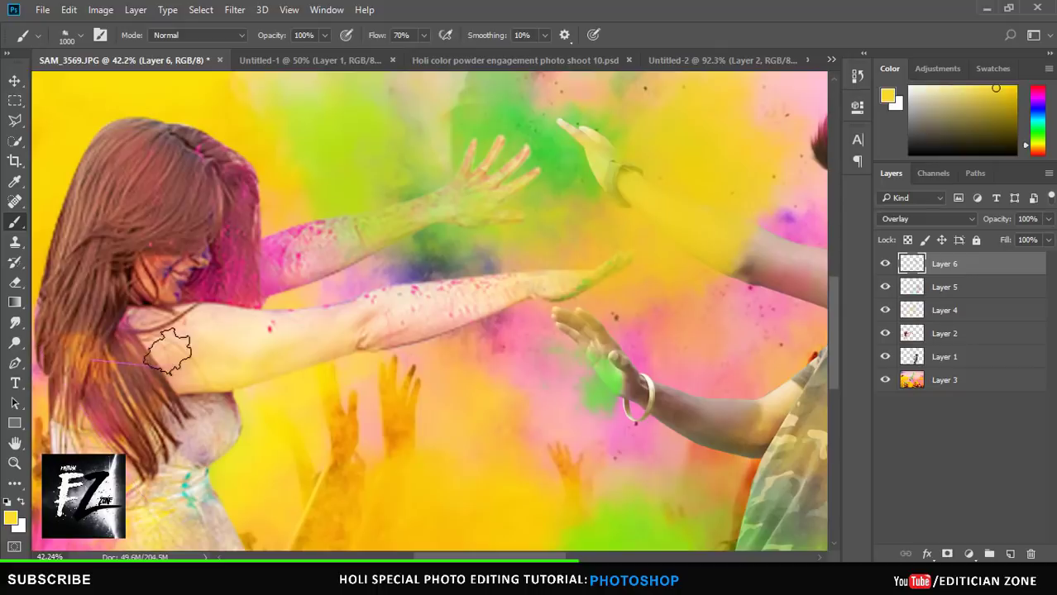
pyautogui.scroll(-2, 295, 300)
pyautogui.scroll(-2, 325, 359)
pyautogui.scroll(-1, 325, 360)
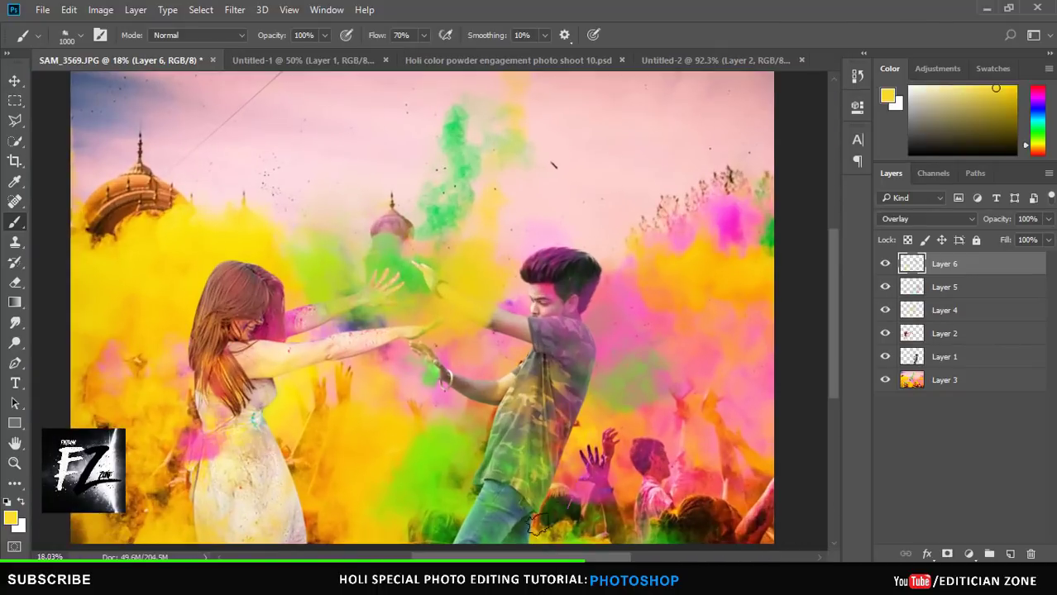
pyautogui.scroll(-1, 683, 503)
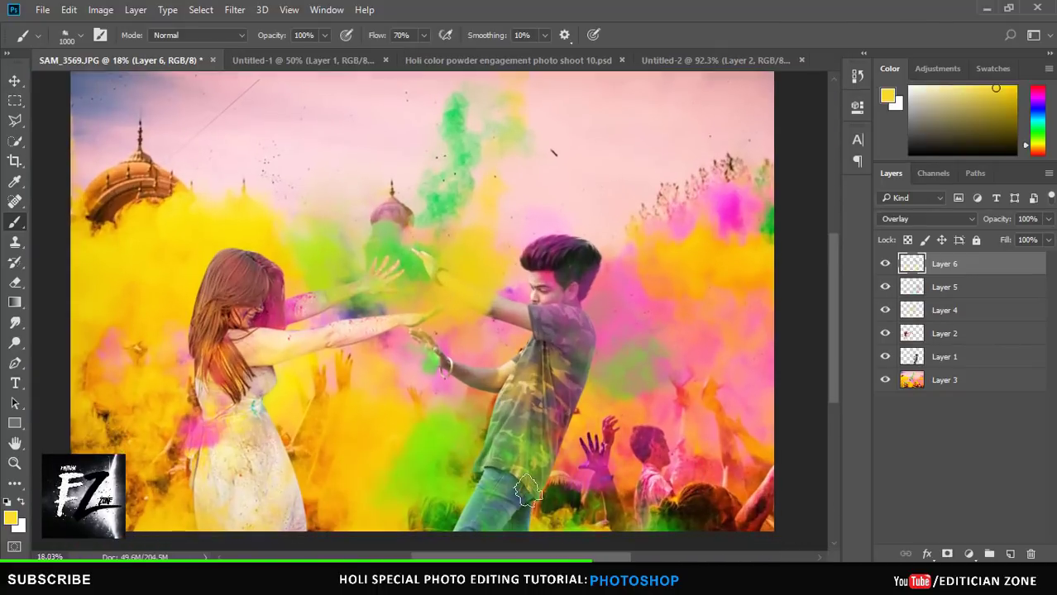
pyautogui.scroll(-2, 683, 503)
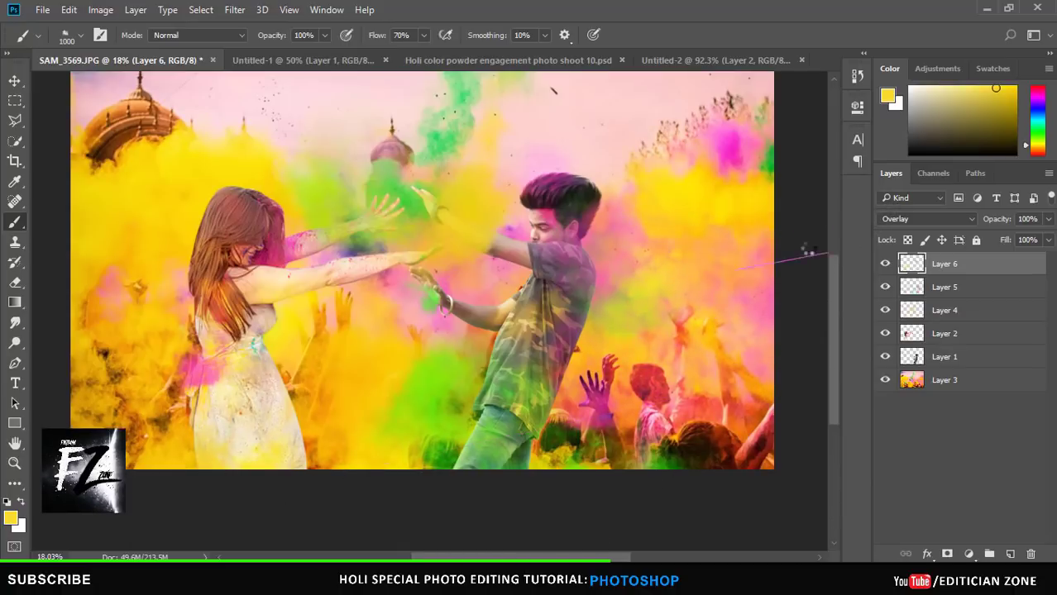
pyautogui.scroll(2, 676, 240)
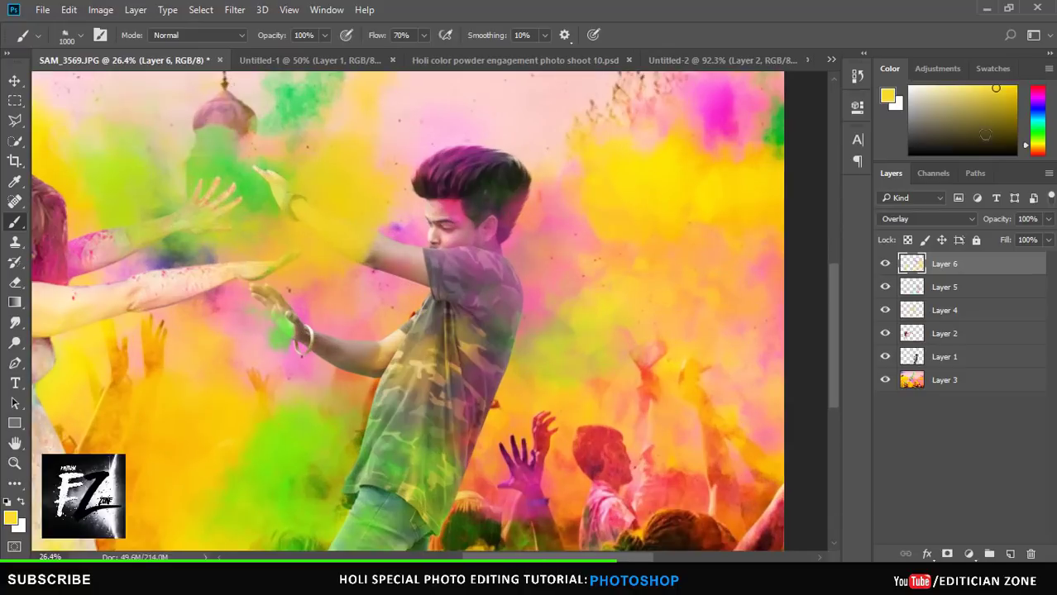
# Step: Tint the boy's camouflage shirt blue on Overlay Layer 6, then add empty Layer 7
pyautogui.click(1040, 114)
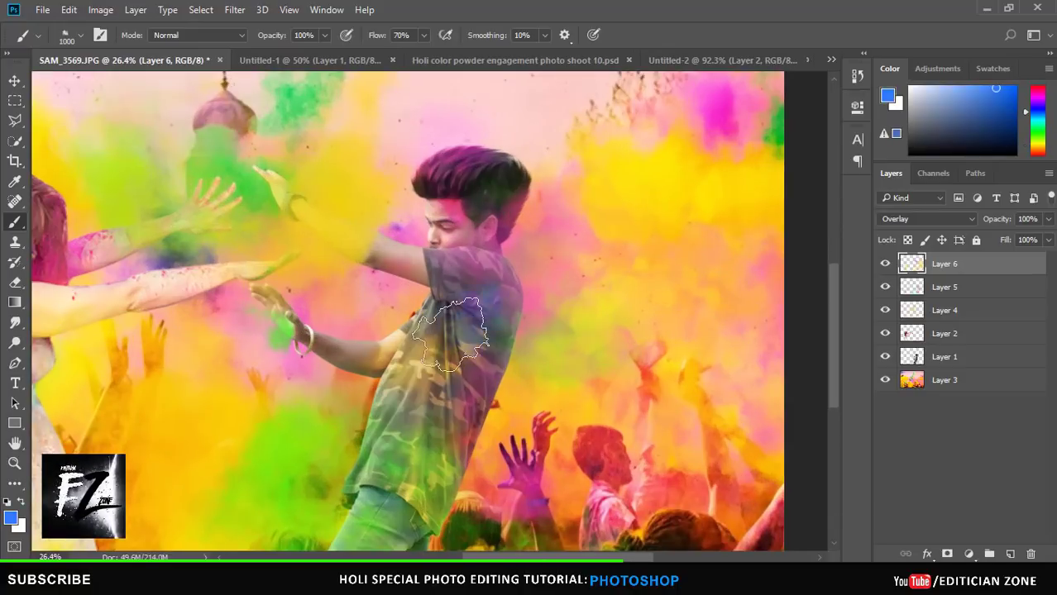
pyautogui.moveTo(426, 444); pyautogui.dragTo(447, 504)
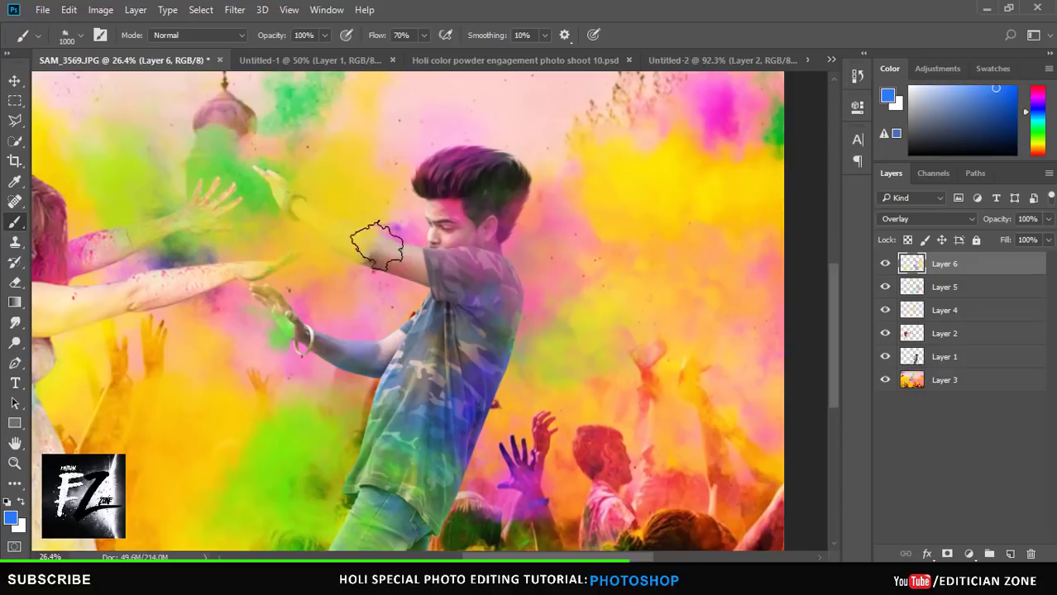
pyautogui.scroll(-1, 306, 285)
pyautogui.scroll(1, 339, 302)
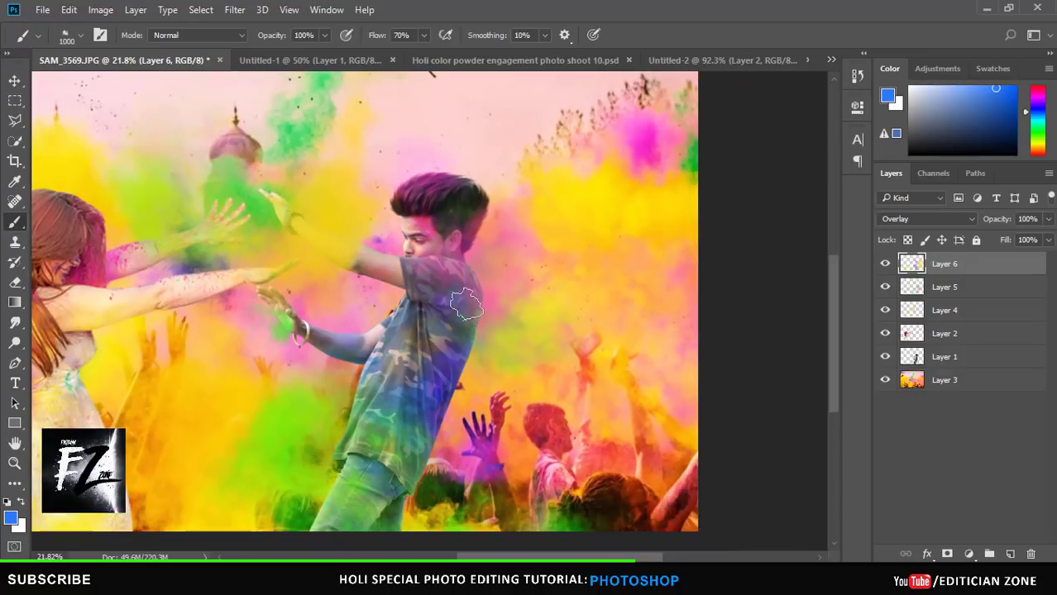
pyautogui.scroll(1, 388, 265)
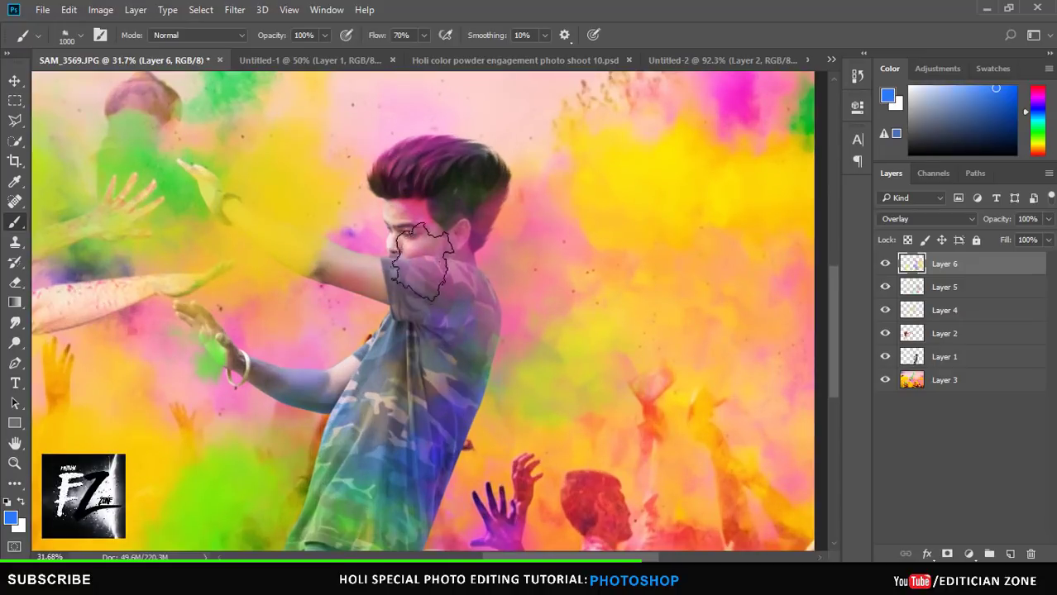
pyautogui.scroll(-2, 411, 353)
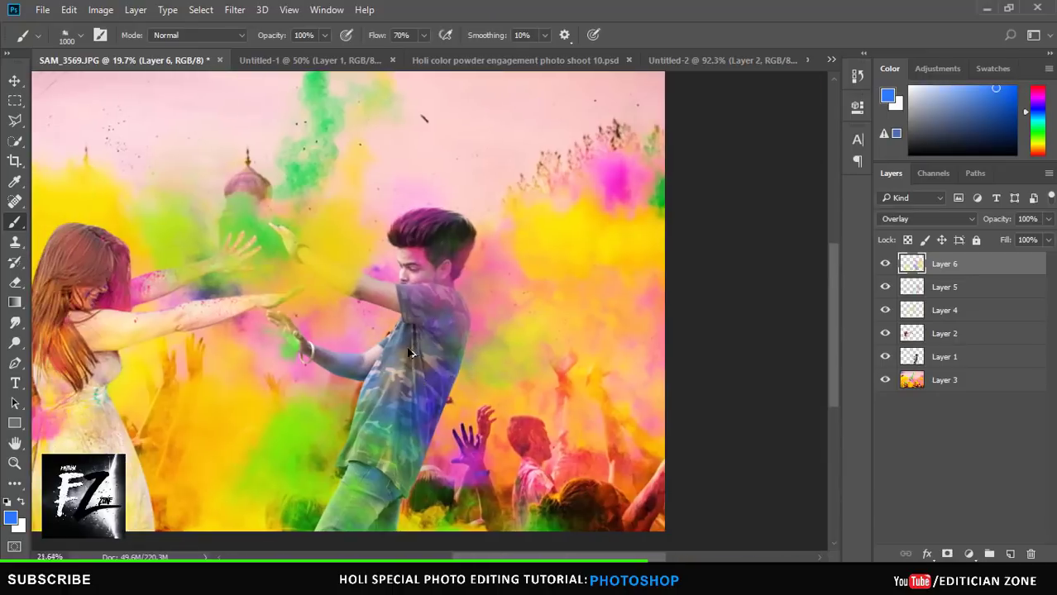
pyautogui.scroll(2, 411, 353)
pyautogui.scroll(-2, 450, 399)
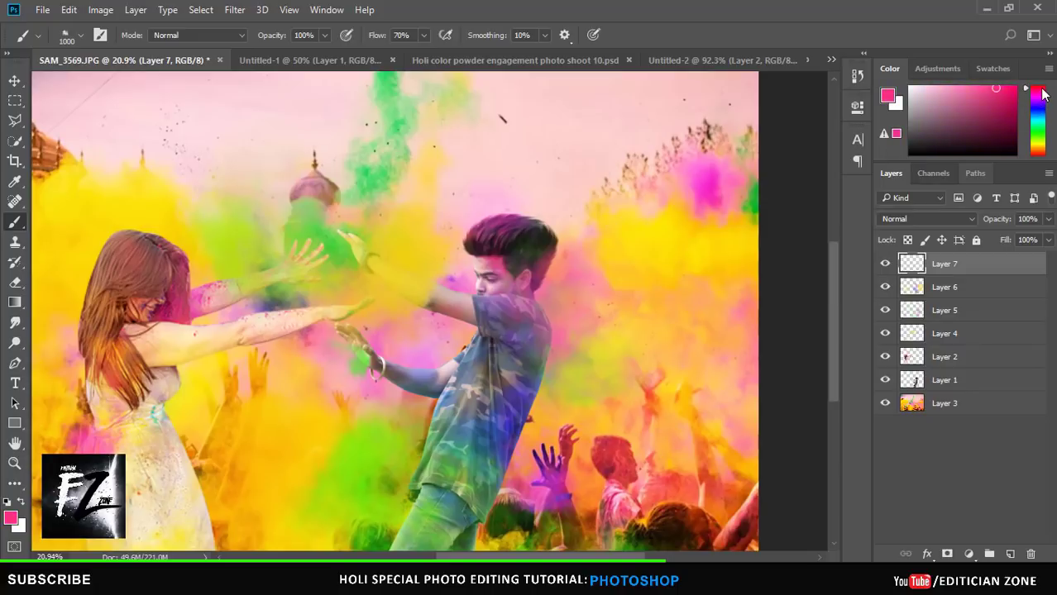
# Step: Paint deep red-pink powder over the couple's hands and around the boy's lower body
pyautogui.click(1015, 87)
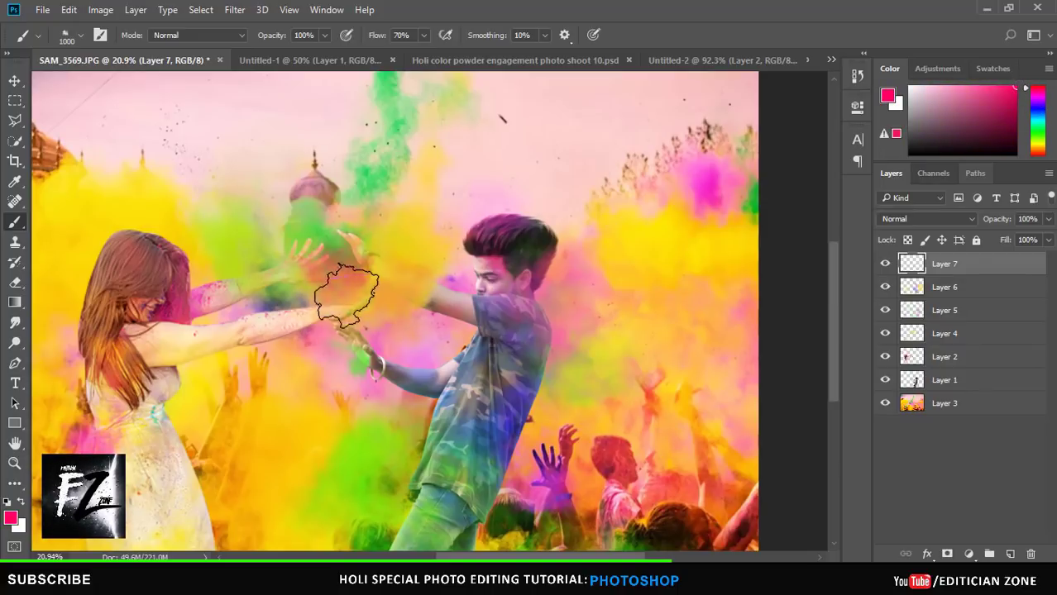
pyautogui.moveTo(345, 295); pyautogui.dragTo(285, 264)
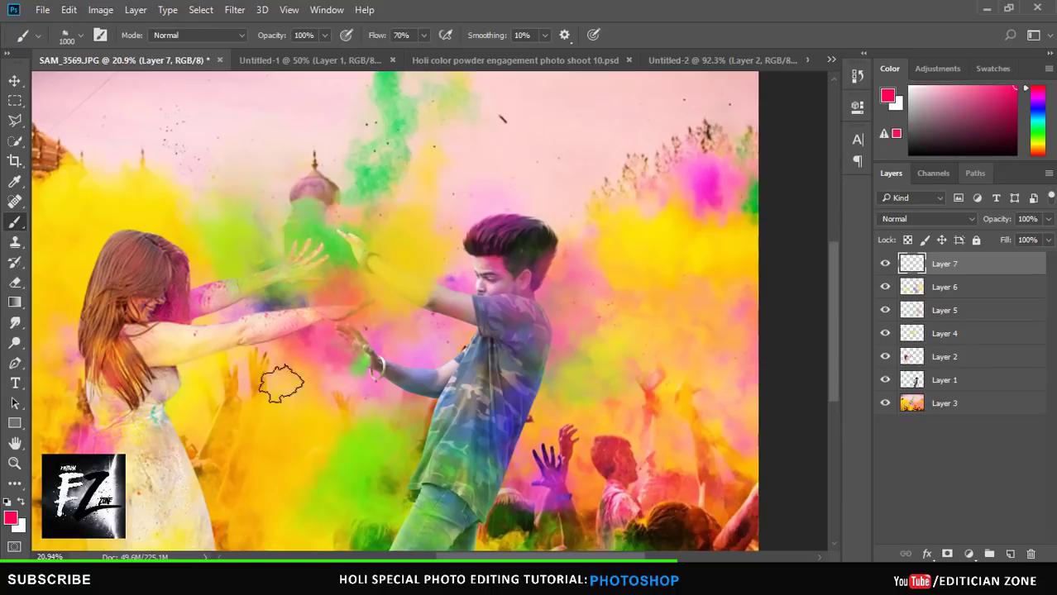
pyautogui.scroll(-1, 436, 367)
pyautogui.scroll(-1, 478, 382)
pyautogui.scroll(1, 551, 368)
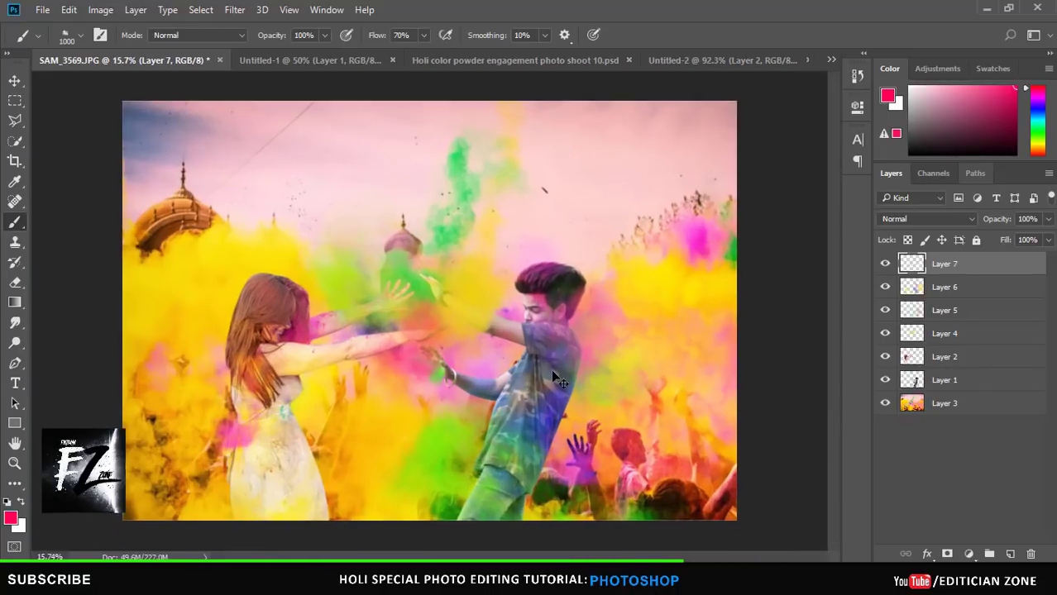
pyautogui.scroll(1, 459, 405)
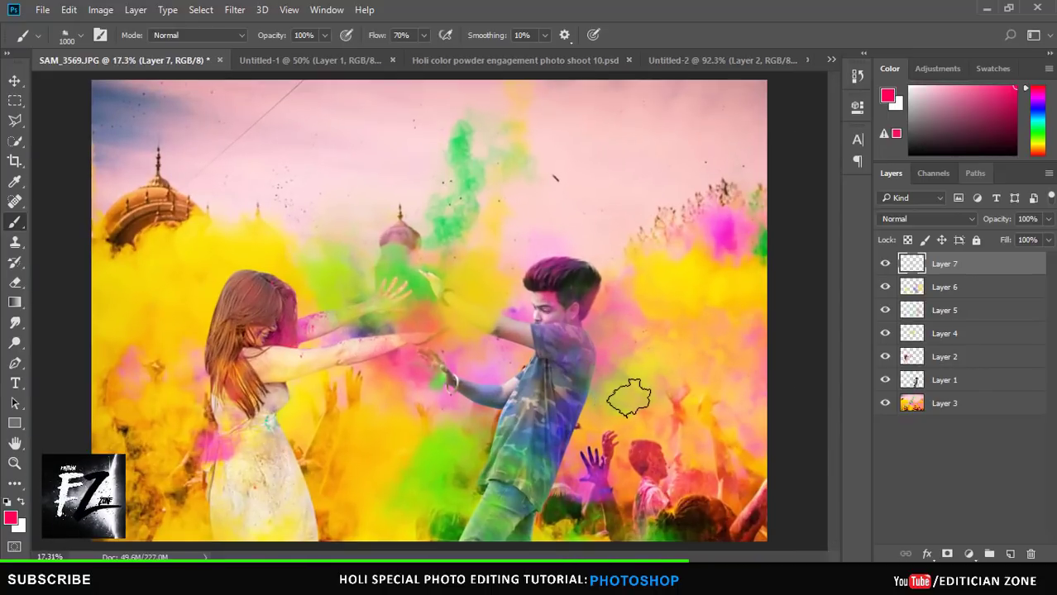
pyautogui.moveTo(620, 479); pyautogui.dragTo(628, 372)
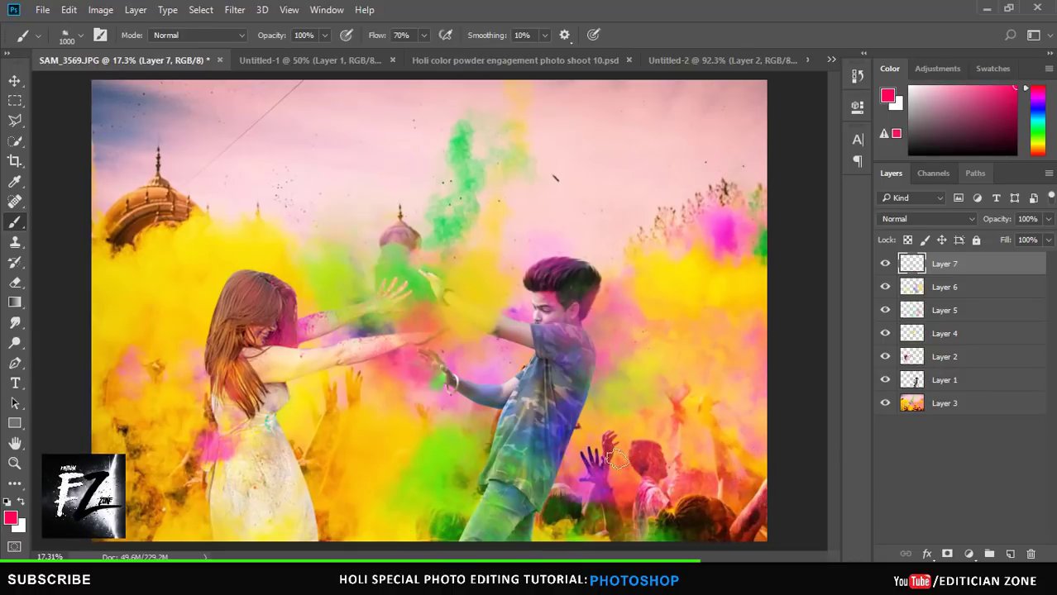
pyautogui.scroll(1, 331, 168)
# Step: With cloud1 at 5000 px, wash sampled yellow powder over the lower-middle crowd
pyautogui.rightClick(332, 169)
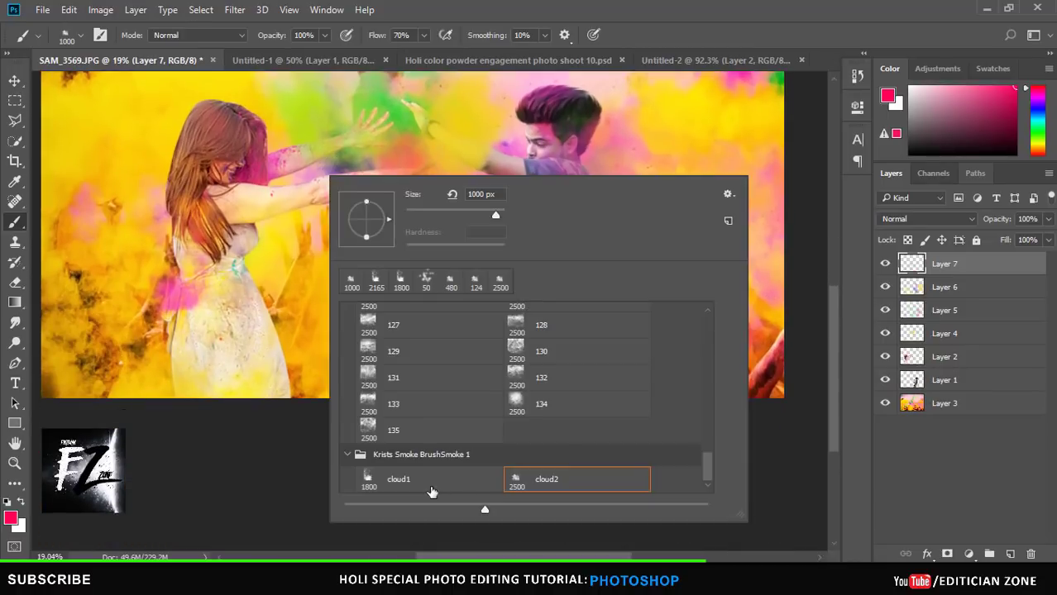
pyautogui.click(429, 480)
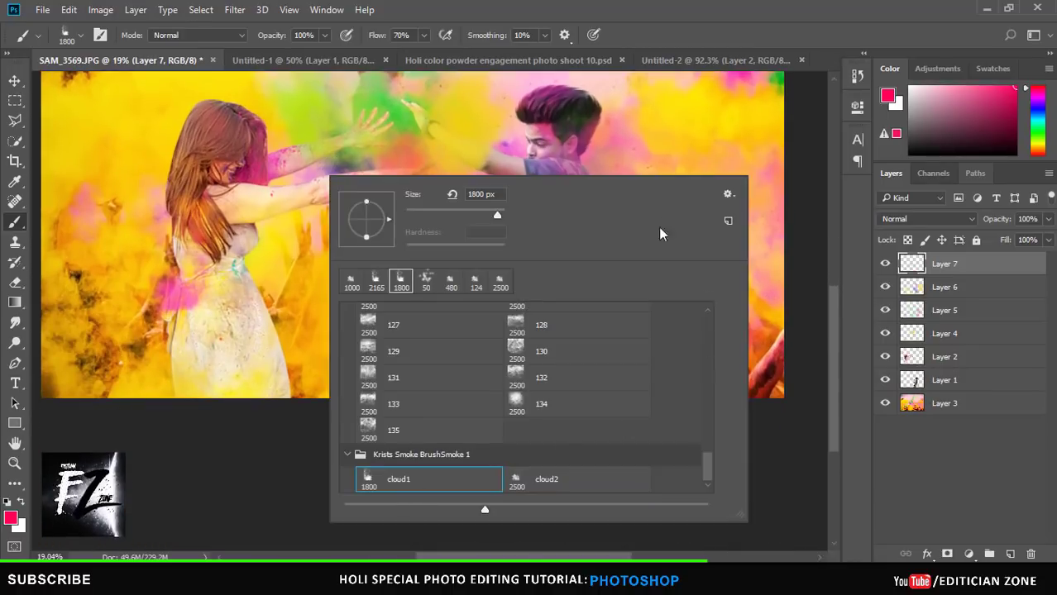
pyautogui.click(773, 122)
pyautogui.keyDown('alt'); pyautogui.click(774, 123); pyautogui.keyUp('alt')
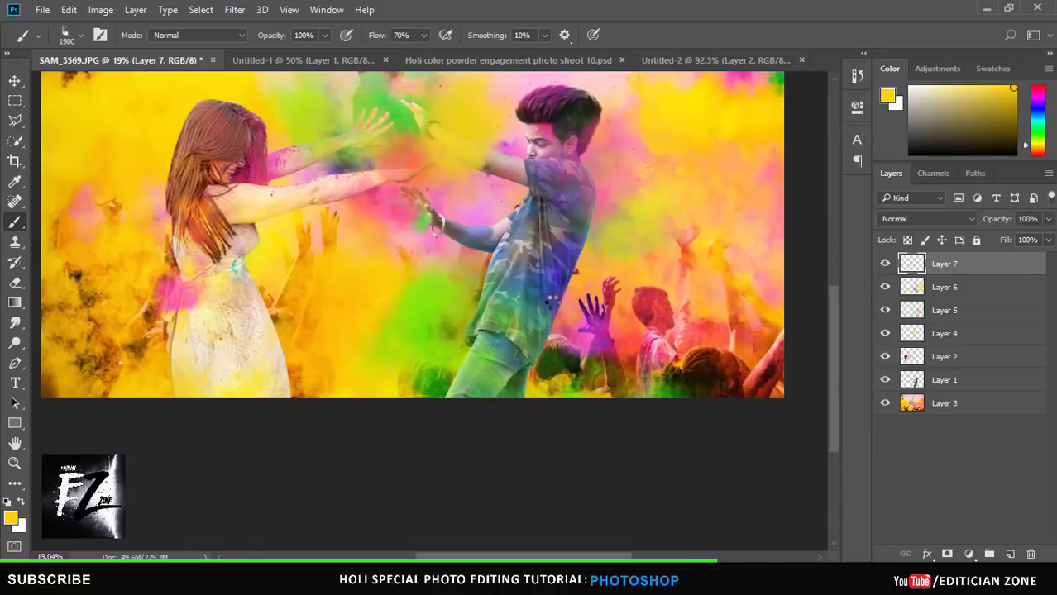
pyautogui.press(']')
pyautogui.press(']')
pyautogui.press(']')
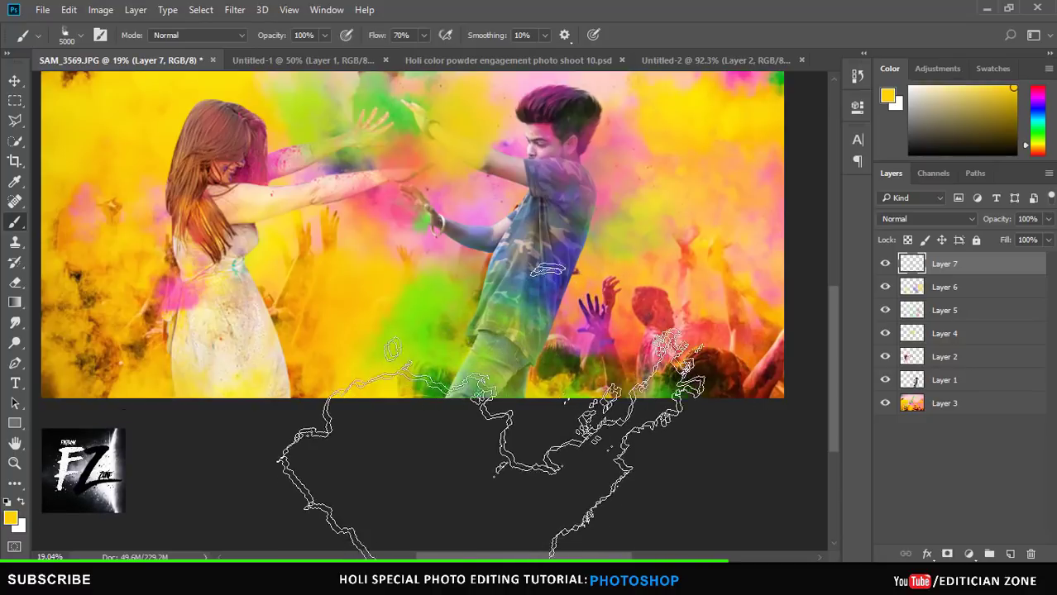
pyautogui.moveTo(600, 372); pyautogui.dragTo(618, 248)
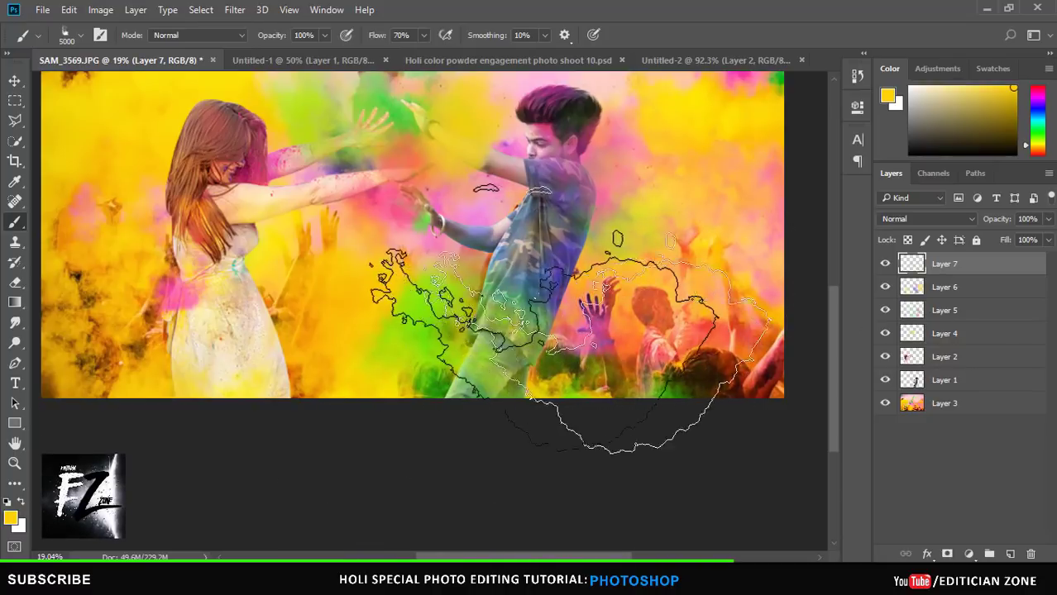
pyautogui.hotkey('ctrl', '0')
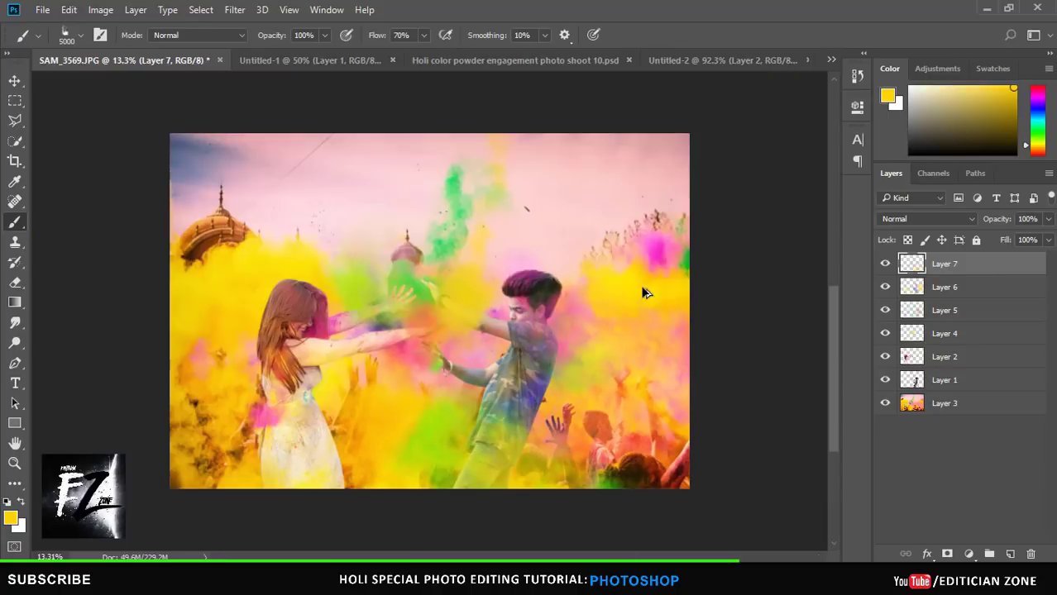
pyautogui.scroll(1, 653, 324)
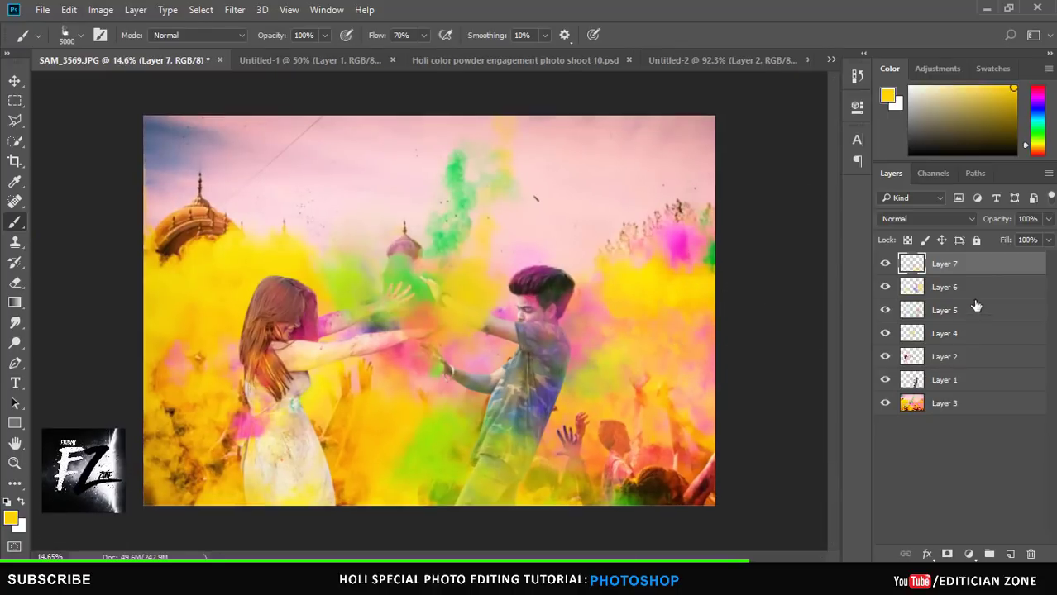
pyautogui.click(15, 81)
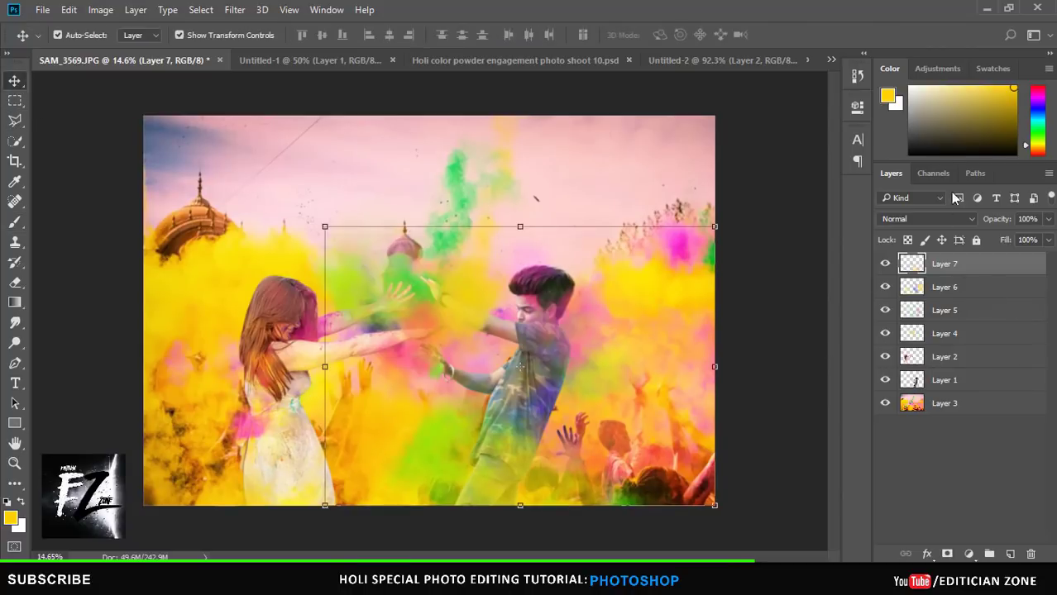
# Step: Add a Selective Color adjustment and tune Reds: less cyan and black, more yellow and magenta
pyautogui.click(937, 68)
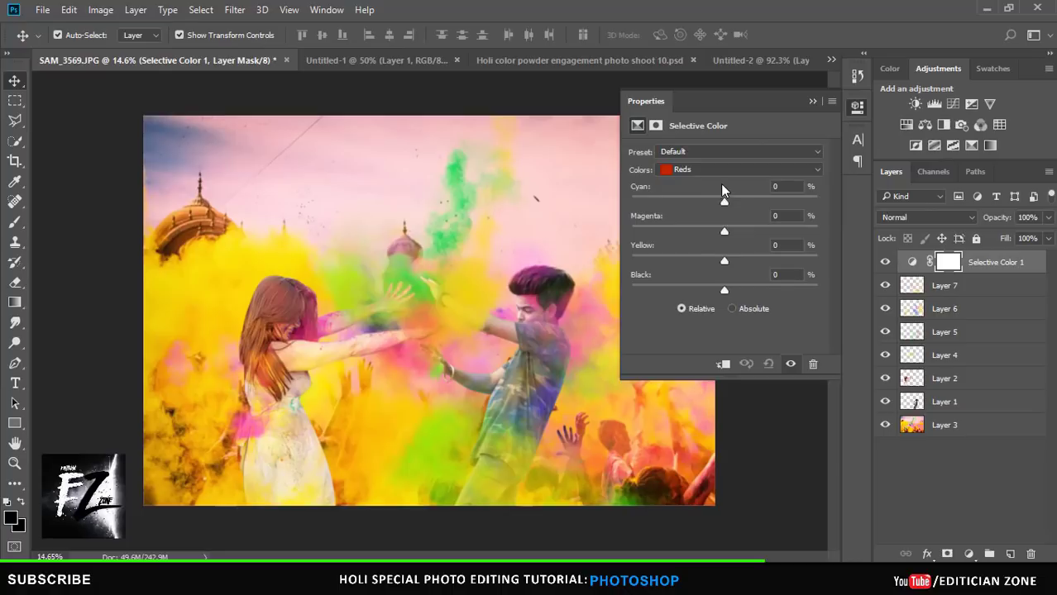
pyautogui.moveTo(723, 204)
pyautogui.mouseDown()
pyautogui.moveTo(691, 205)
pyautogui.moveTo(672, 232)
pyautogui.mouseUp()
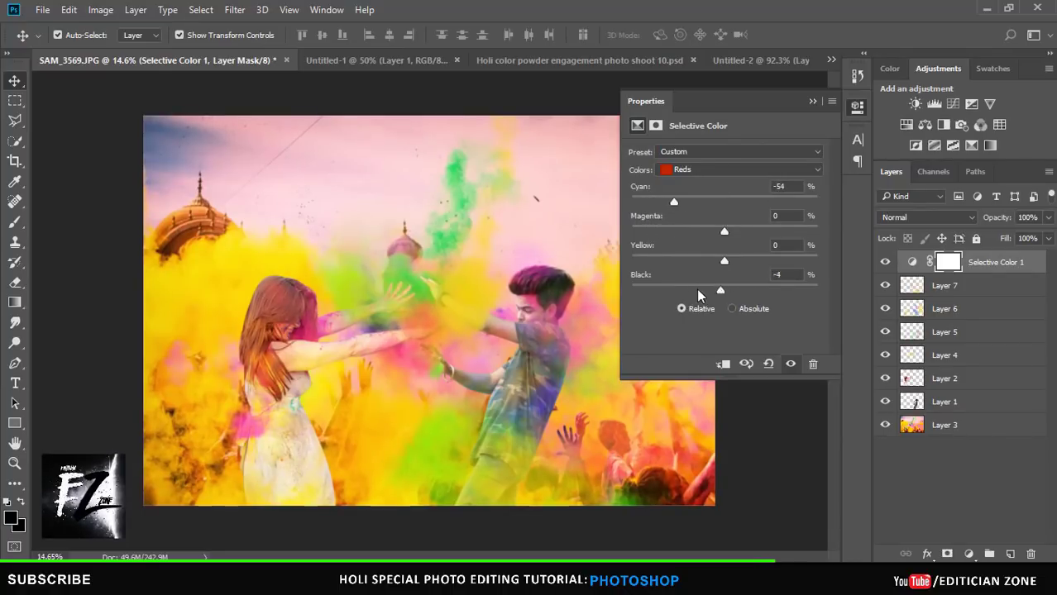
pyautogui.moveTo(720, 291); pyautogui.dragTo(739, 294)
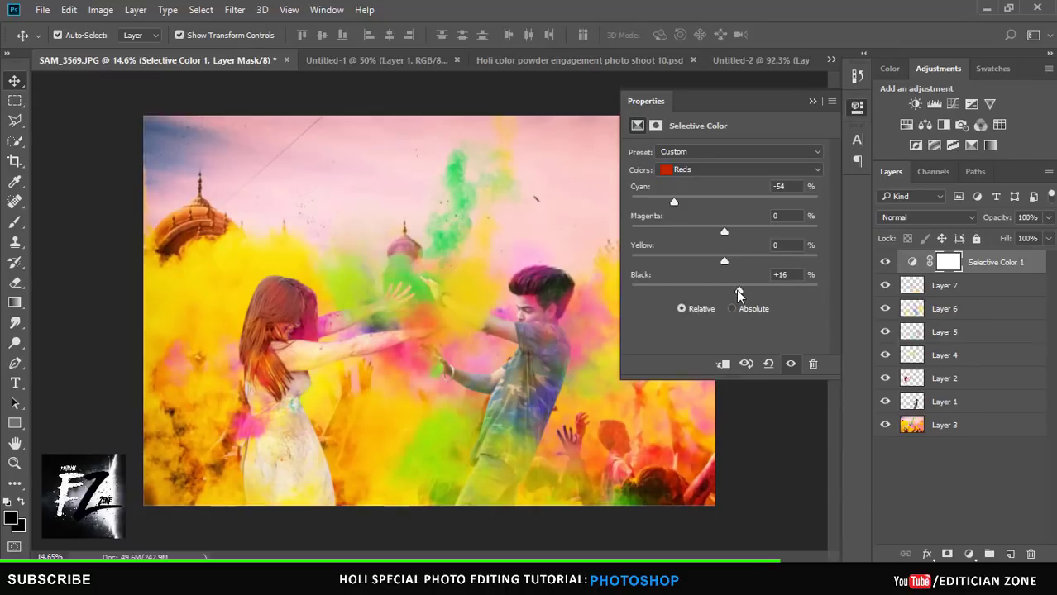
pyautogui.moveTo(681, 262); pyautogui.dragTo(746, 271)
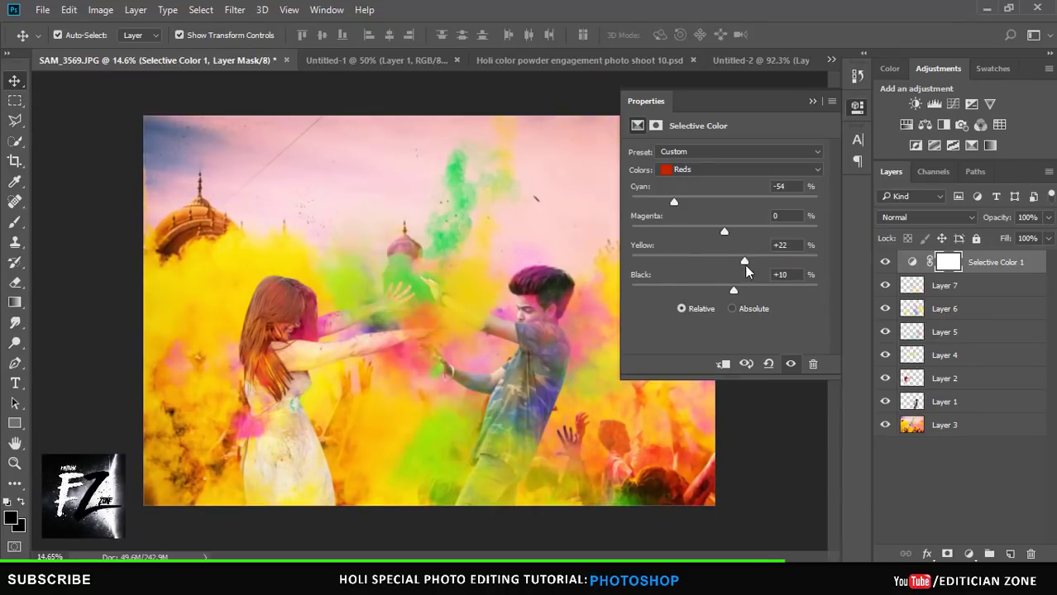
pyautogui.moveTo(716, 231)
pyautogui.mouseDown()
pyautogui.moveTo(664, 229)
pyautogui.moveTo(733, 230)
pyautogui.mouseUp()
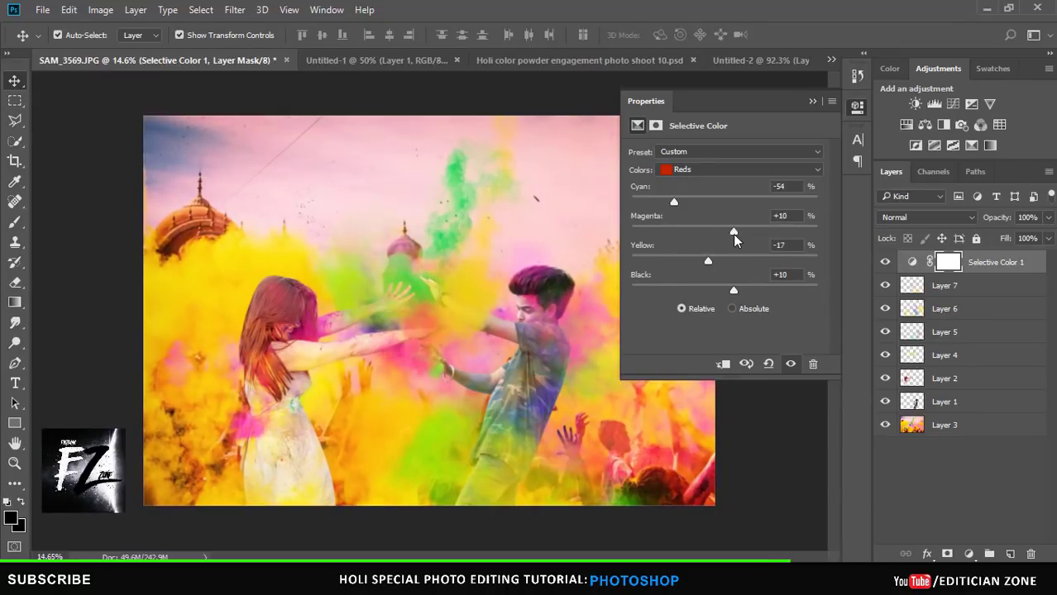
# Step: Reduce cyan and magenta in the Yellows, keeping Black at 0
pyautogui.click(687, 169)
pyautogui.click(682, 185)
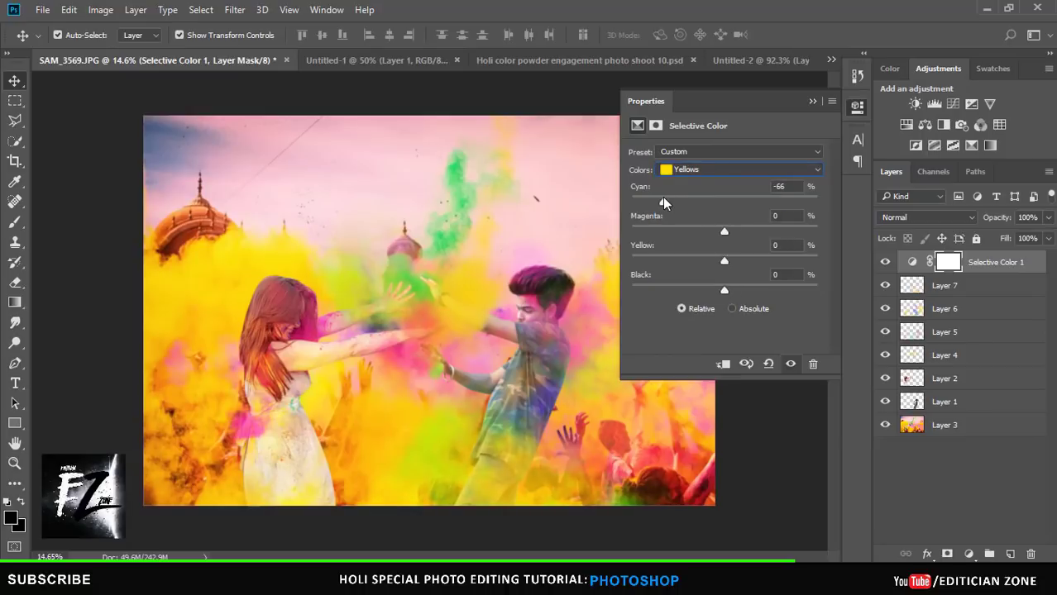
pyautogui.moveTo(793, 202)
pyautogui.mouseDown()
pyautogui.moveTo(736, 201)
pyautogui.moveTo(714, 231)
pyautogui.moveTo(732, 231)
pyautogui.mouseUp()
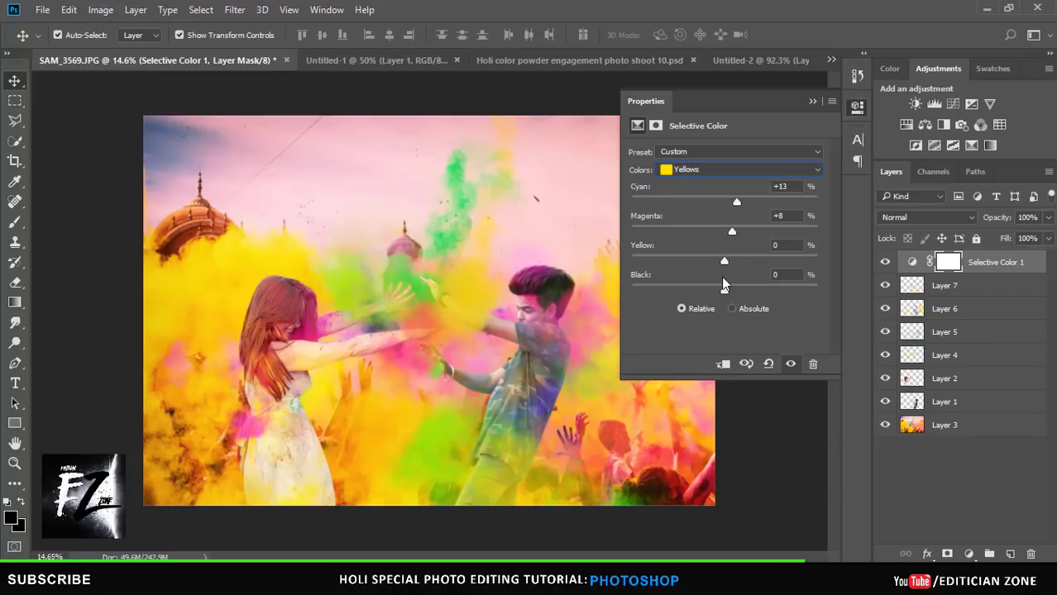
pyautogui.moveTo(723, 290); pyautogui.dragTo(726, 290)
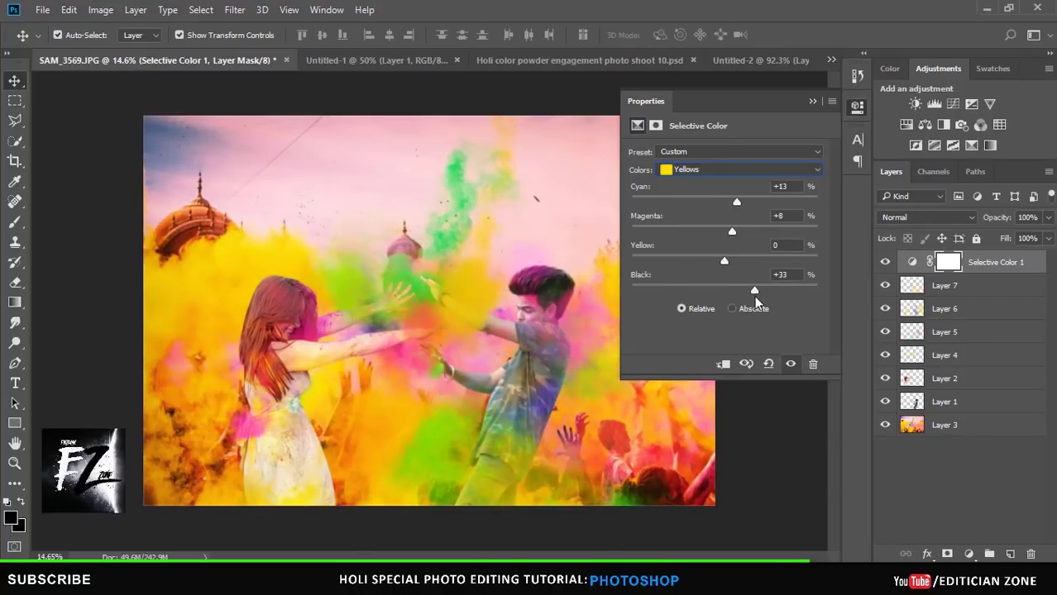
pyautogui.doubleClick(779, 275)
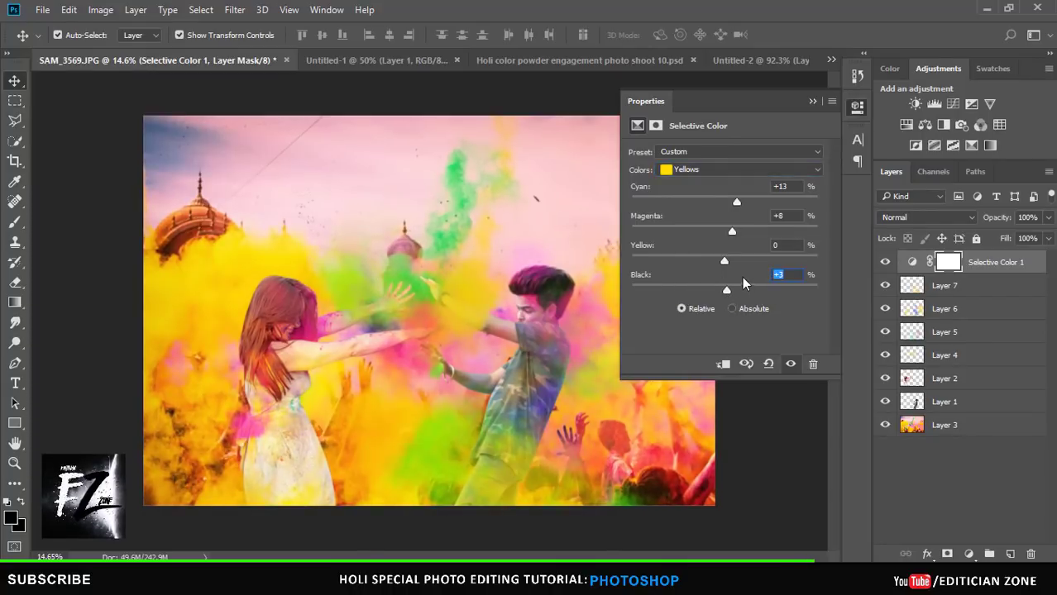
pyautogui.write('0')
# Step: Max out Magenta and Black in the Cyans, then set Blues Cyan to +93 with added black
pyautogui.click(700, 170)
pyautogui.click(708, 221)
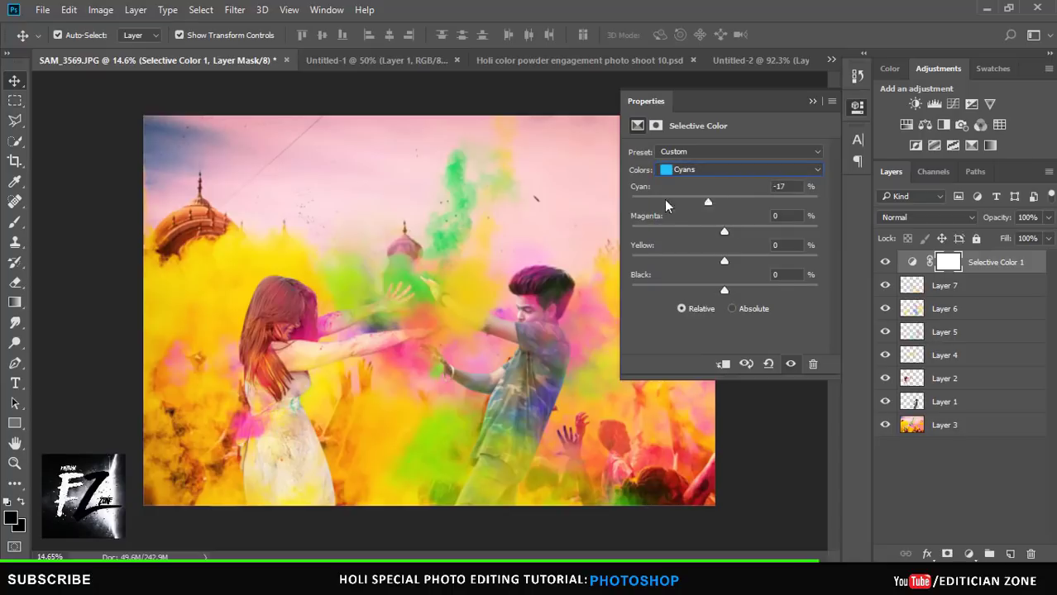
pyautogui.moveTo(724, 231); pyautogui.dragTo(818, 231)
pyautogui.moveTo(632, 286); pyautogui.dragTo(823, 289)
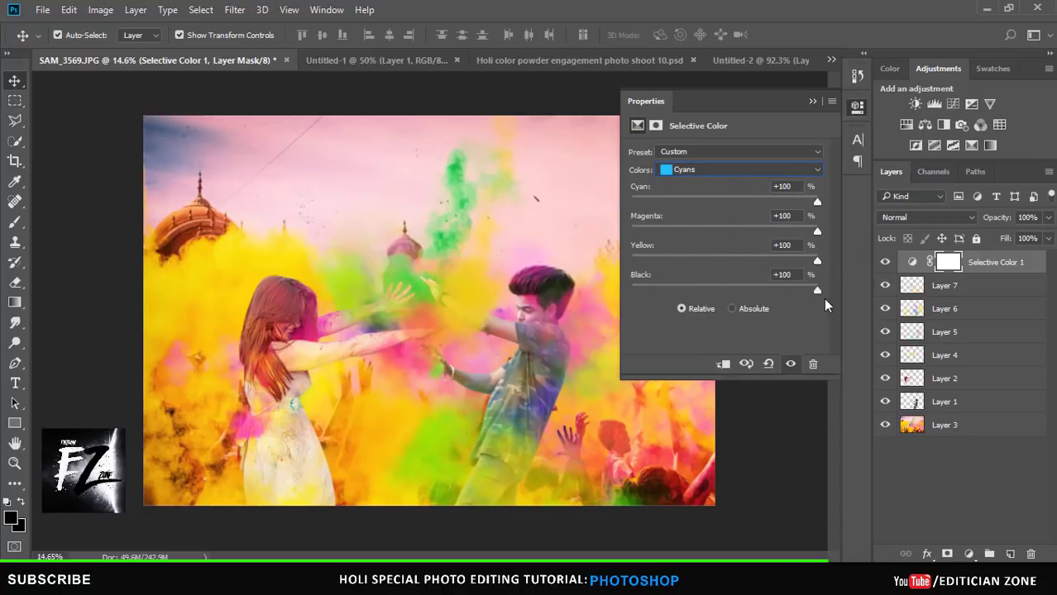
pyautogui.click(703, 170)
pyautogui.click(704, 214)
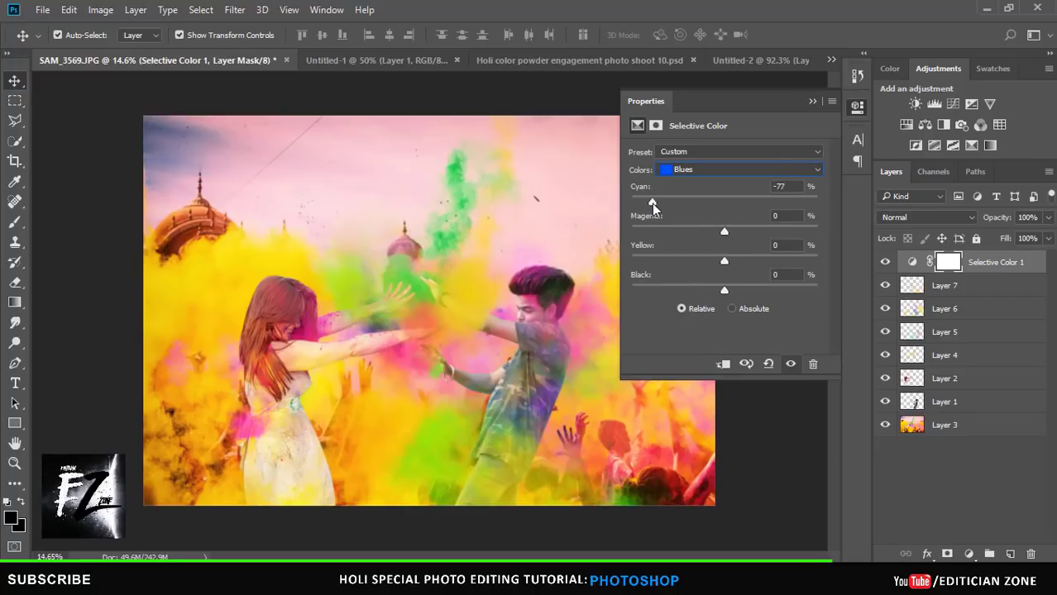
pyautogui.moveTo(653, 203); pyautogui.dragTo(809, 204)
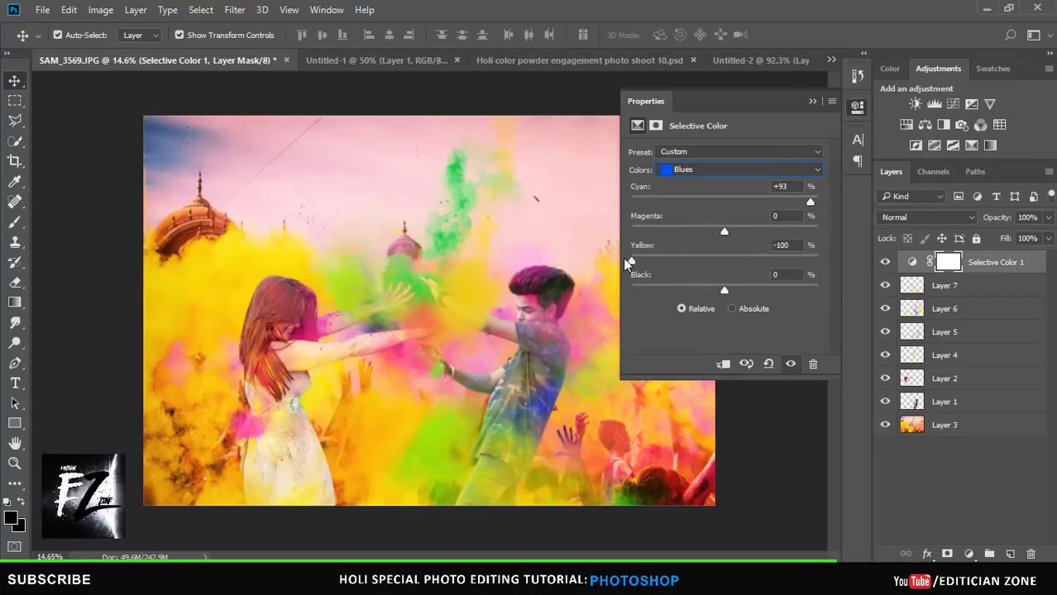
pyautogui.moveTo(724, 286); pyautogui.dragTo(758, 286)
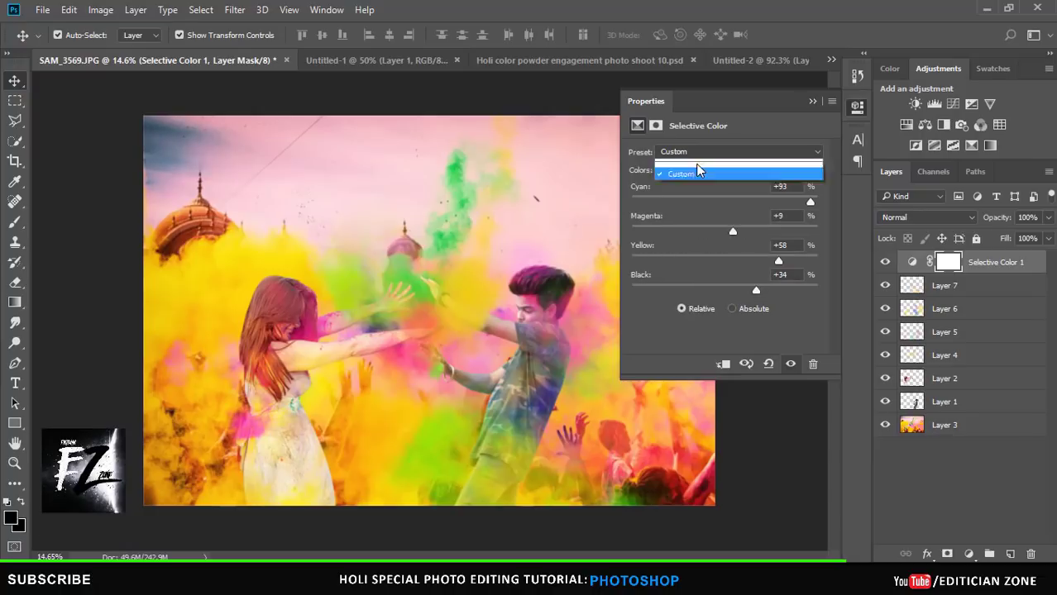
pyautogui.scroll(1, 691, 166)
# Step: Set the Whites to Cyan -100, Magenta -10, Yellow -50, Black -12
pyautogui.click(687, 168)
pyautogui.click(683, 259)
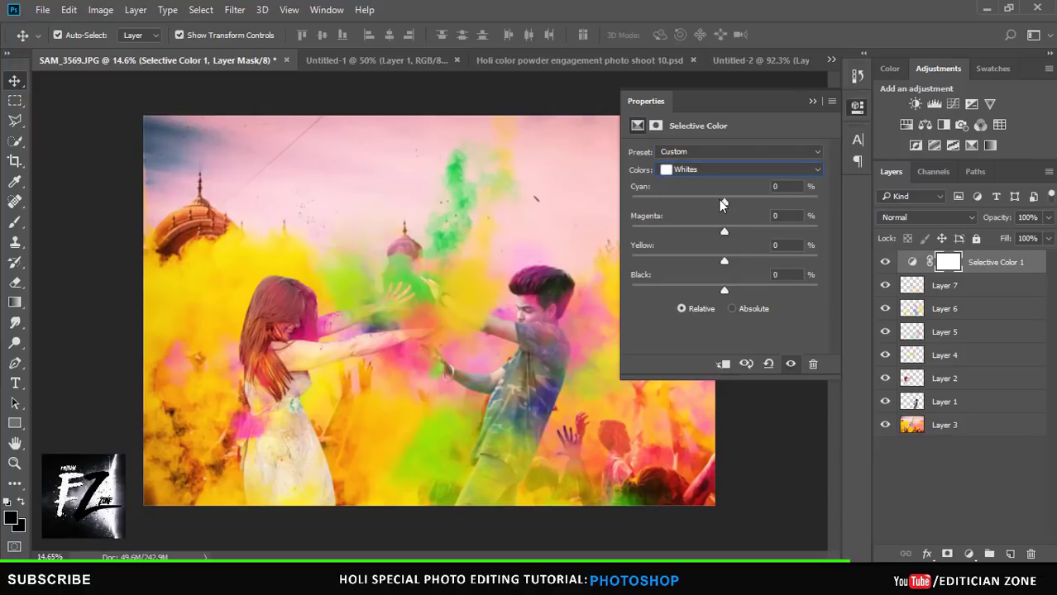
pyautogui.moveTo(724, 202); pyautogui.dragTo(649, 202)
pyautogui.moveTo(724, 261); pyautogui.dragTo(855, 272)
pyautogui.moveTo(721, 291)
pyautogui.mouseDown()
pyautogui.moveTo(640, 290)
pyautogui.moveTo(713, 291)
pyautogui.mouseUp()
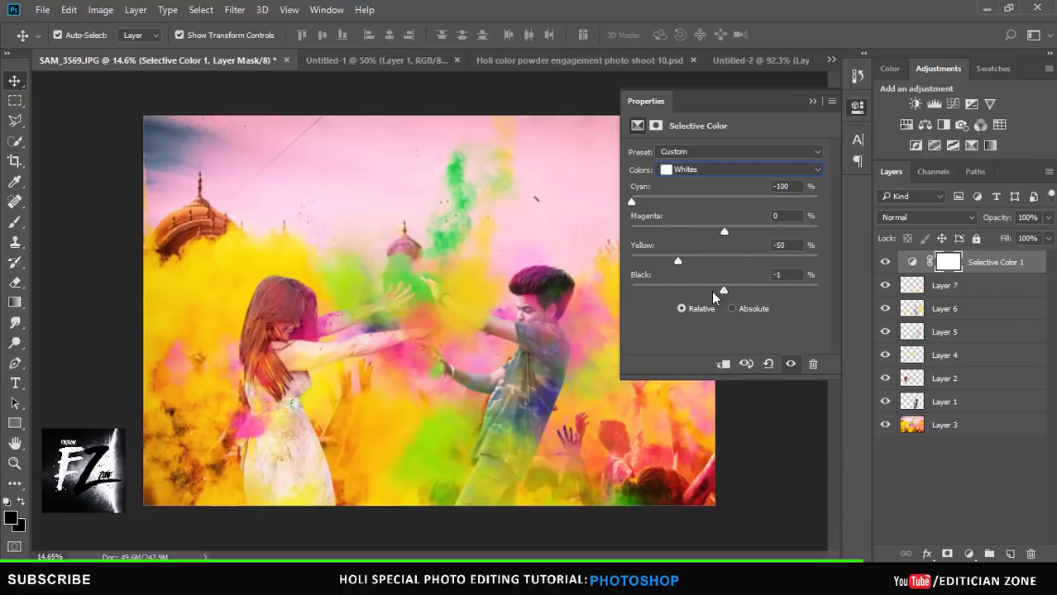
pyautogui.moveTo(725, 232)
pyautogui.mouseDown()
pyautogui.moveTo(644, 233)
pyautogui.moveTo(715, 231)
pyautogui.mouseUp()
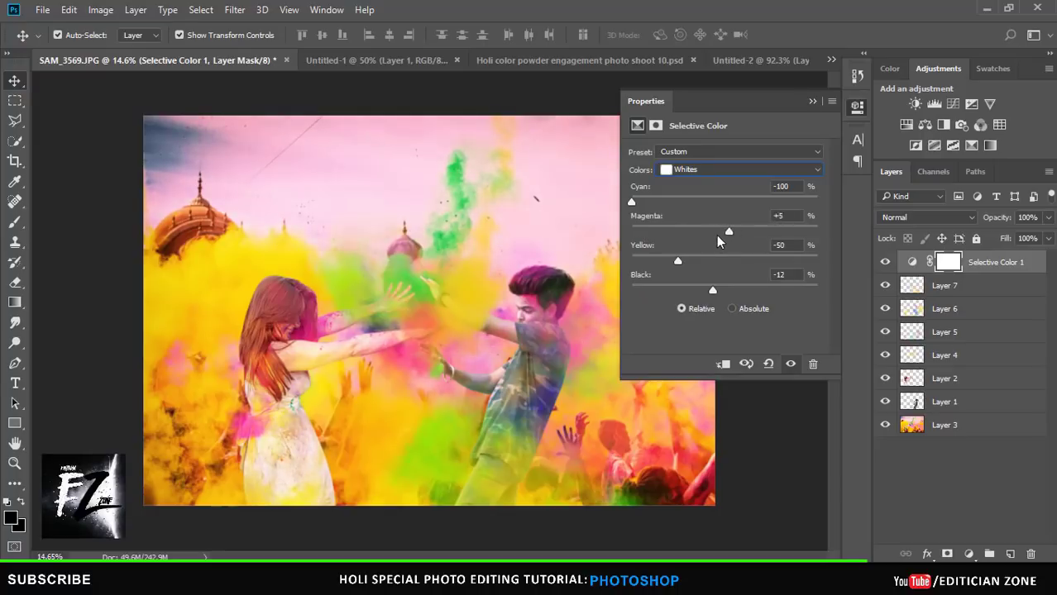
pyautogui.click(811, 101)
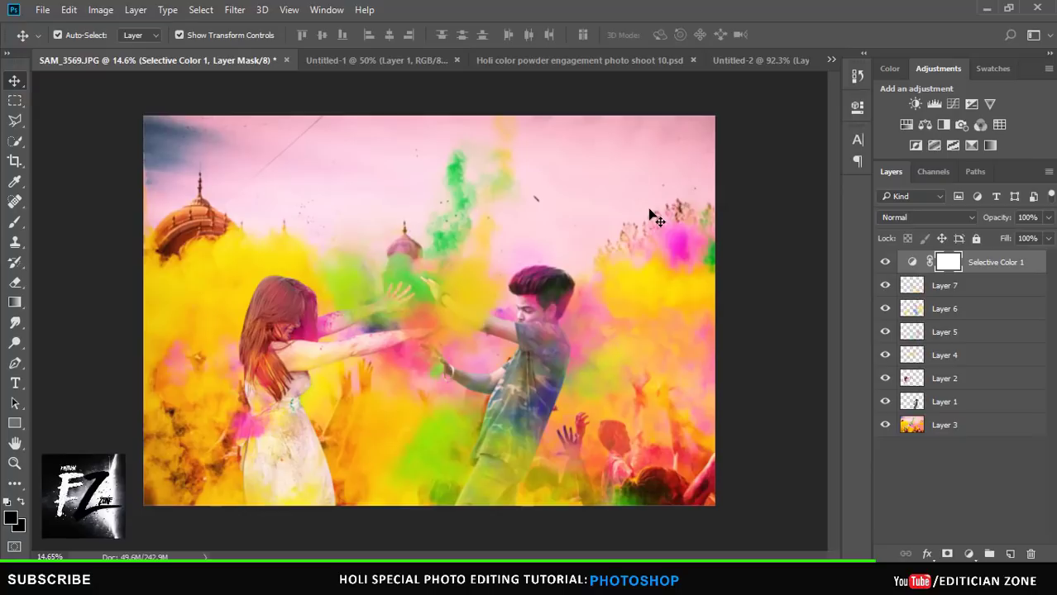
# Step: Stamp visible layers into Layer 8; Camera Raw: Whites +26, Blacks +4, Shadows +3, Clarity +13
pyautogui.hotkey('ctrl', 'shift', 'alt', 'e')
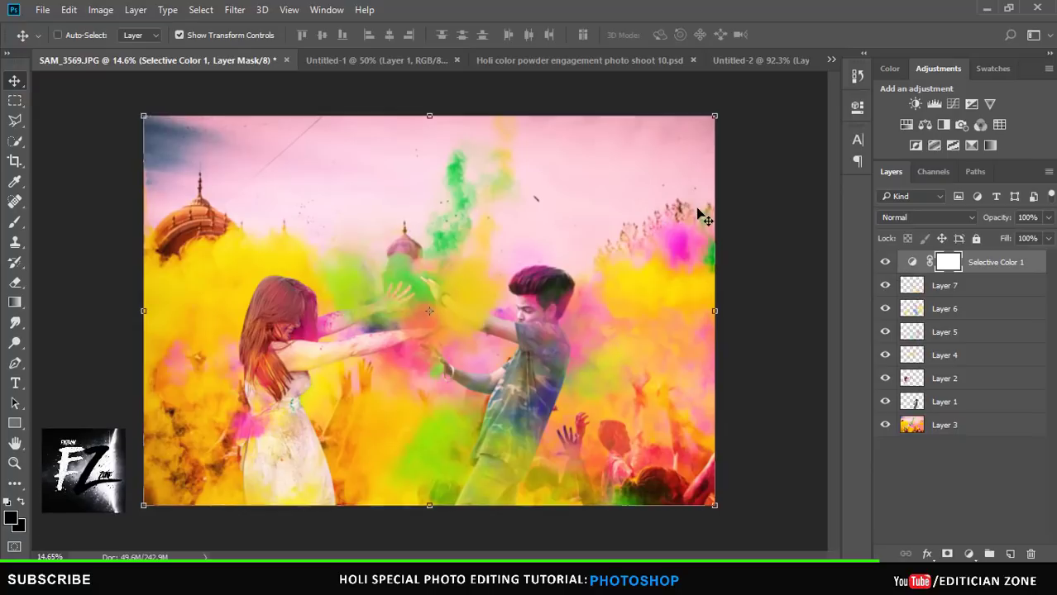
pyautogui.click(235, 9)
pyautogui.click(266, 113)
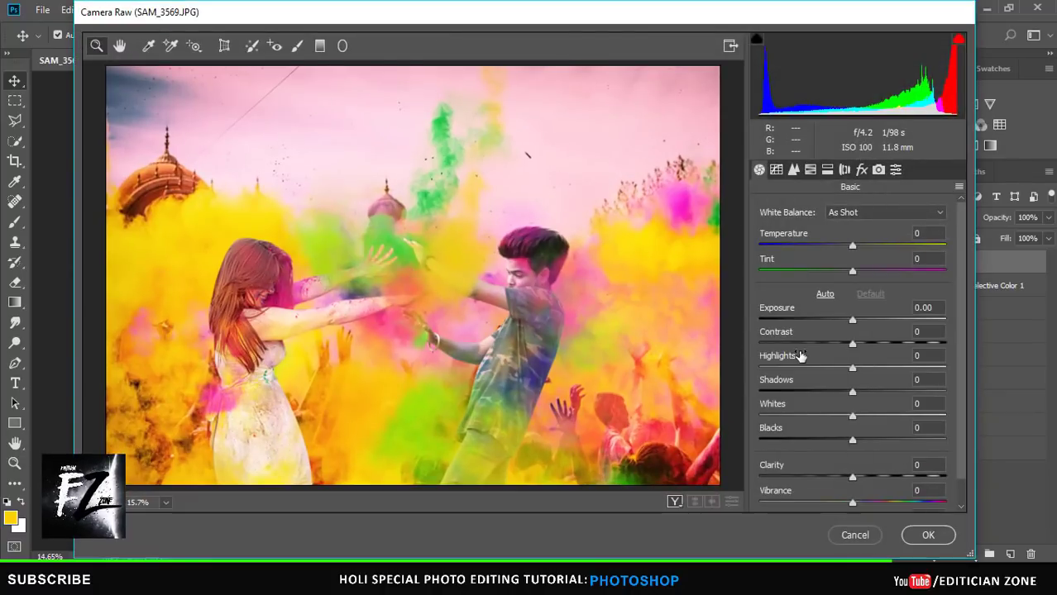
pyautogui.moveTo(852, 443)
pyautogui.mouseDown()
pyautogui.moveTo(912, 419)
pyautogui.moveTo(876, 416)
pyautogui.mouseUp()
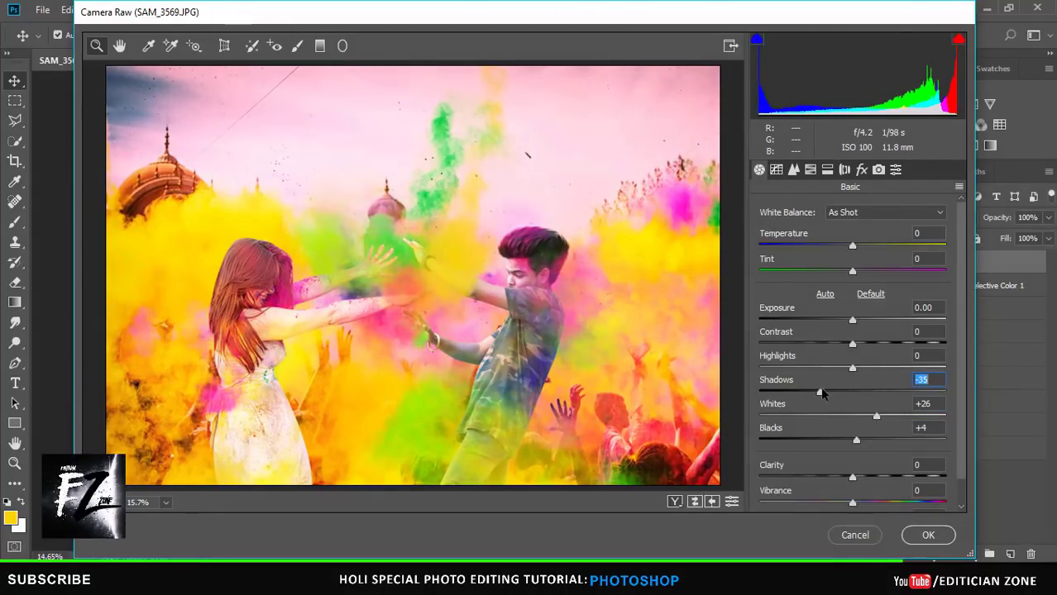
pyautogui.moveTo(820, 392); pyautogui.dragTo(855, 392)
pyautogui.moveTo(853, 478); pyautogui.dragTo(873, 479)
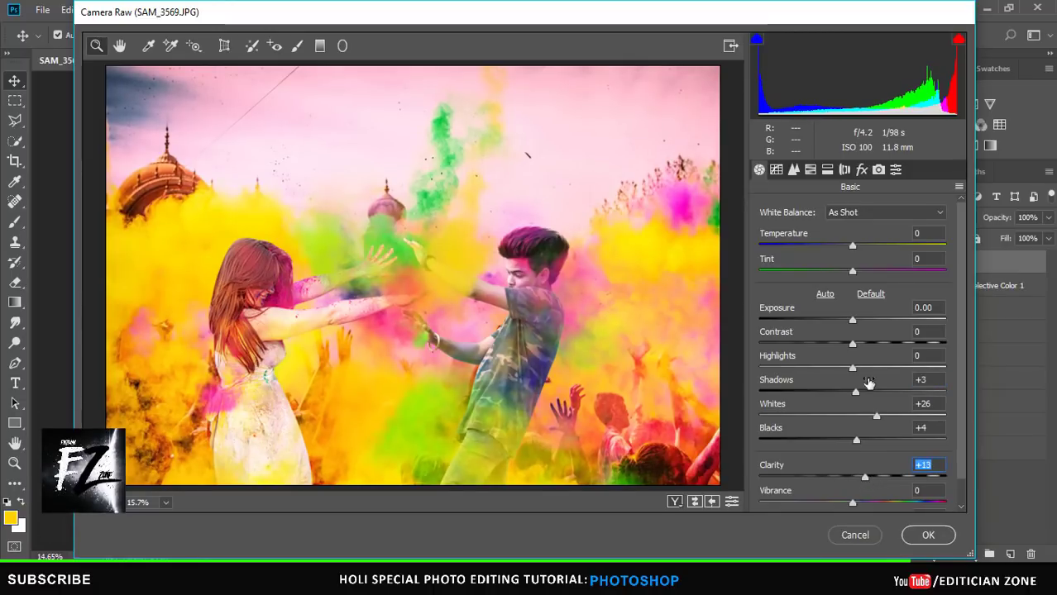
# Step: In HSL Saturation, raise Greens to +80 and Magentas to +68
pyautogui.click(811, 169)
pyautogui.click(822, 237)
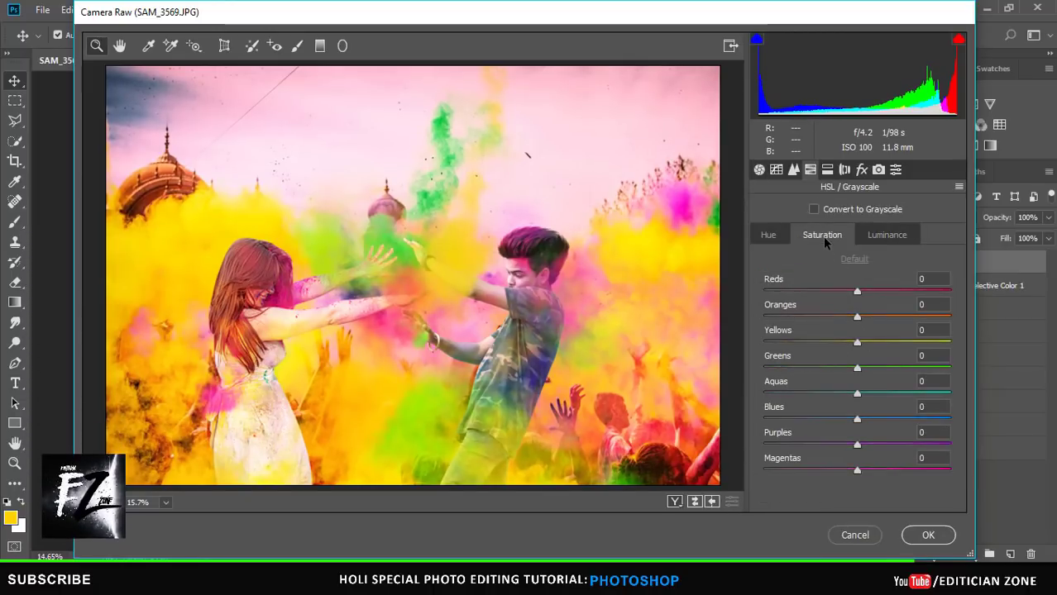
pyautogui.moveTo(857, 368); pyautogui.dragTo(942, 368)
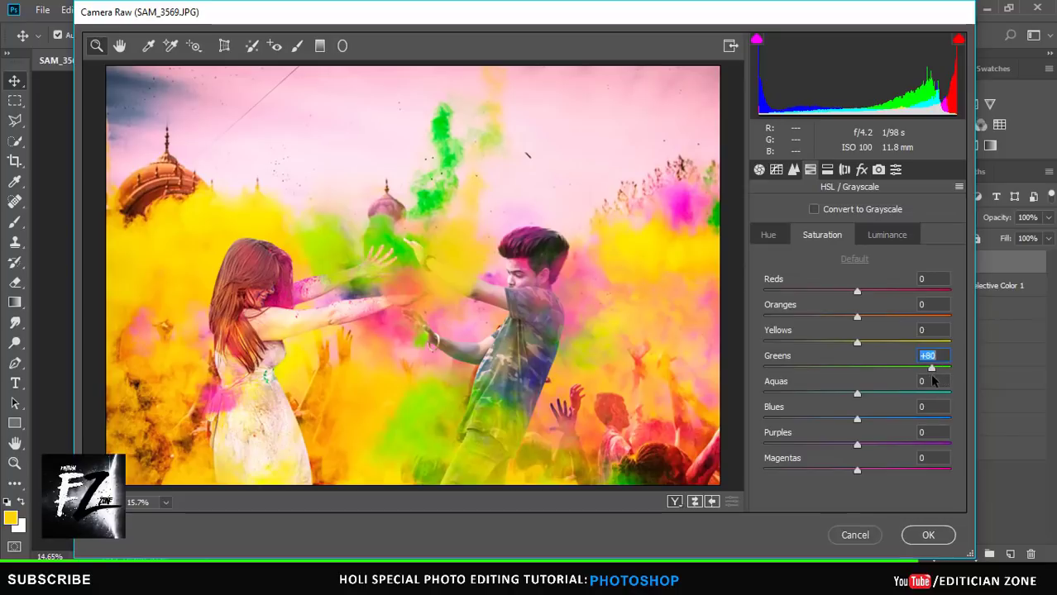
pyautogui.moveTo(858, 469); pyautogui.dragTo(931, 469)
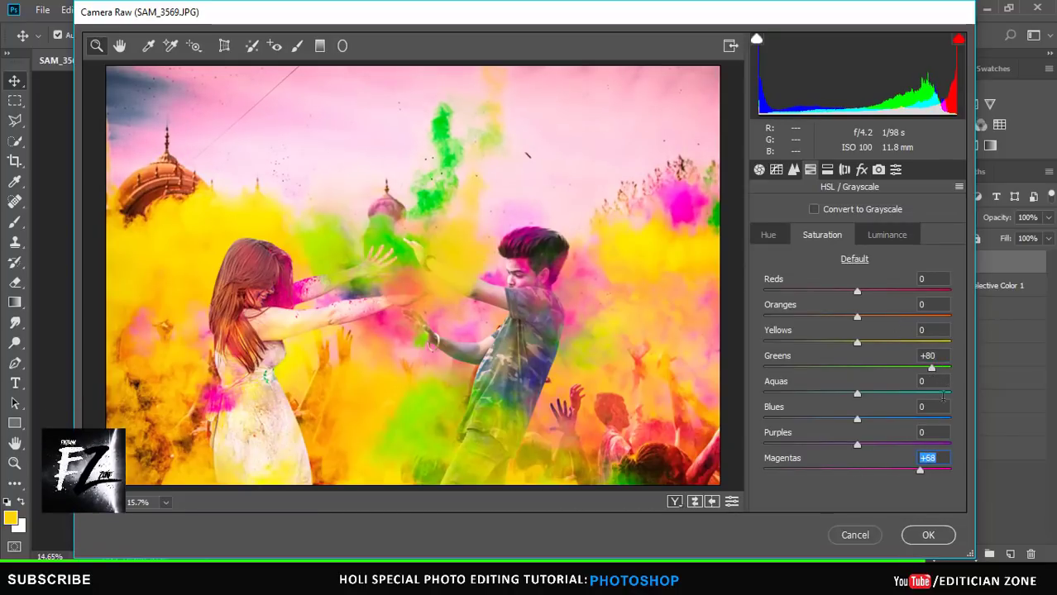
# Step: Add a post-crop vignette: Amount +32, Midpoint 22, Roundness +100, Feather 100
pyautogui.click(861, 169)
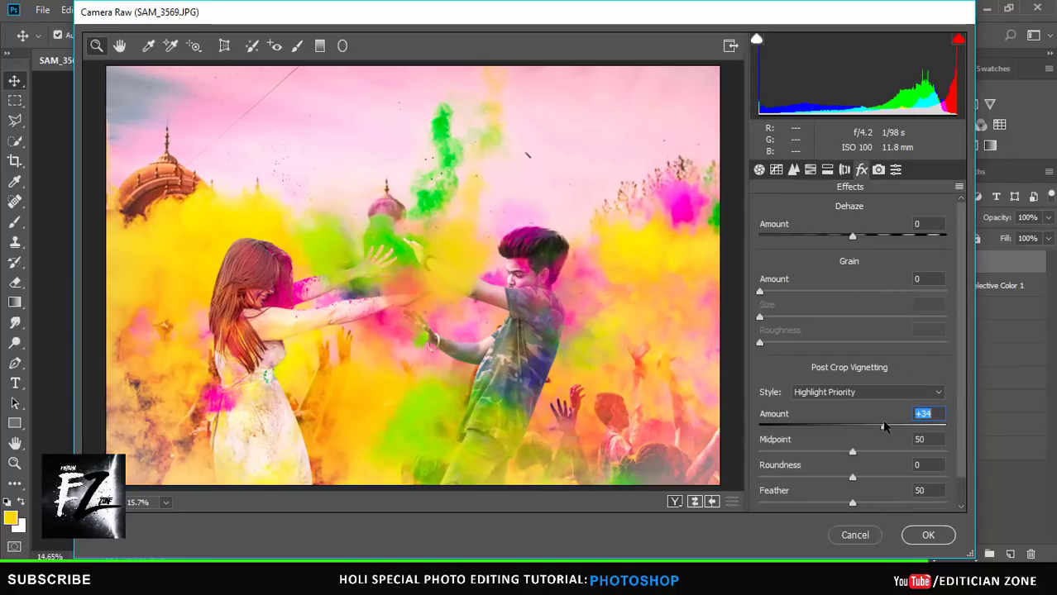
pyautogui.moveTo(874, 426); pyautogui.dragTo(940, 426)
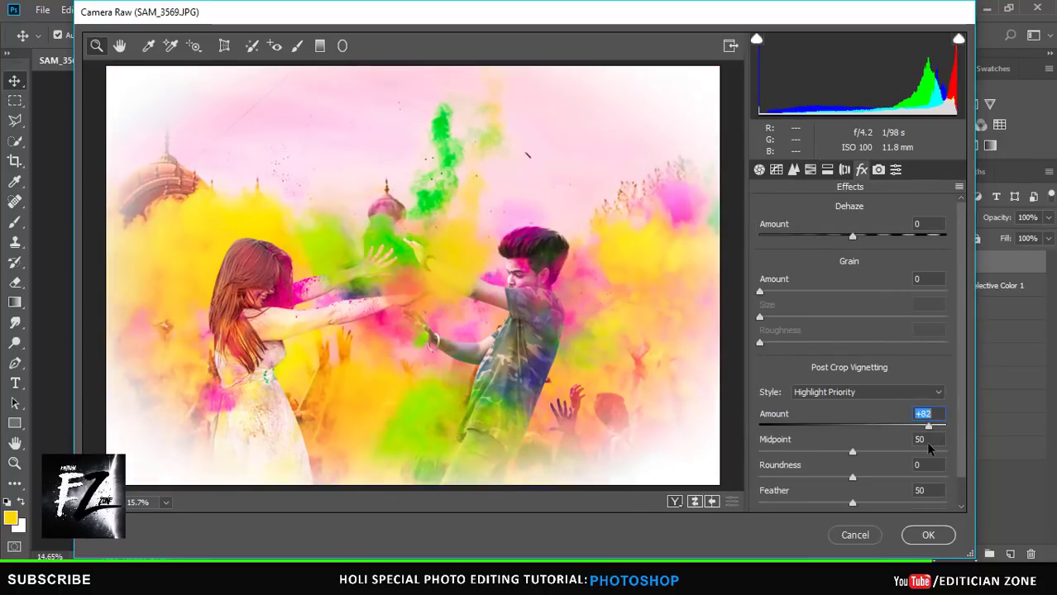
pyautogui.moveTo(854, 453); pyautogui.dragTo(800, 452)
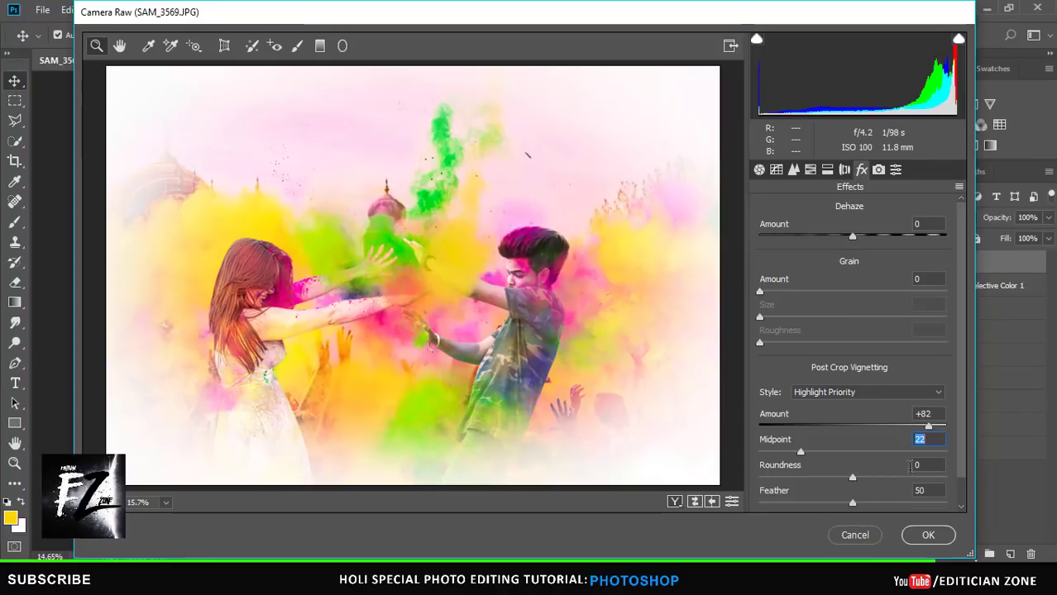
pyautogui.moveTo(858, 478); pyautogui.dragTo(946, 478)
pyautogui.moveTo(852, 503); pyautogui.dragTo(945, 503)
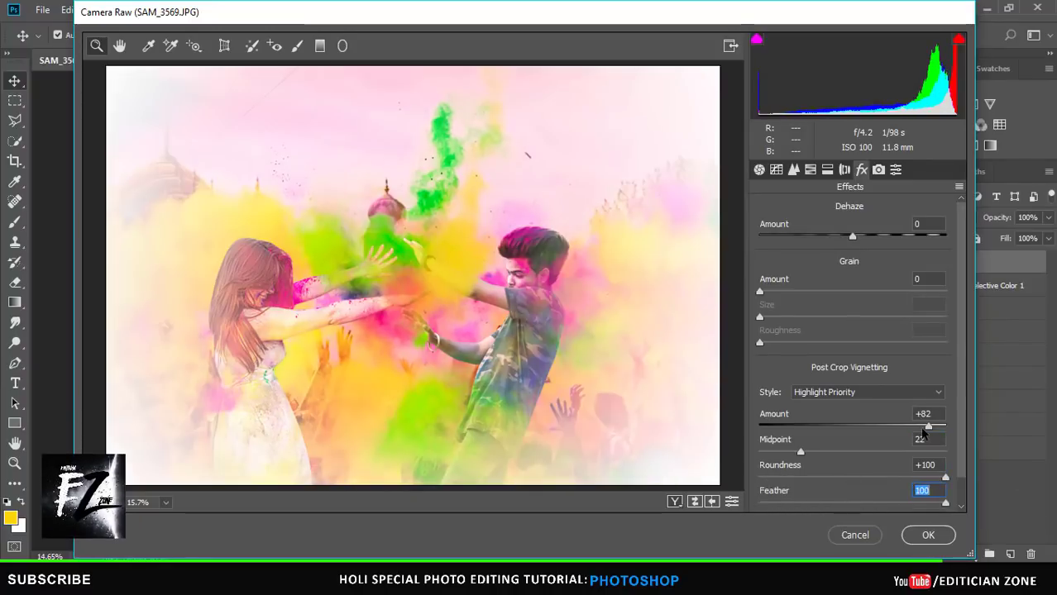
pyautogui.moveTo(924, 428); pyautogui.dragTo(901, 429)
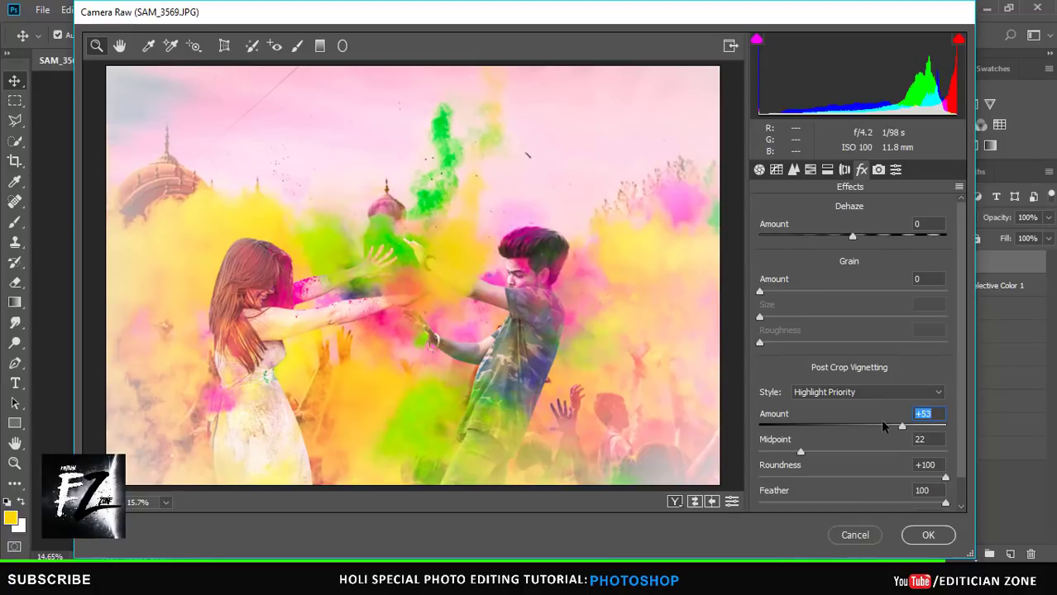
pyautogui.click(883, 423)
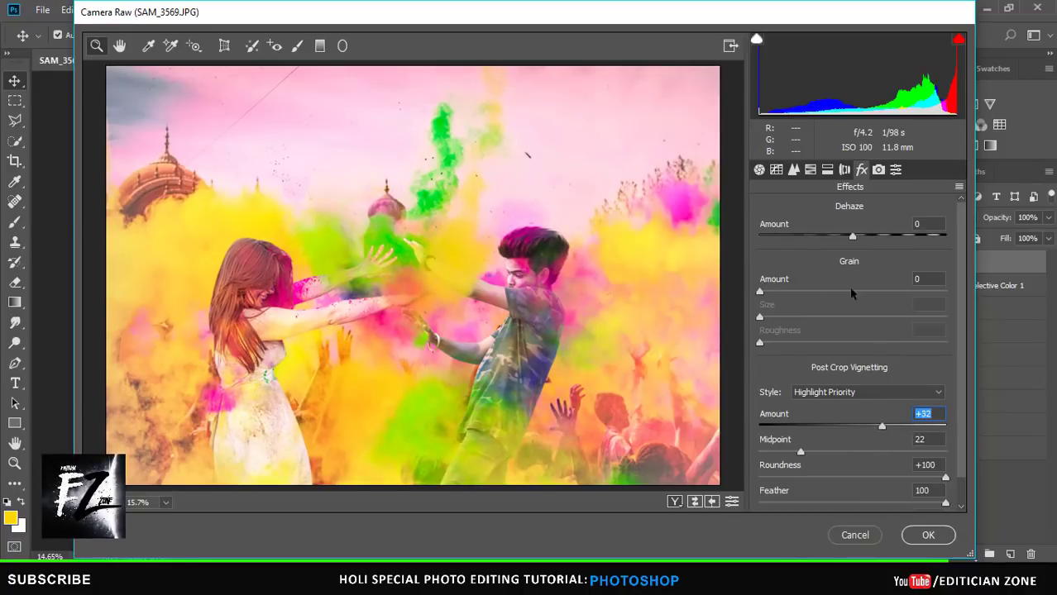
pyautogui.click(810, 170)
pyautogui.click(827, 169)
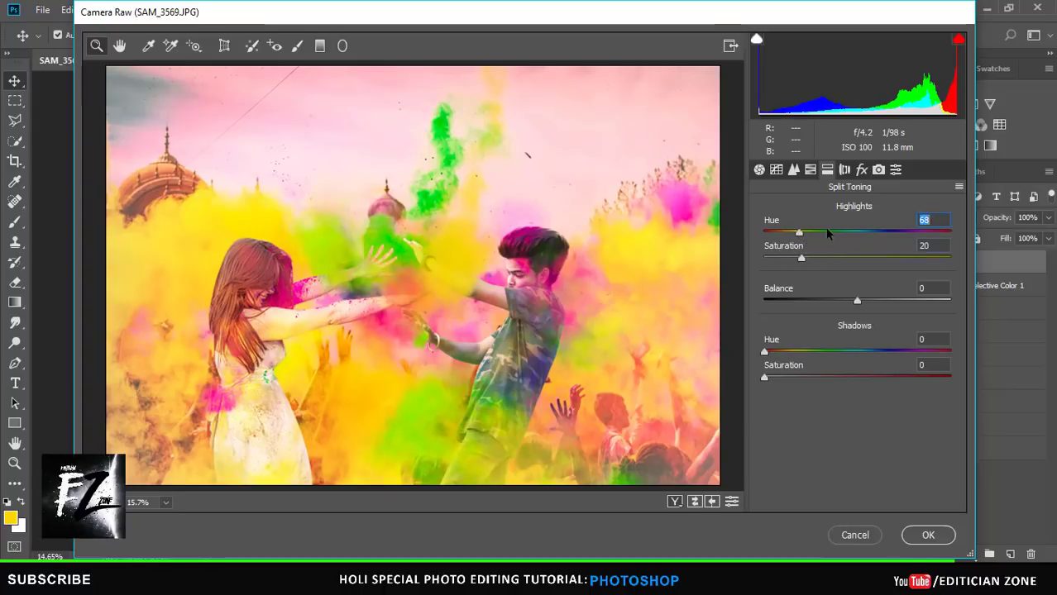
# Step: Tint highlights warm (Hue 14, Saturation 22) and shadows blue (Hue 210, Saturation 20)
pyautogui.moveTo(828, 234)
pyautogui.mouseDown()
pyautogui.moveTo(896, 232)
pyautogui.moveTo(747, 225)
pyautogui.mouseUp()
pyautogui.moveTo(764, 260); pyautogui.dragTo(822, 260)
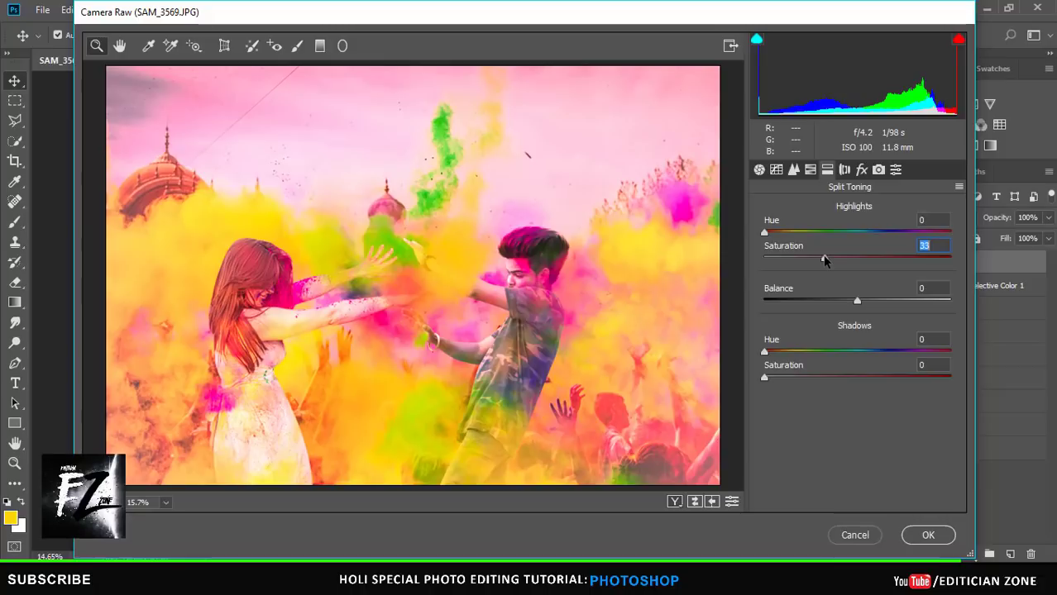
pyautogui.moveTo(764, 232); pyautogui.dragTo(771, 234)
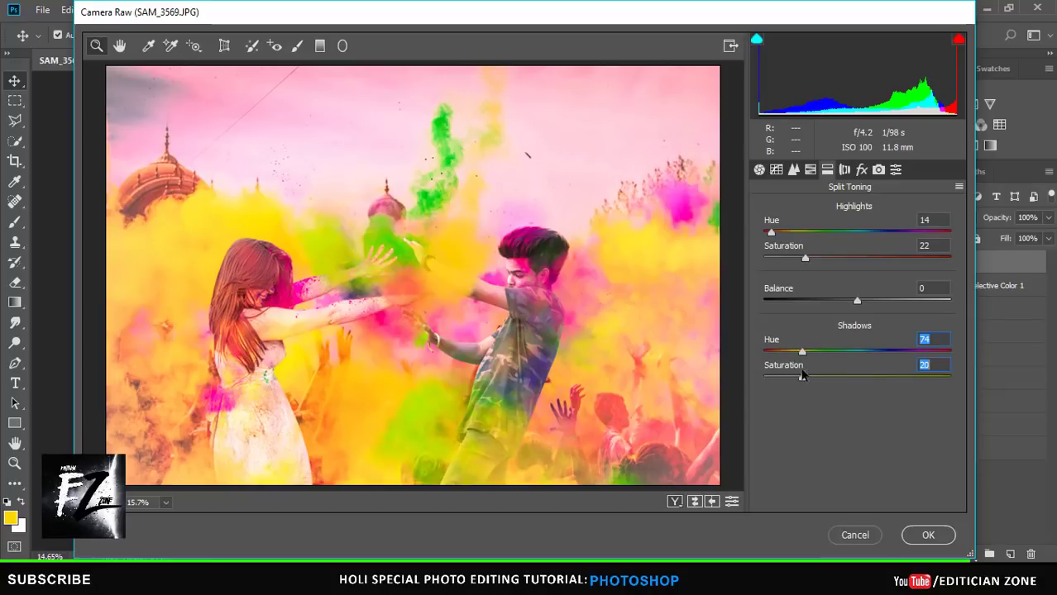
pyautogui.moveTo(866, 352); pyautogui.dragTo(905, 351)
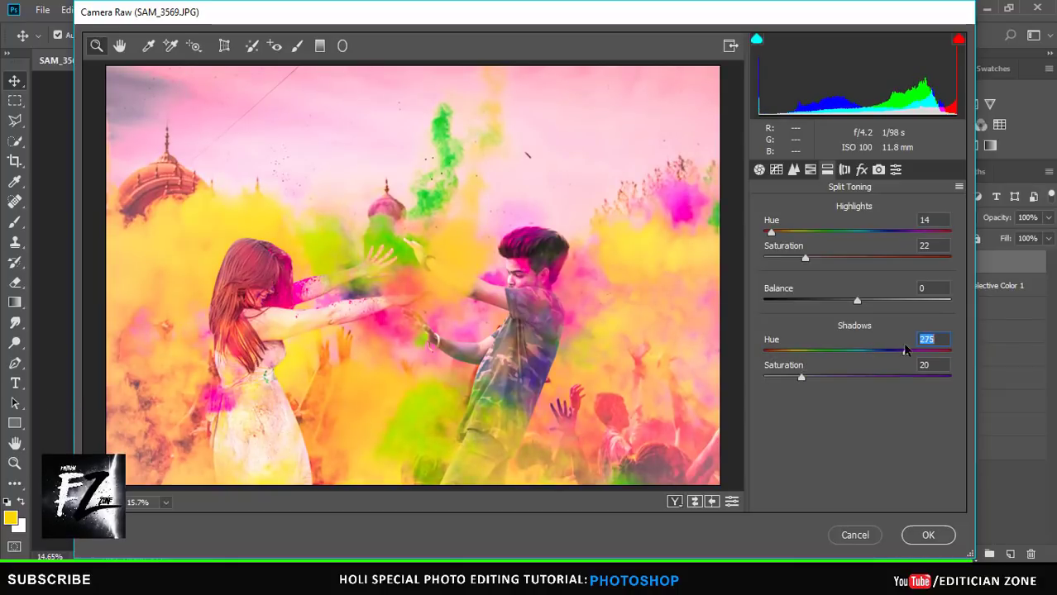
pyautogui.moveTo(986, 351)
pyautogui.mouseDown()
pyautogui.moveTo(857, 351)
pyautogui.moveTo(877, 353)
pyautogui.mouseUp()
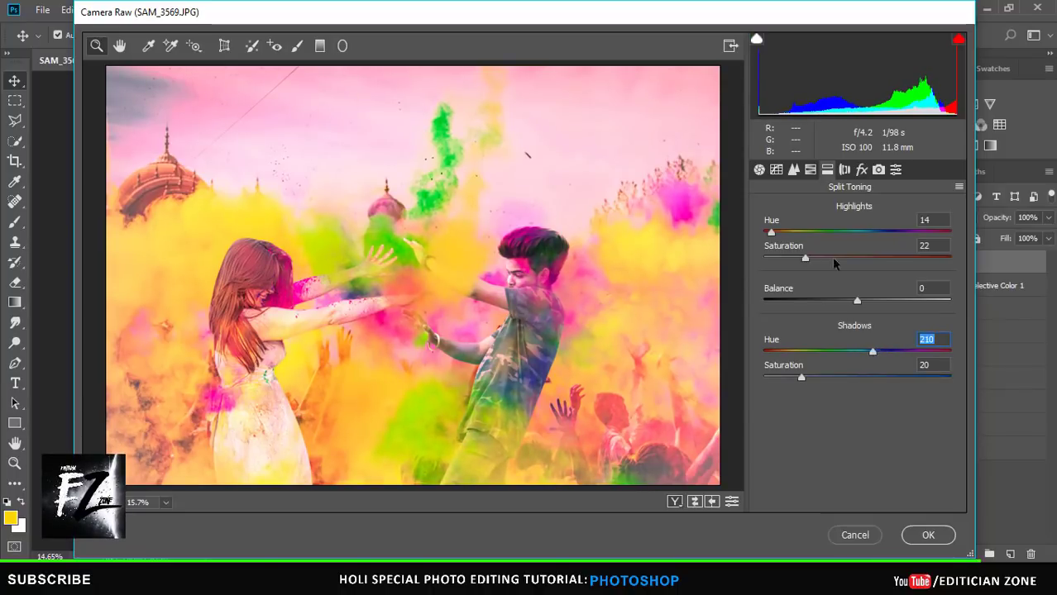
pyautogui.click(759, 170)
# Step: Set Blacks -30 and Vibrance +14, then apply the Camera Raw Filter to Layer 8
pyautogui.moveTo(853, 439); pyautogui.dragTo(830, 448)
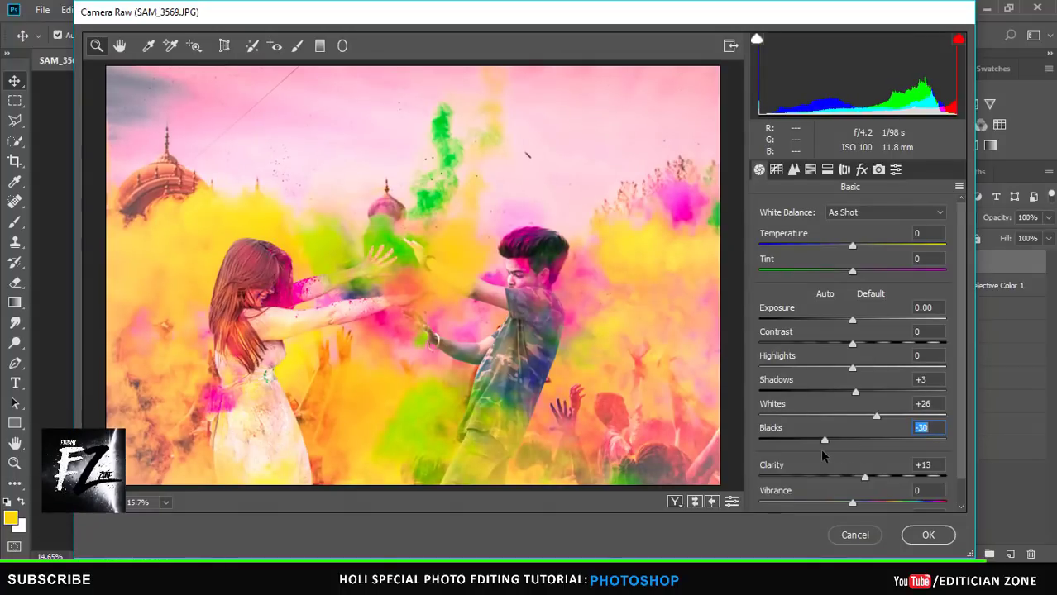
pyautogui.scroll(-1, 854, 434)
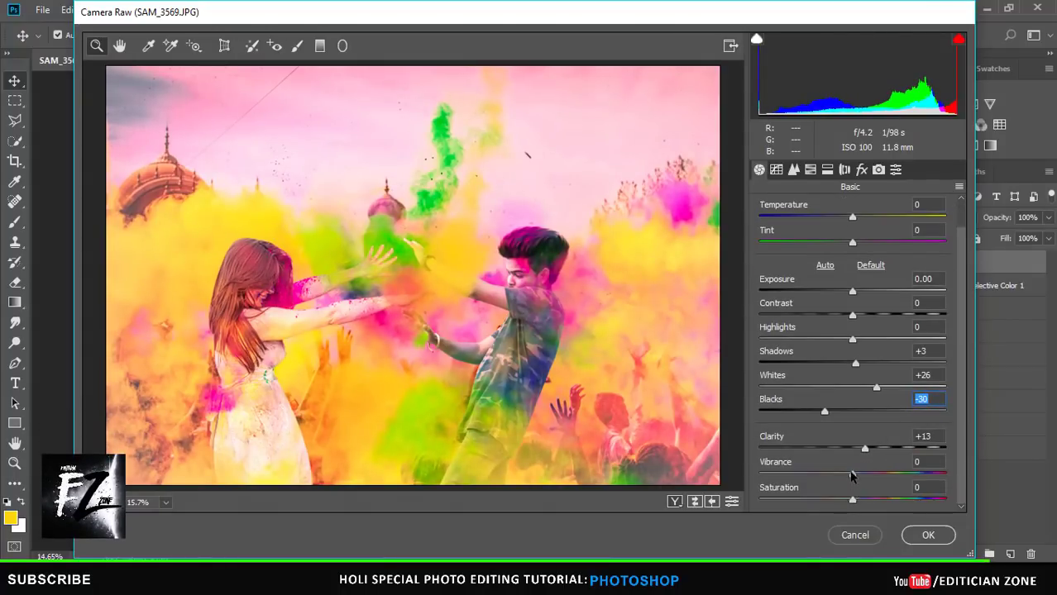
pyautogui.moveTo(853, 475); pyautogui.dragTo(849, 477)
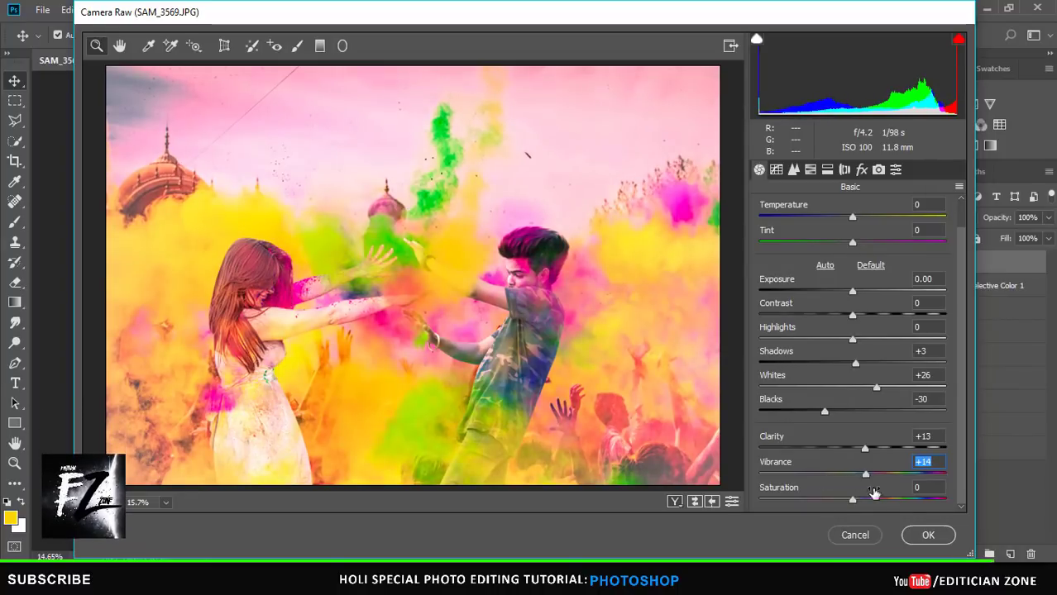
pyautogui.click(918, 537)
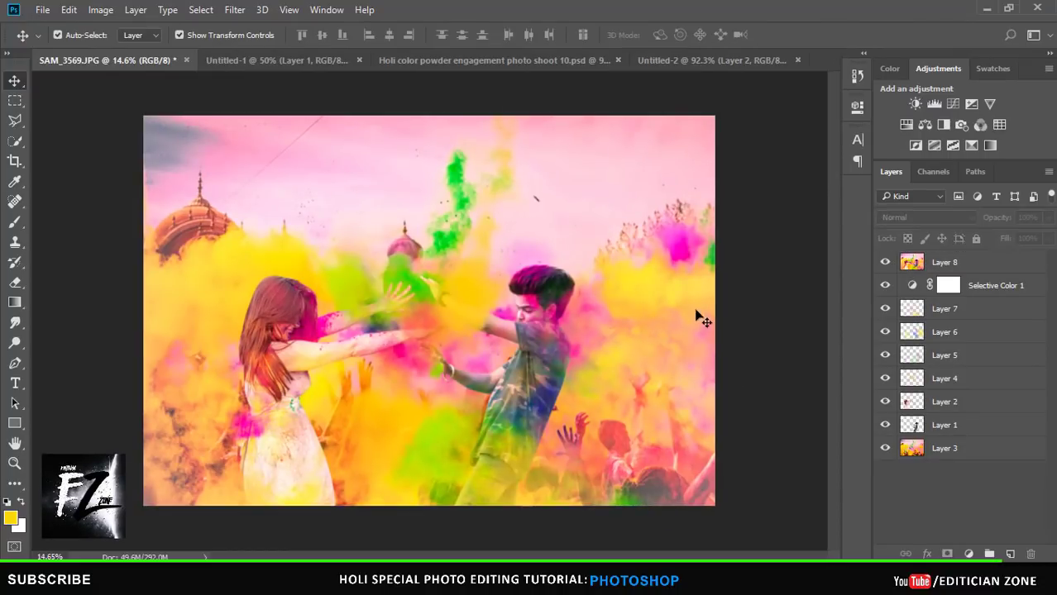
# Step: Open the Camera Raw Filter on the Holi logo in Untitled-2
pyautogui.click(732, 62)
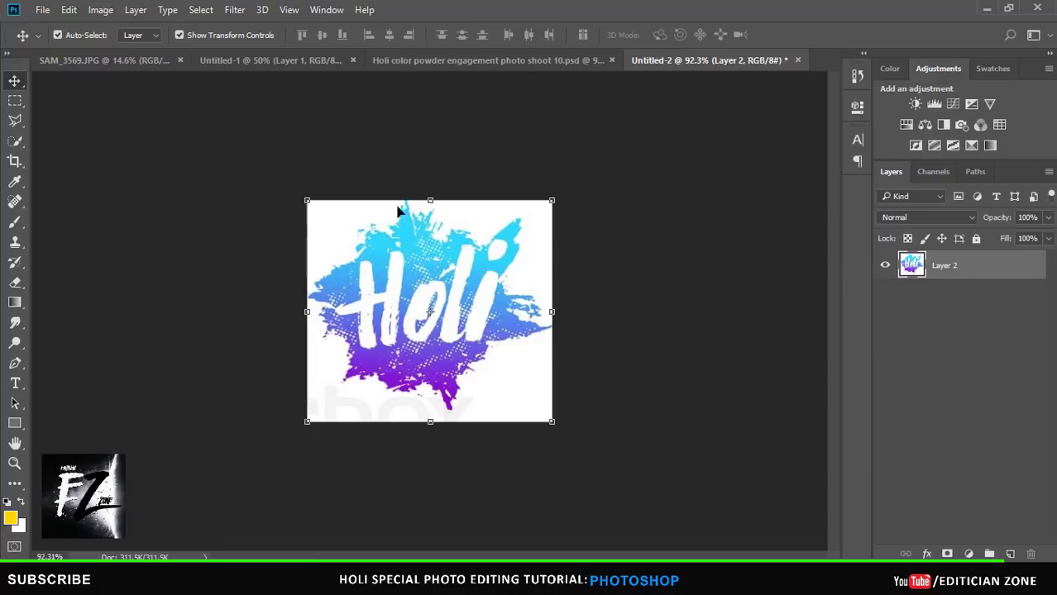
pyautogui.click(235, 10)
pyautogui.click(309, 108)
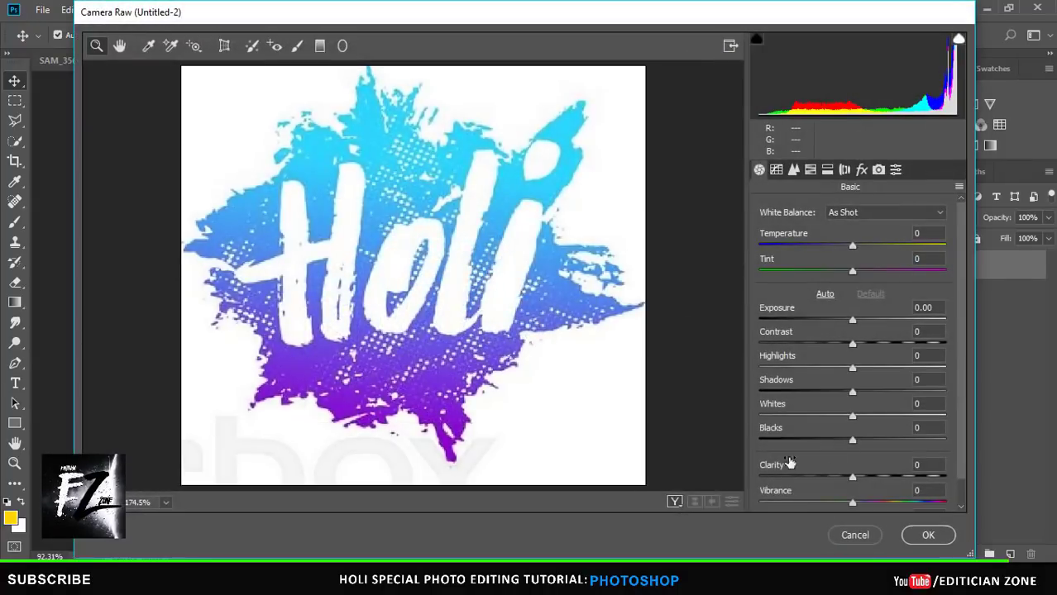
# Step: Give the logo Contrast +100 and Shadows -18, apply, and drag it onto the couple photo
pyautogui.click(790, 477)
pyautogui.moveTo(790, 478)
pyautogui.mouseDown()
pyautogui.moveTo(858, 471)
pyautogui.moveTo(868, 440)
pyautogui.moveTo(800, 415)
pyautogui.mouseUp()
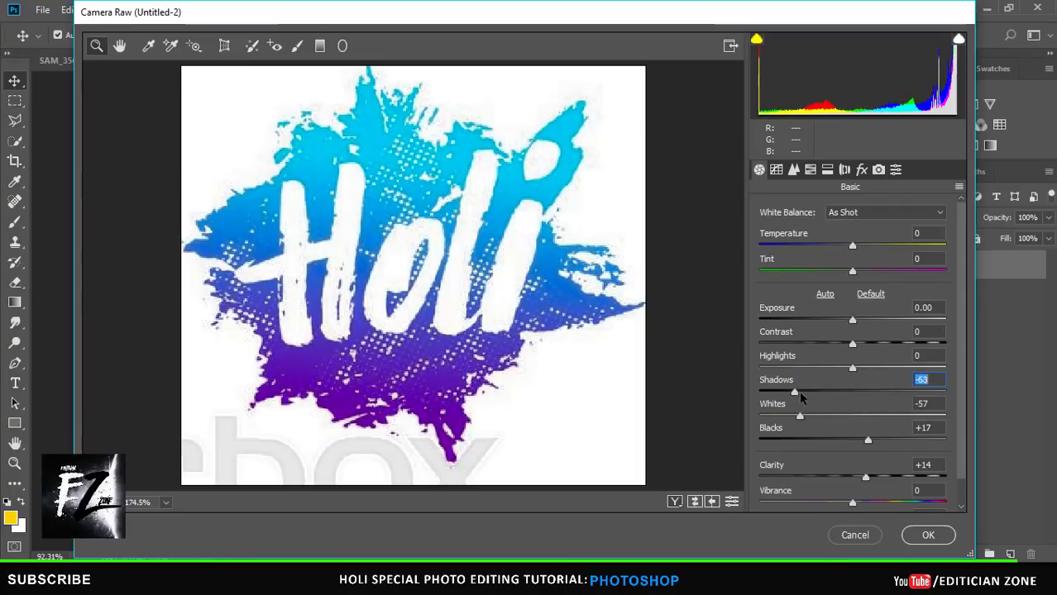
pyautogui.moveTo(816, 395); pyautogui.dragTo(836, 392)
pyautogui.moveTo(853, 343)
pyautogui.mouseDown()
pyautogui.moveTo(820, 345)
pyautogui.moveTo(895, 345)
pyautogui.mouseUp()
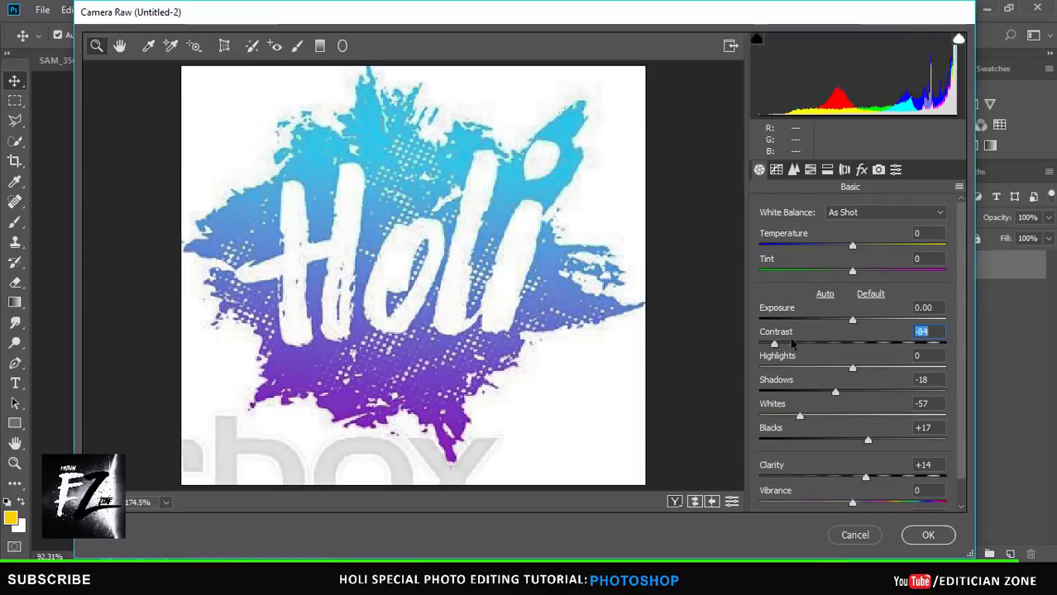
pyautogui.click(928, 535)
pyautogui.moveTo(497, 349); pyautogui.dragTo(605, 220)
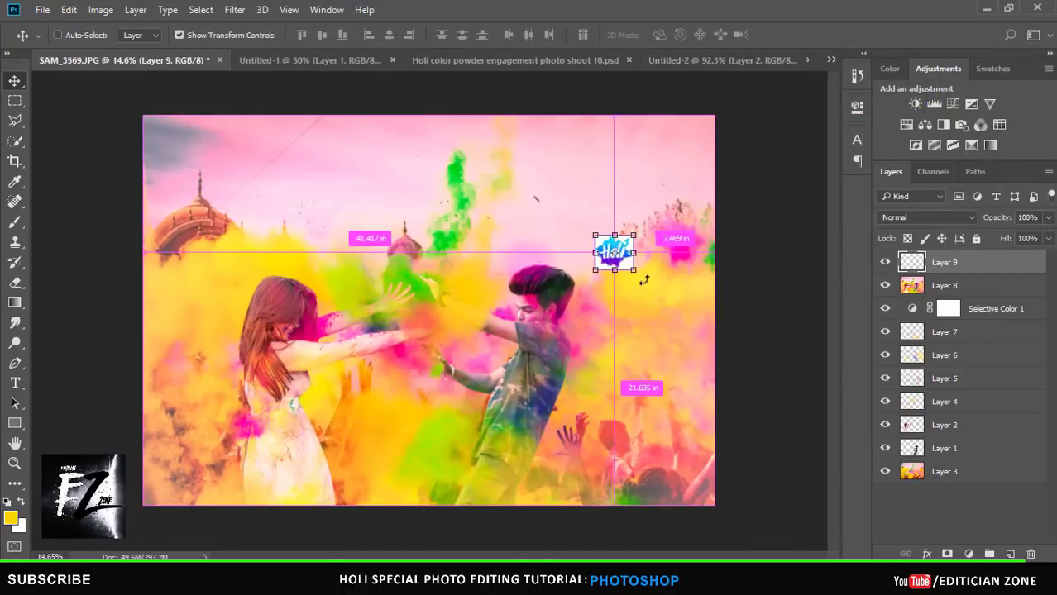
# Step: Enlarge the Holi logo near the top of the photo, then narrow it slightly
pyautogui.hotkey('ctrl', 't')
pyautogui.moveTo(605, 220)
pyautogui.mouseDown()
pyautogui.moveTo(632, 266)
pyautogui.moveTo(725, 358)
pyautogui.moveTo(576, 265)
pyautogui.moveTo(590, 296)
pyautogui.moveTo(509, 263)
pyautogui.mouseUp()
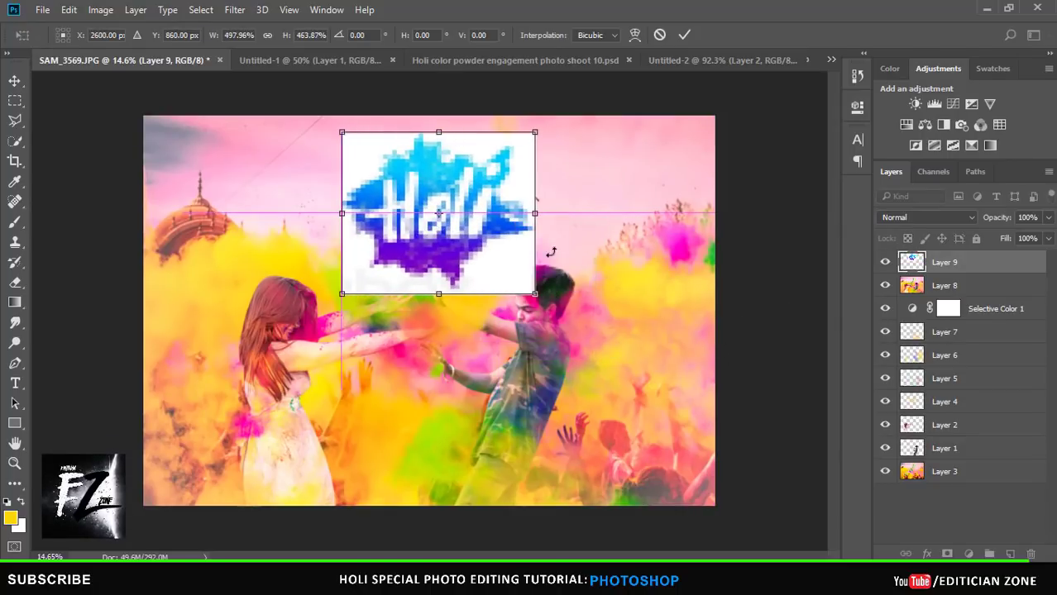
pyautogui.press('Return')
pyautogui.hotkey('ctrl', 't')
pyautogui.moveTo(535, 217); pyautogui.dragTo(523, 216)
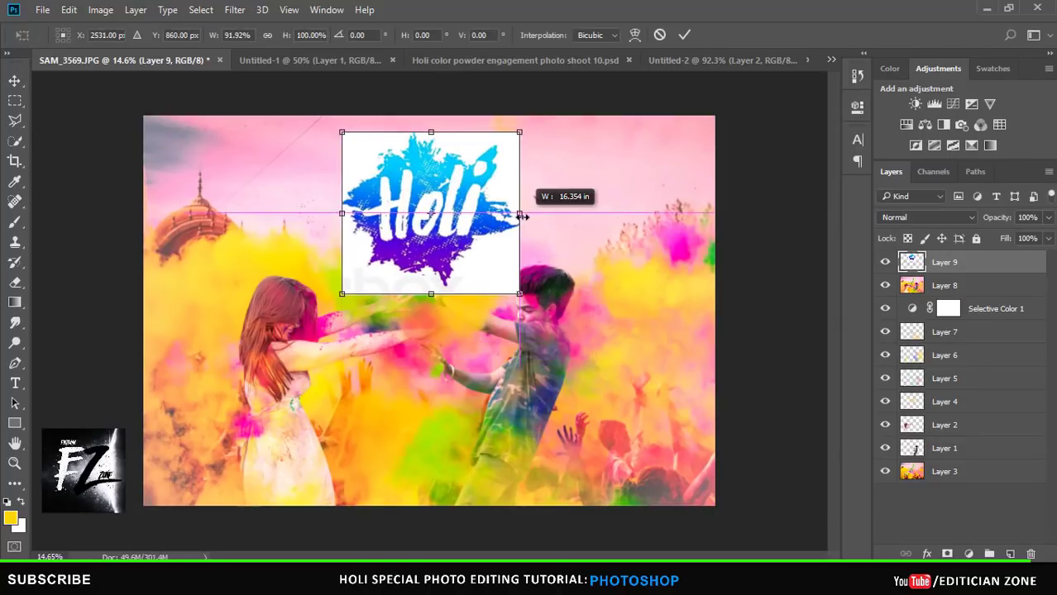
pyautogui.press('Return')
pyautogui.click(201, 10)
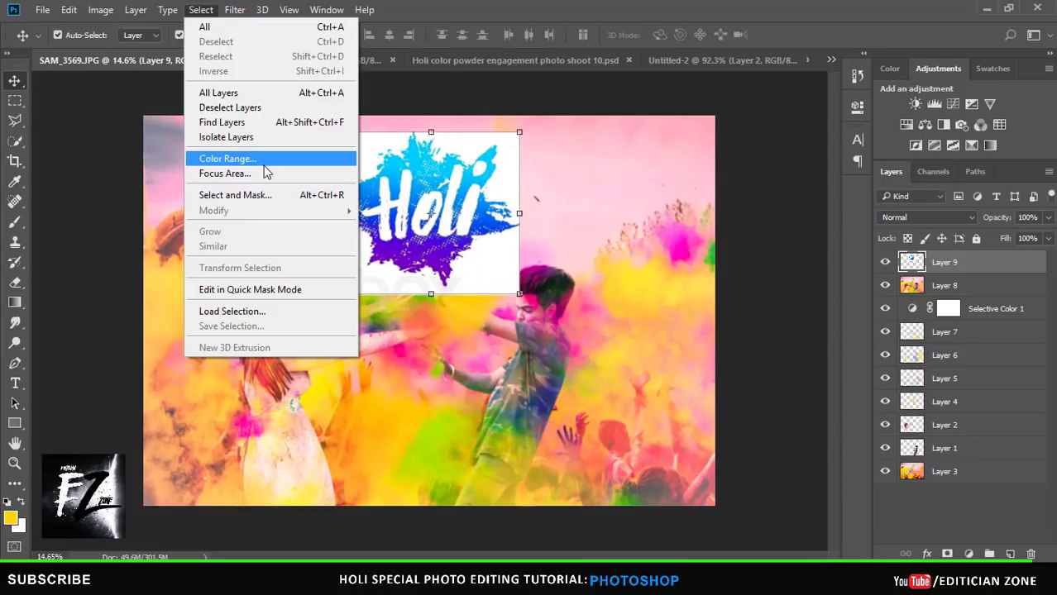
# Step: Select the logo's white with Color Range, delete it, and deselect
pyautogui.press('Escape')
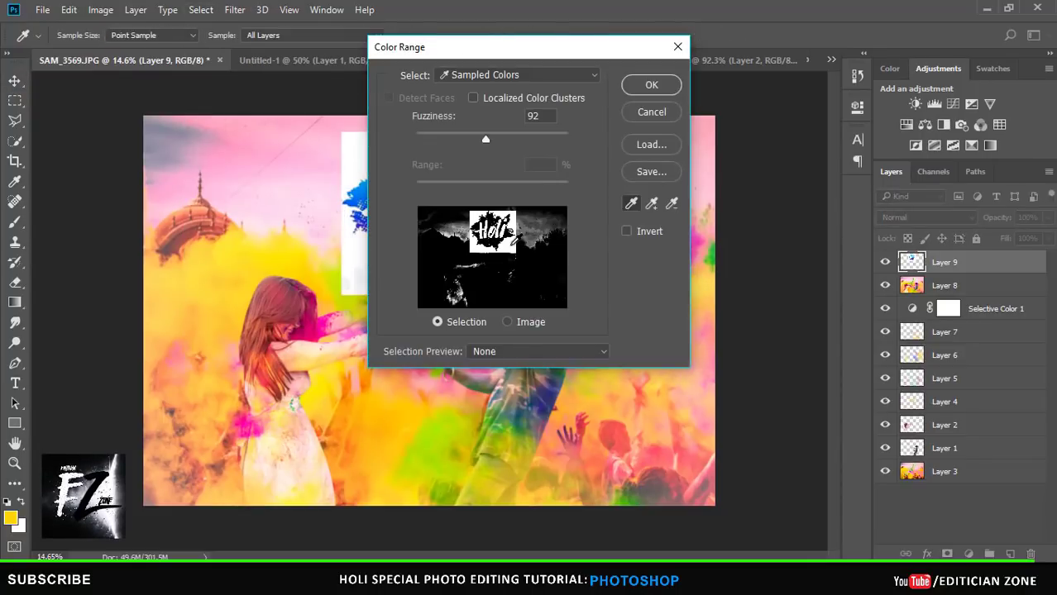
pyautogui.click(650, 86)
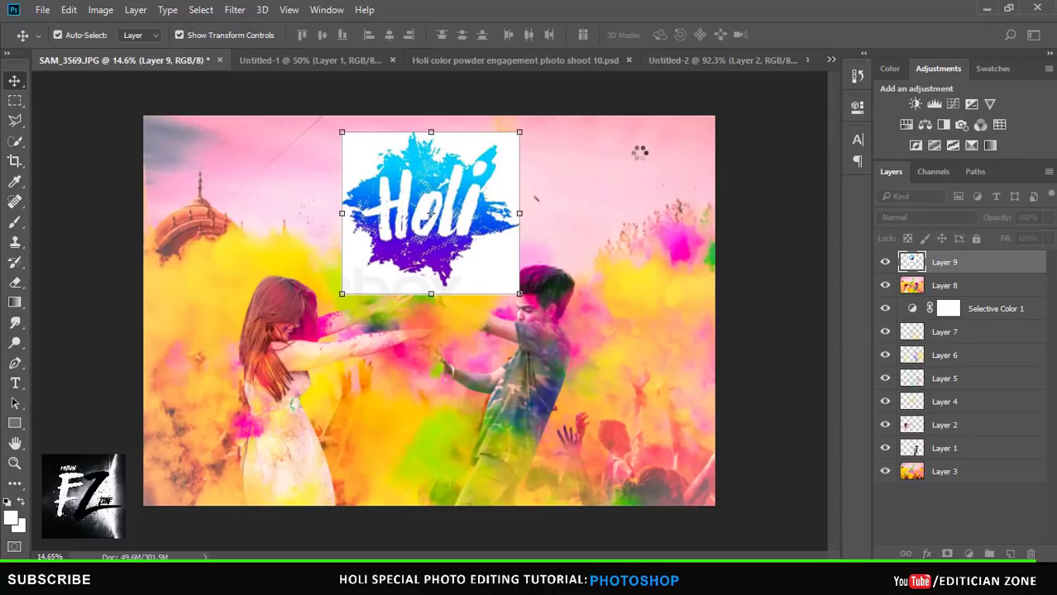
pyautogui.press('Delete')
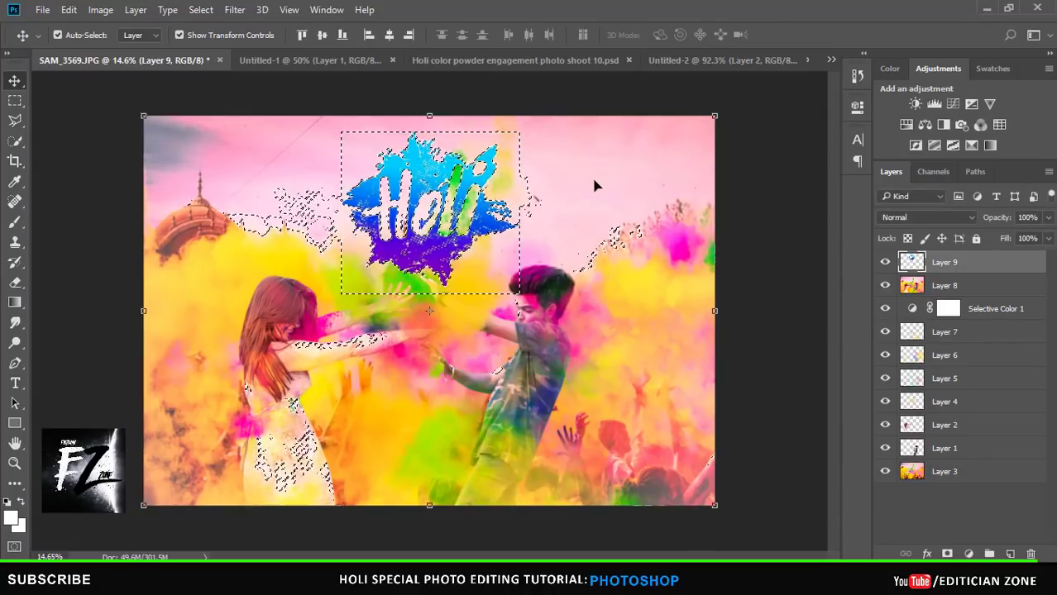
pyautogui.press('l')
pyautogui.hotkey('ctrl', 'd')
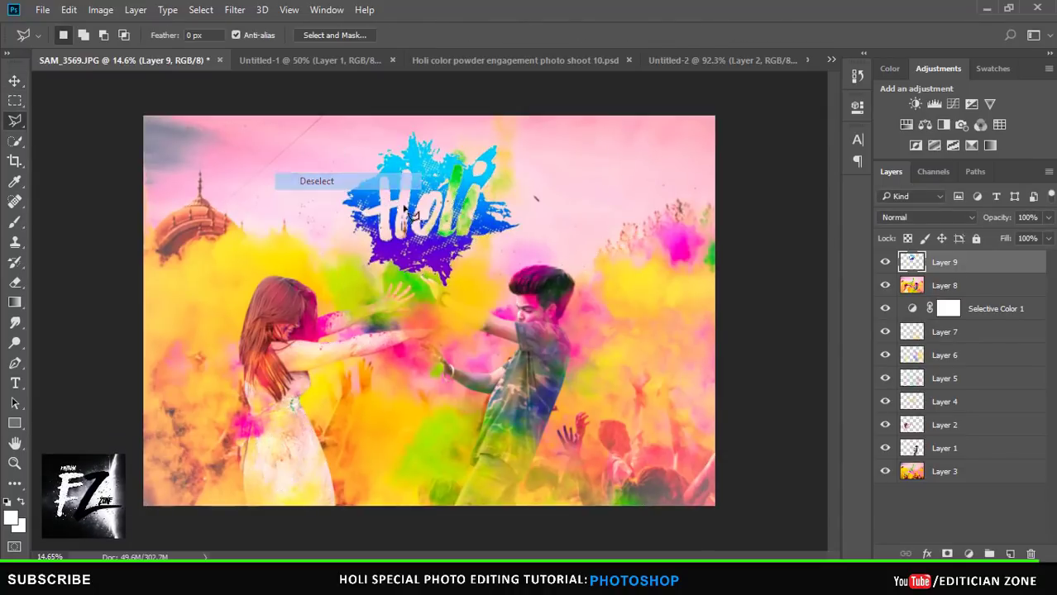
pyautogui.keyDown('alt'); pyautogui.scroll(3, 466, 205); pyautogui.keyUp('alt')
pyautogui.keyDown('alt'); pyautogui.scroll(3, 465, 205); pyautogui.keyUp('alt')
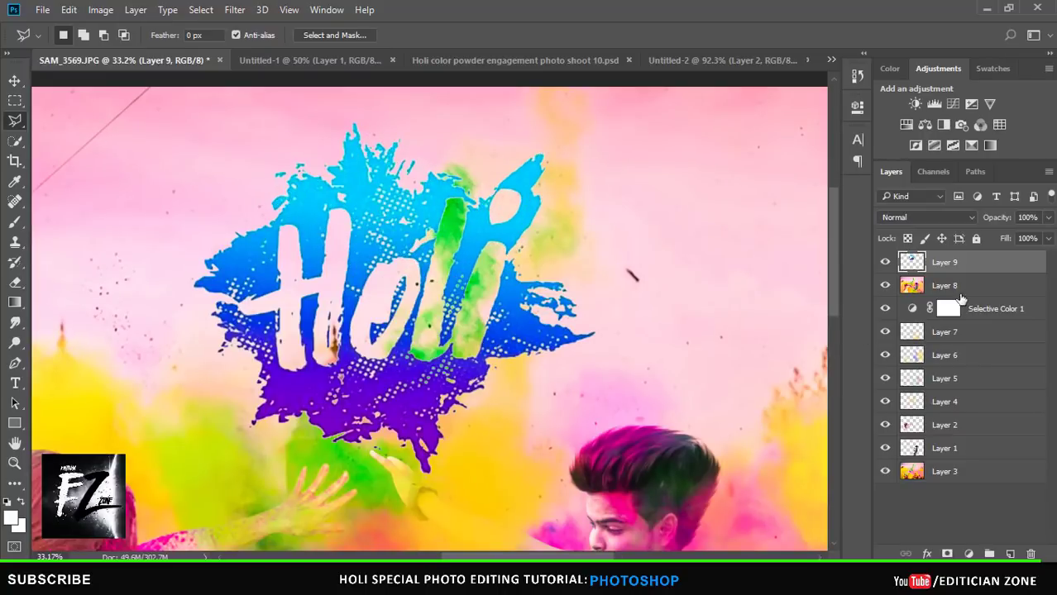
# Step: Add a new layer below Layer 9 and set up a white Hard Round brush
pyautogui.click(969, 285)
pyautogui.click(1010, 554)
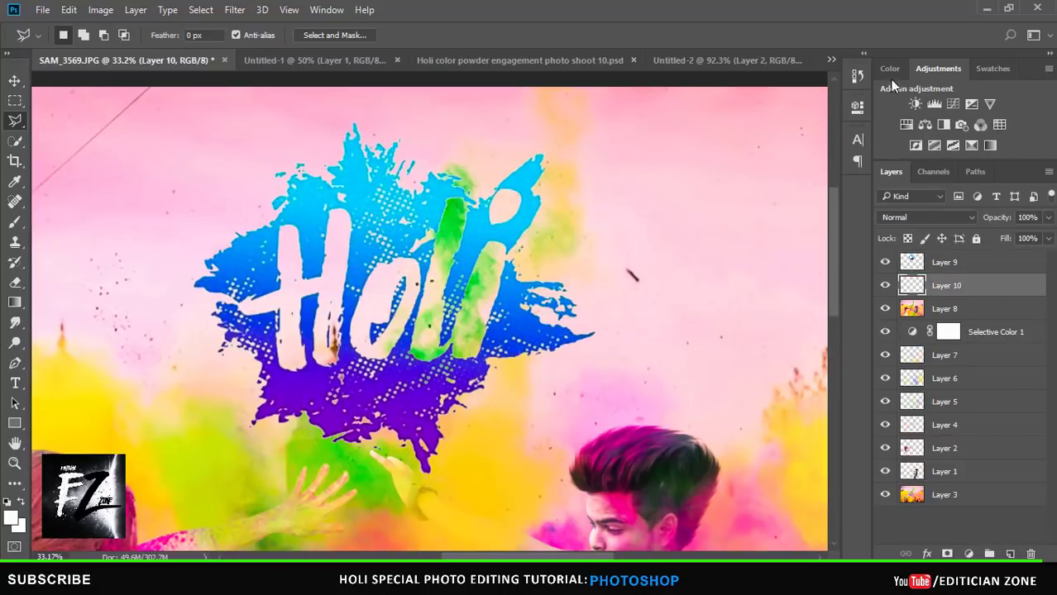
pyautogui.rightClick(538, 153)
pyautogui.press('Escape')
pyautogui.press('b')
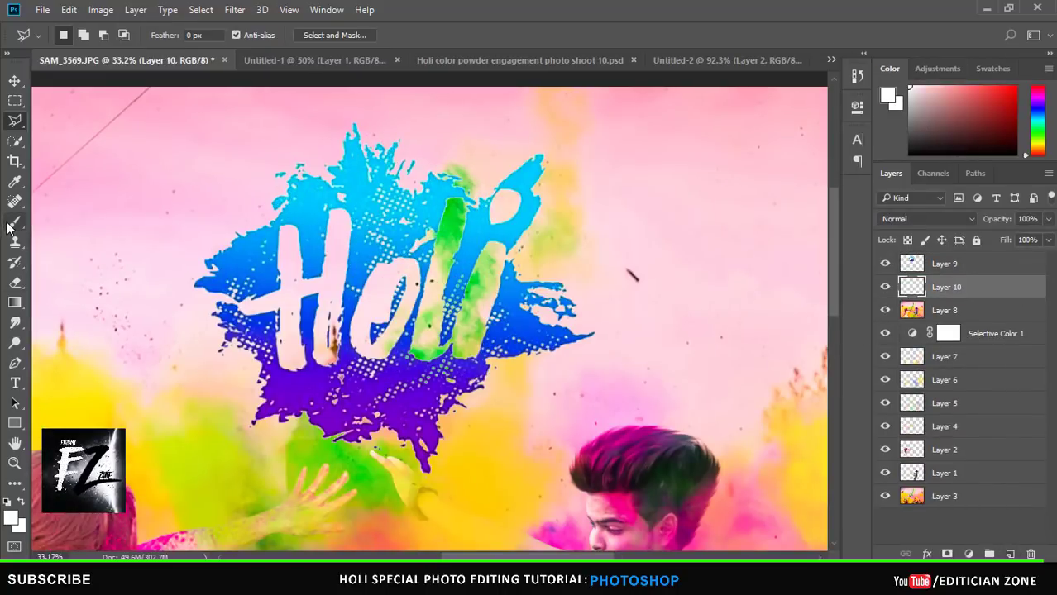
pyautogui.rightClick(399, 359)
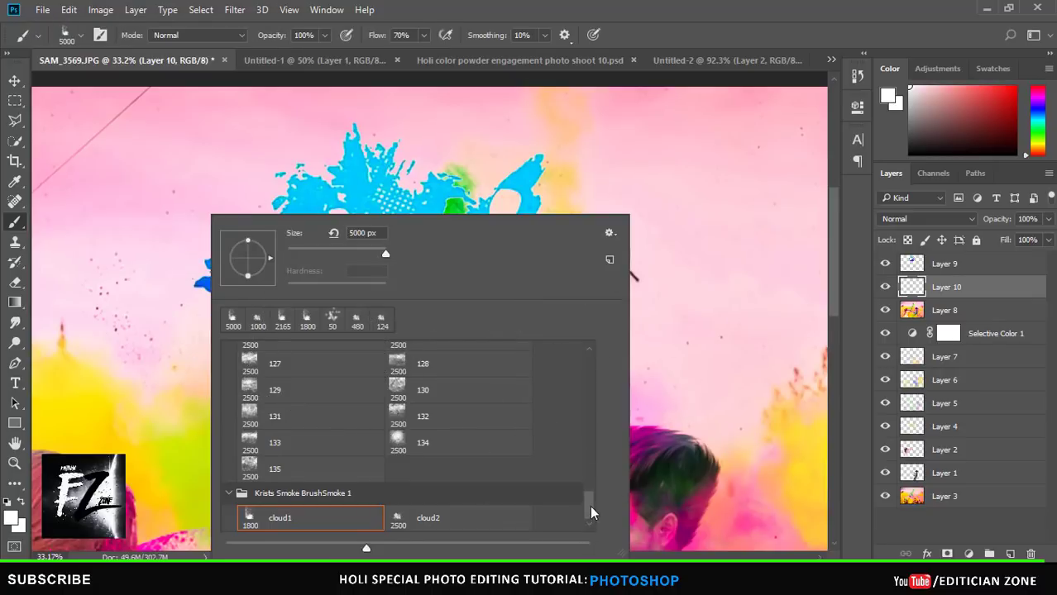
pyautogui.moveTo(591, 513); pyautogui.dragTo(589, 359)
pyautogui.click(436, 374)
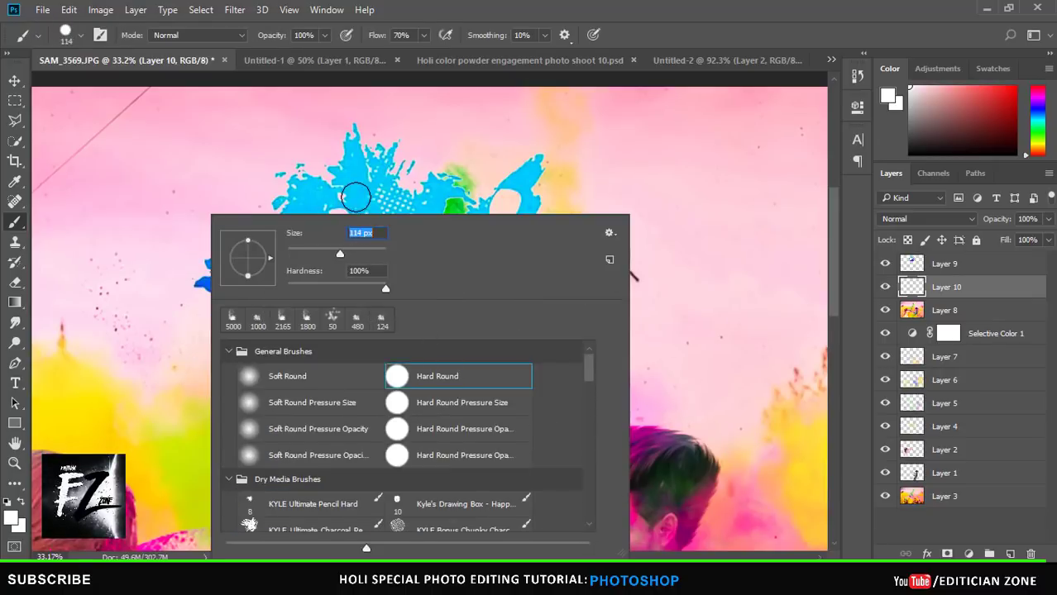
pyautogui.press('Return')
# Step: Paint the H, o, l and i of the Holi lettering solid white
pyautogui.scroll(2, 326, 291)
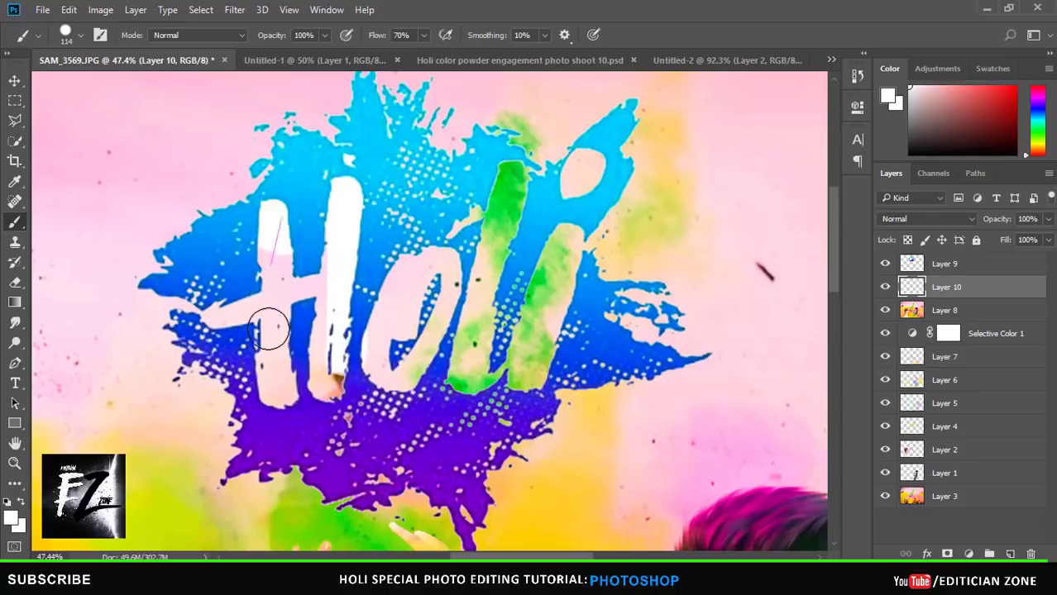
pyautogui.moveTo(326, 315)
pyautogui.mouseDown()
pyautogui.moveTo(327, 385)
pyautogui.moveTo(266, 366)
pyautogui.moveTo(384, 376)
pyautogui.moveTo(484, 272)
pyautogui.moveTo(507, 177)
pyautogui.moveTo(486, 362)
pyautogui.mouseUp()
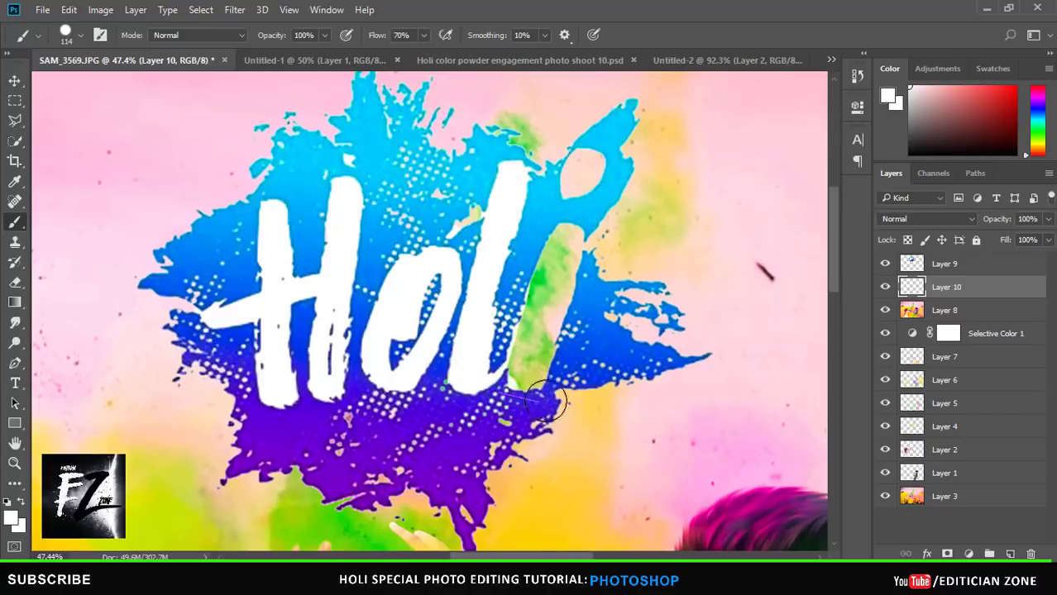
pyautogui.hotkey('ctrl', 'alt', 'z')
pyautogui.hotkey('ctrl', 'alt', 'z')
pyautogui.hotkey('ctrl', 'alt', 'z')
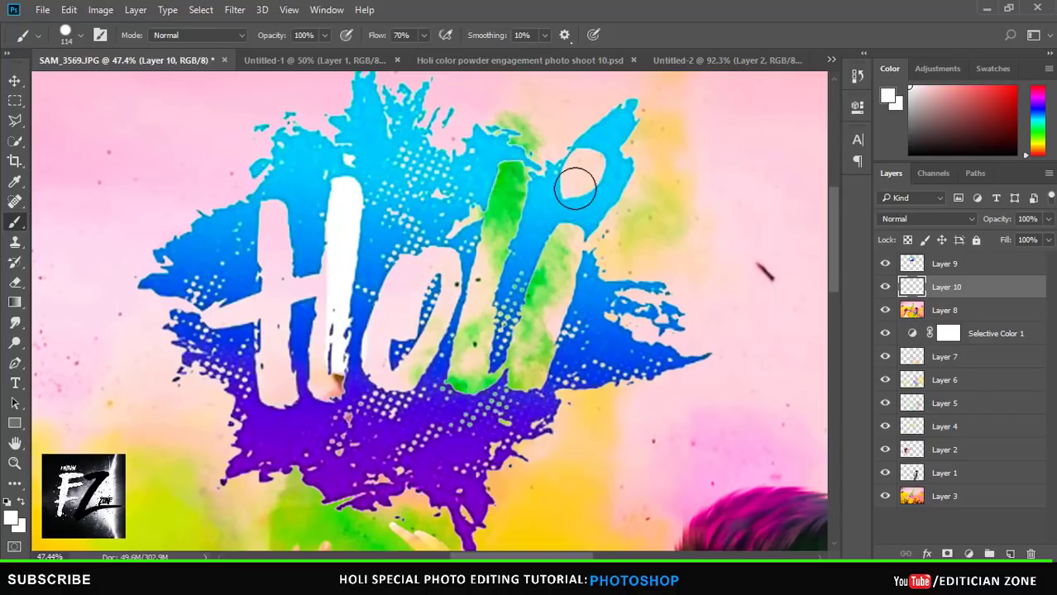
pyautogui.moveTo(571, 275)
pyautogui.mouseDown()
pyautogui.moveTo(533, 384)
pyautogui.moveTo(513, 353)
pyautogui.moveTo(471, 364)
pyautogui.moveTo(499, 196)
pyautogui.moveTo(470, 370)
pyautogui.moveTo(390, 366)
pyautogui.moveTo(386, 349)
pyautogui.mouseUp()
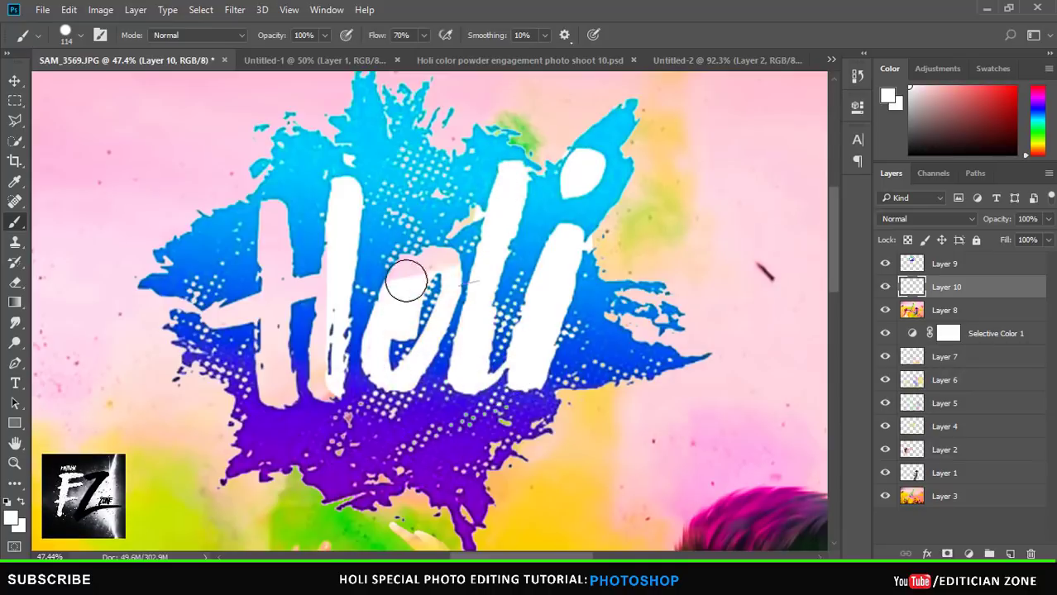
pyautogui.moveTo(326, 384)
pyautogui.mouseDown()
pyautogui.moveTo(277, 377)
pyautogui.moveTo(286, 291)
pyautogui.mouseUp()
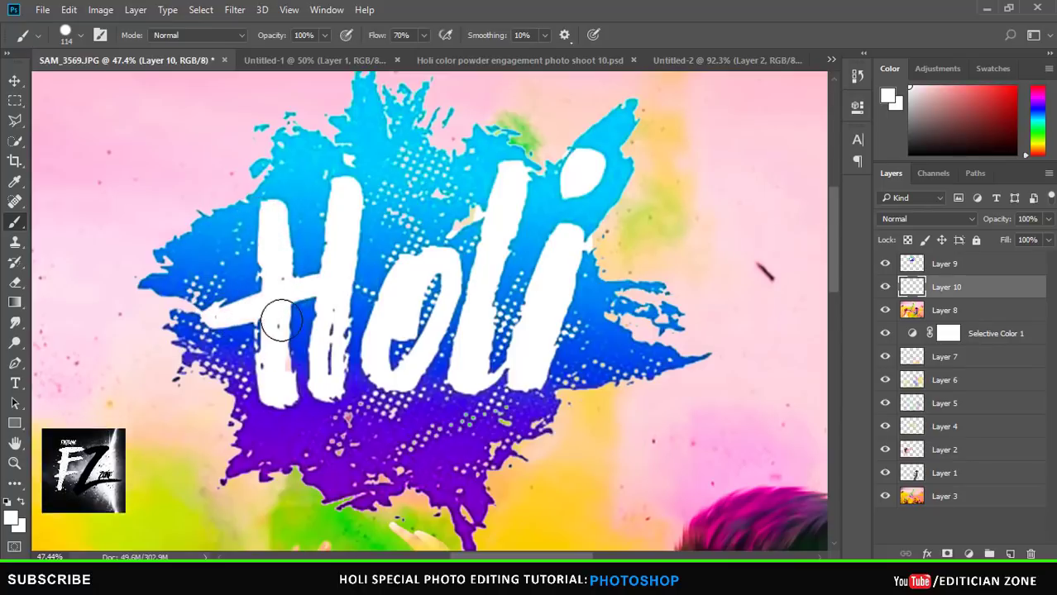
pyautogui.scroll(-5, 558, 273)
pyautogui.scroll(1, 569, 252)
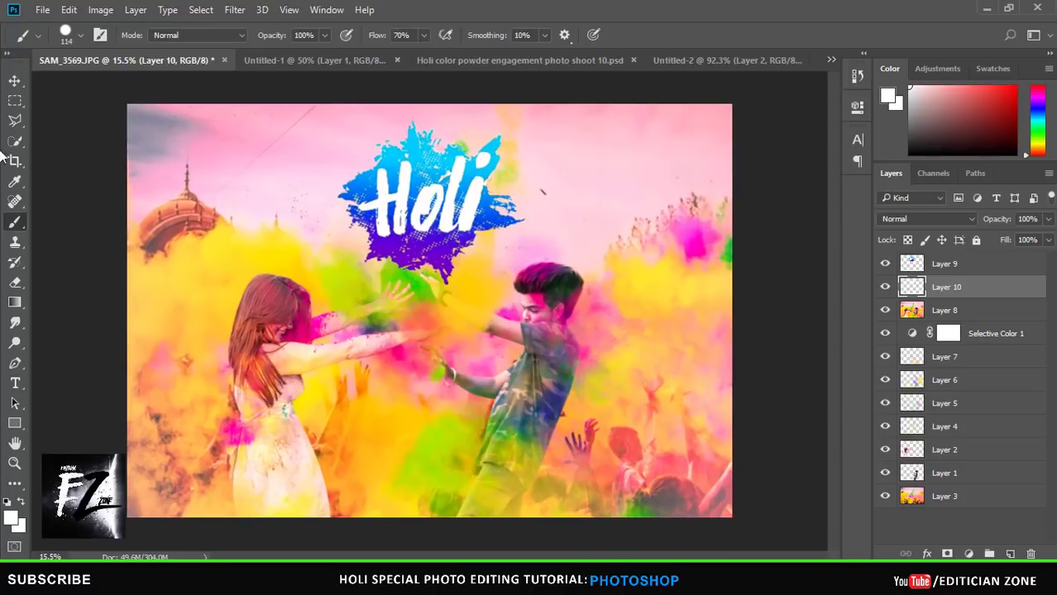
# Step: Bring the Happy Holi quote from Untitled-3 onto the photo, sized at upper right
pyautogui.press('l')
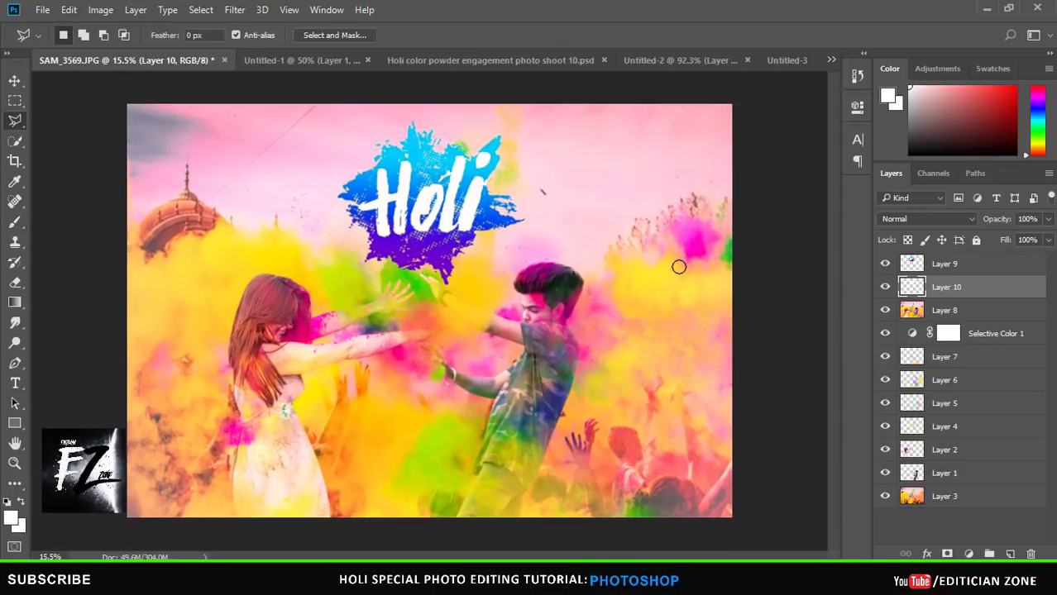
pyautogui.click(771, 64)
pyautogui.press('v')
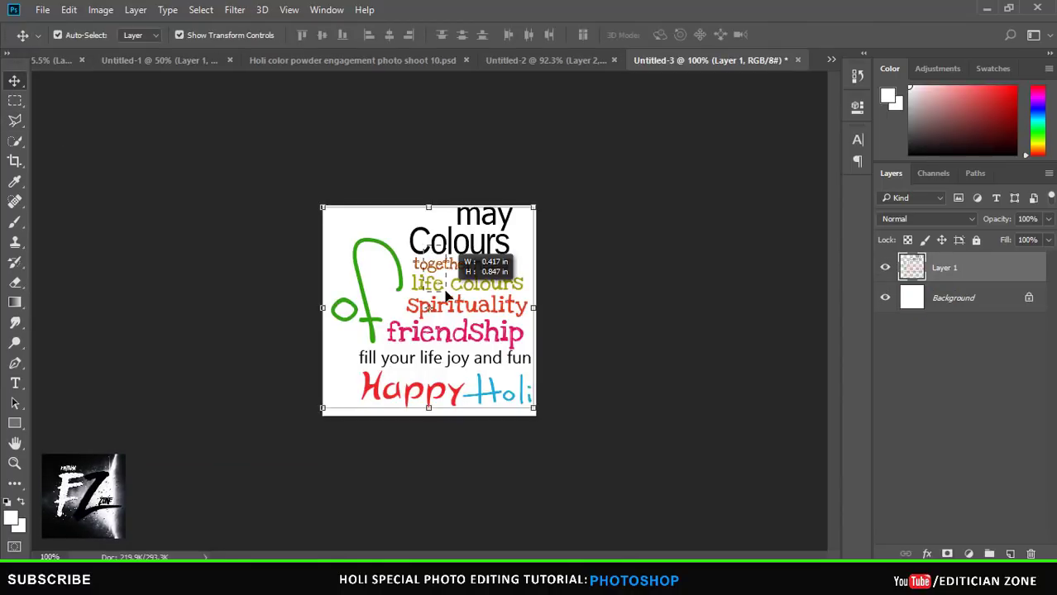
pyautogui.click(885, 298)
pyautogui.moveTo(447, 264)
pyautogui.mouseDown()
pyautogui.moveTo(47, 66)
pyautogui.moveTo(661, 331)
pyautogui.moveTo(730, 383)
pyautogui.moveTo(720, 373)
pyautogui.mouseUp()
pyautogui.moveTo(672, 335); pyautogui.dragTo(662, 283)
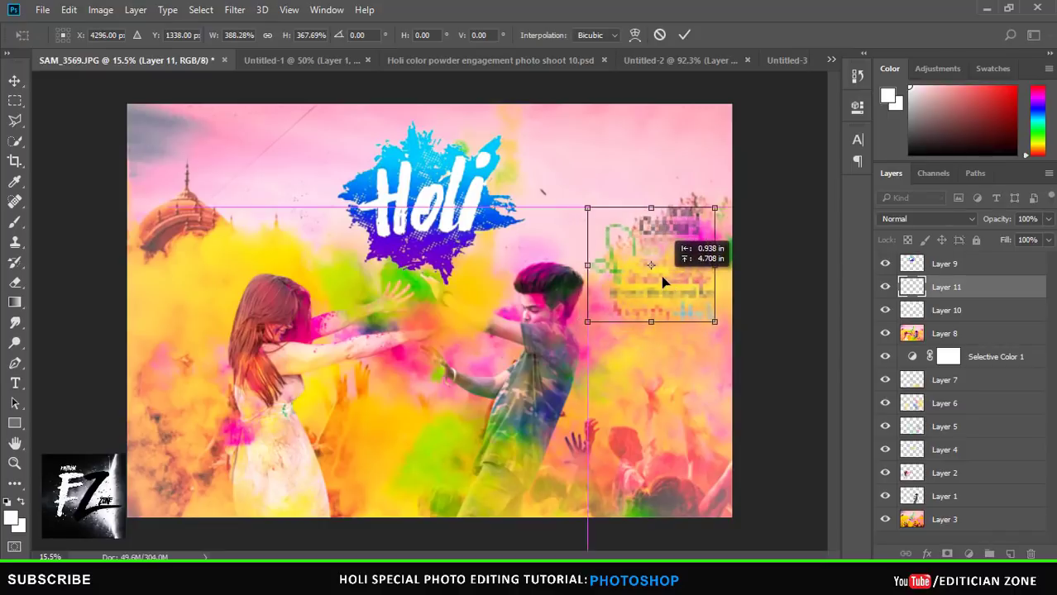
pyautogui.press('Return')
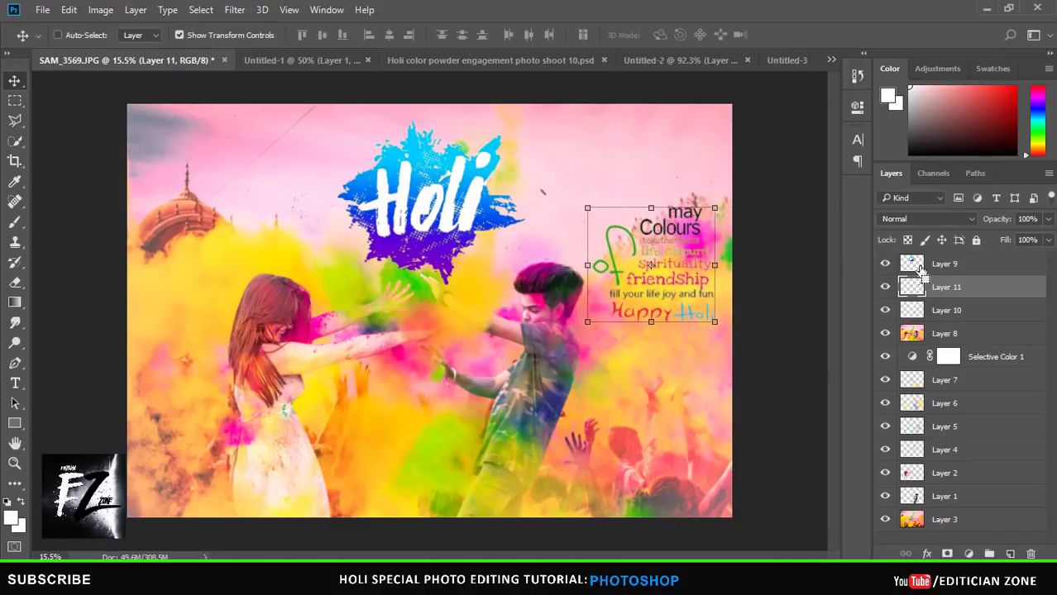
# Step: Load Layer 11's text as a selection and set a 193 px black brush
pyautogui.keyDown('ctrl'); pyautogui.click(921, 287); pyautogui.keyUp('ctrl')
pyautogui.press('b')
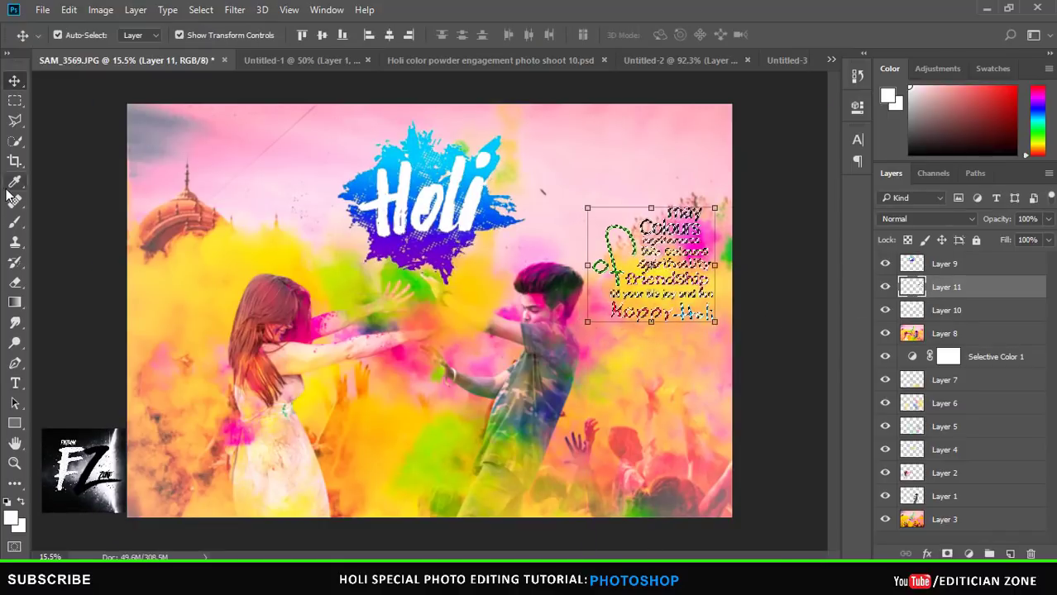
pyautogui.scroll(3, 670, 248)
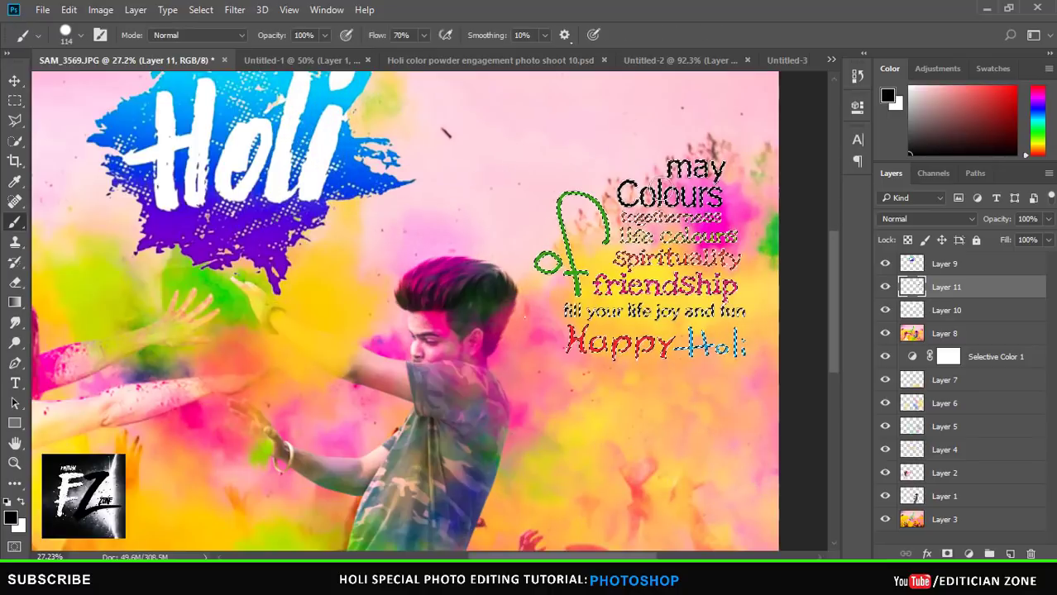
pyautogui.rightClick(645, 186)
pyautogui.moveTo(770, 222); pyautogui.dragTo(786, 222)
pyautogui.press('Return')
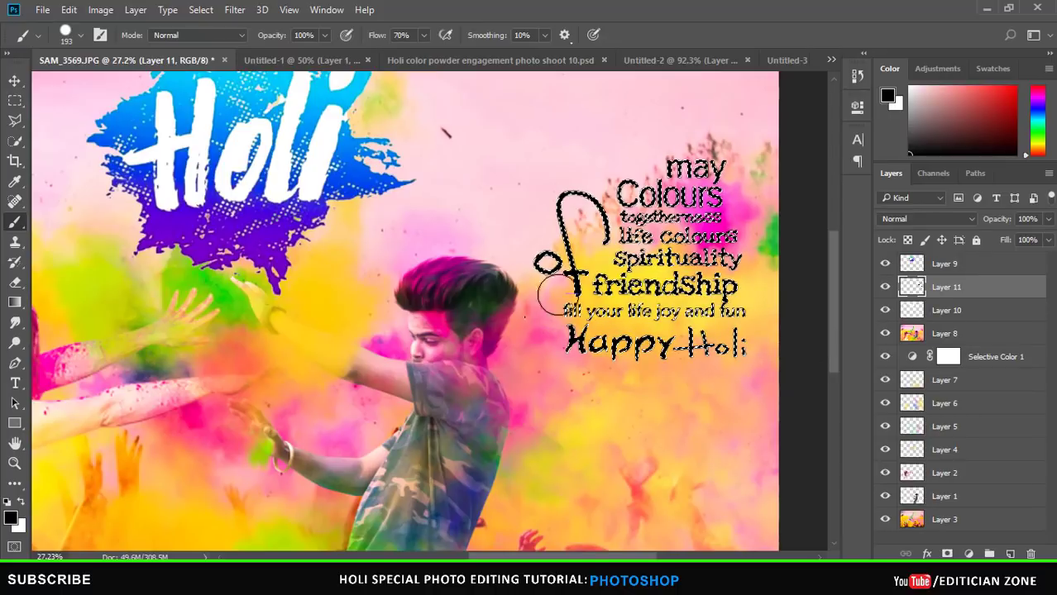
# Step: Paint the quote text black, then deselect
pyautogui.press('l')
pyautogui.rightClick(463, 149)
pyautogui.click(507, 154)
pyautogui.scroll(-3, 794, 238)
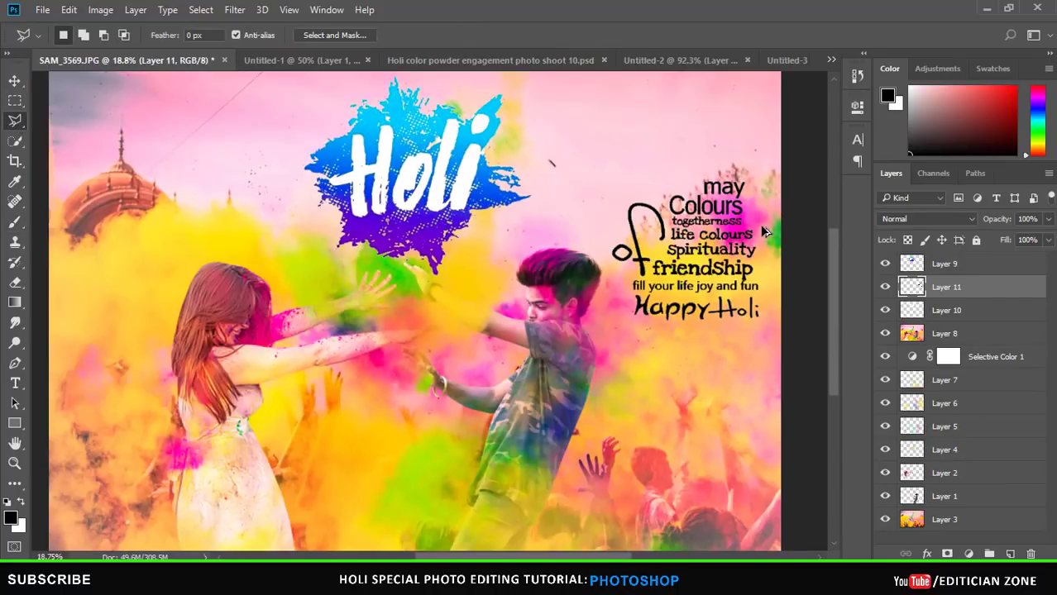
pyautogui.scroll(-1, 701, 270)
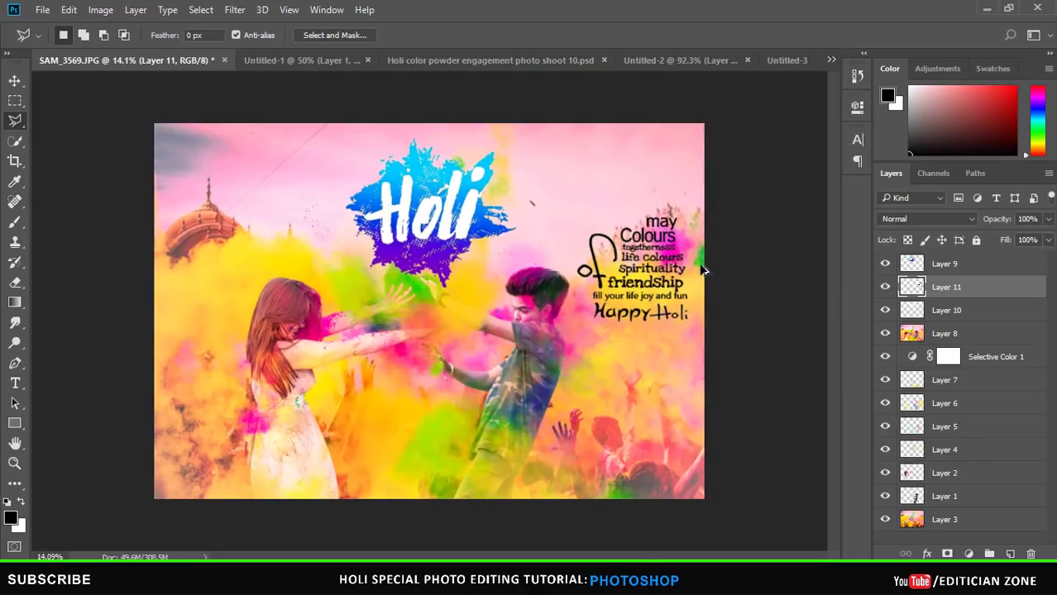